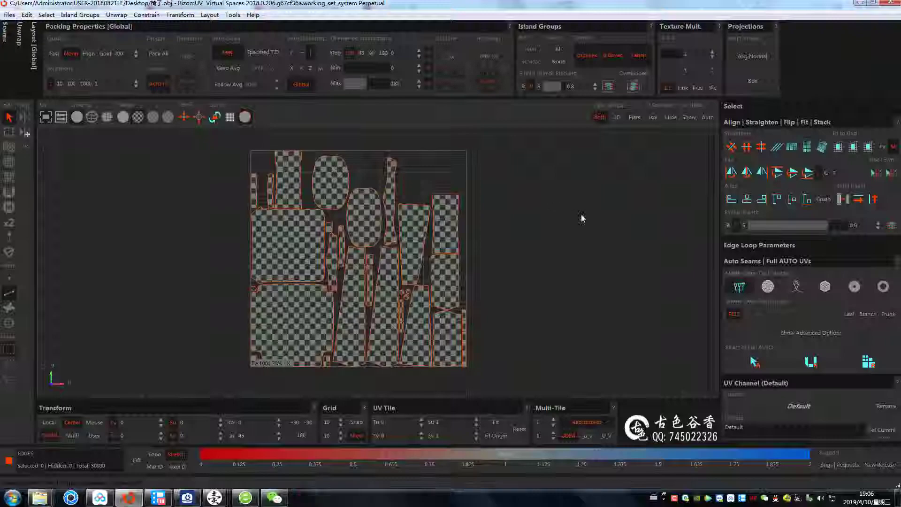
Abandon two screen-capture attempts, then box-select the tall narrow right-column islands
{"action": "key", "text": "ctrl+alt+a"}
{"action": "mouse_move", "coordinate": [512, 18]}
{"action": "left_mouse_down"}
{"action": "mouse_move", "coordinate": [518, 40]}
{"action": "mouse_move", "coordinate": [781, 102]}
{"action": "left_mouse_up"}
{"action": "left_click", "coordinate": [747, 111]}
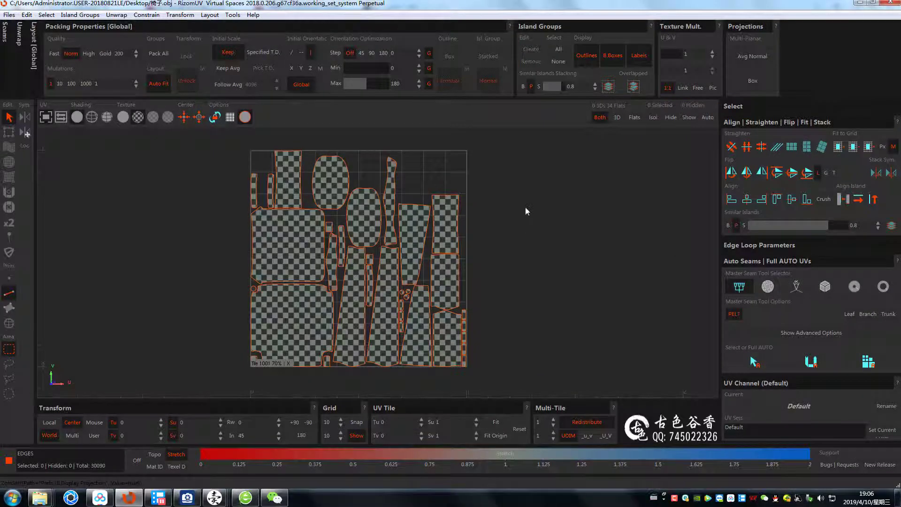
{"action": "key", "text": "ctrl+alt+a"}
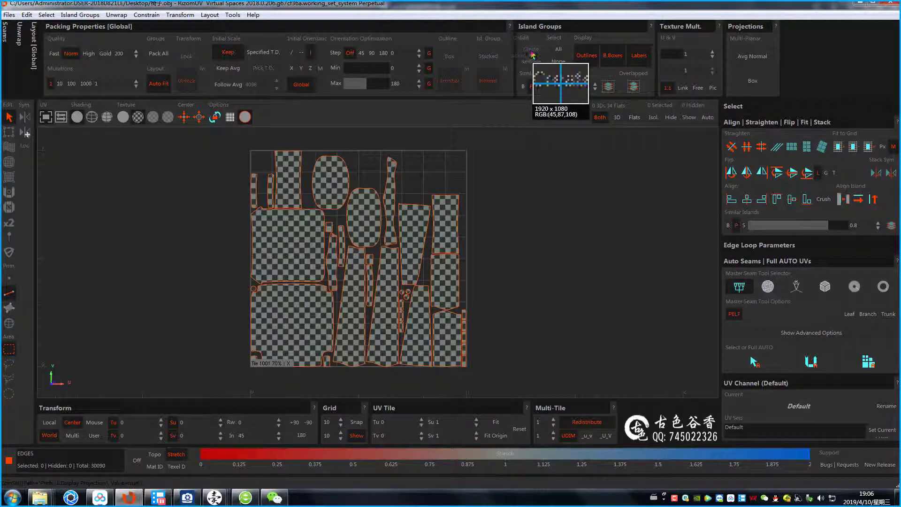
{"action": "left_click_drag", "start_coordinate": [509, 16], "coordinate": [796, 110]}
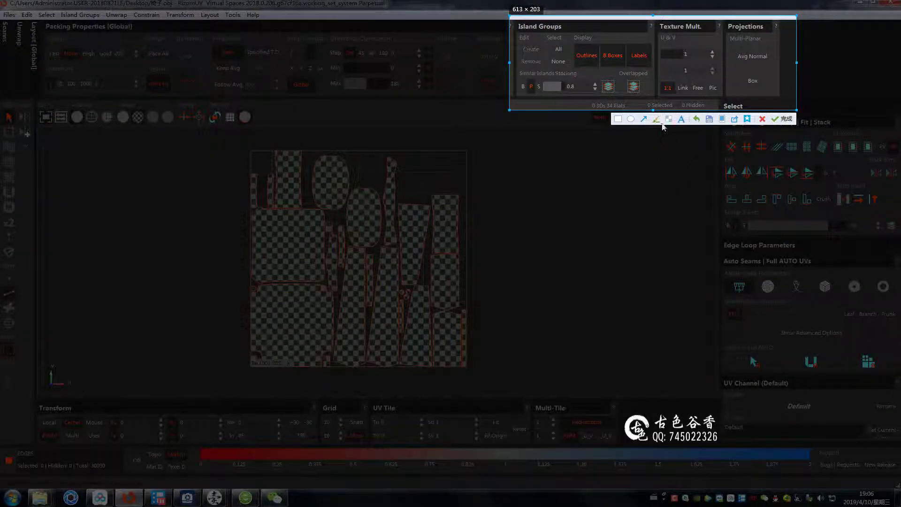
{"action": "left_click", "coordinate": [761, 119]}
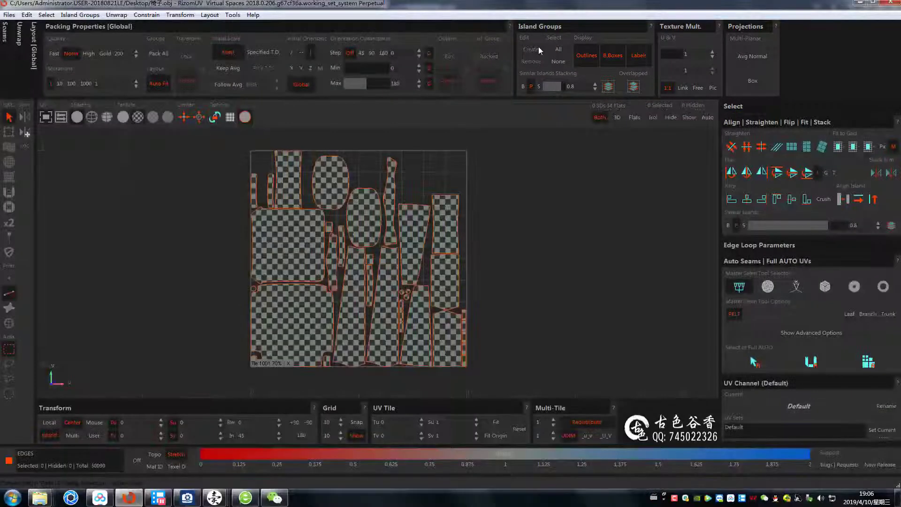
{"action": "left_click_drag", "start_coordinate": [508, 374], "coordinate": [399, 196]}
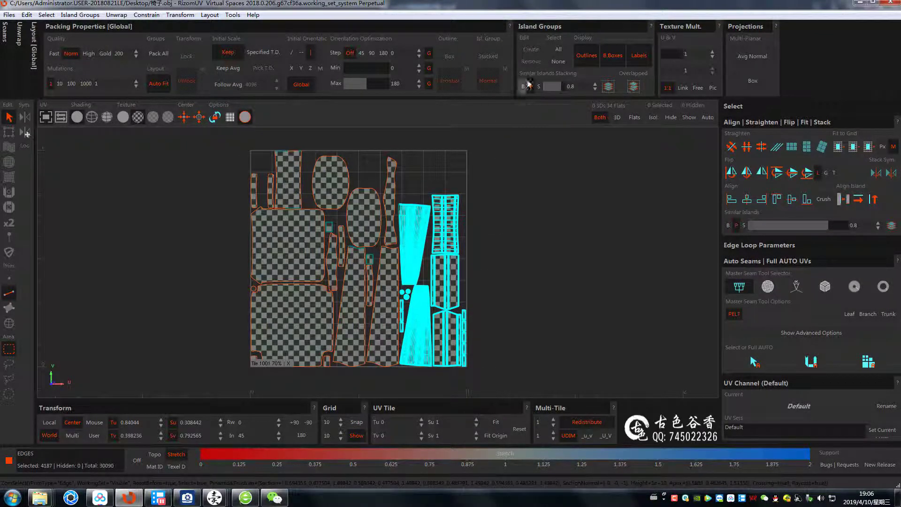
In Islands mode (F4), box-select the 16 right-column islands and group them
{"action": "left_click", "coordinate": [558, 49]}
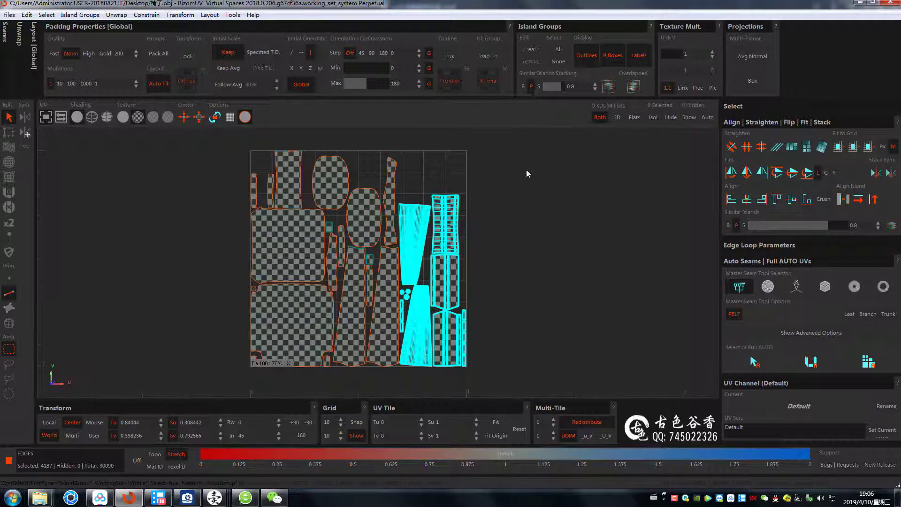
{"action": "key", "text": "F4"}
{"action": "left_click_drag", "start_coordinate": [491, 189], "coordinate": [406, 365]}
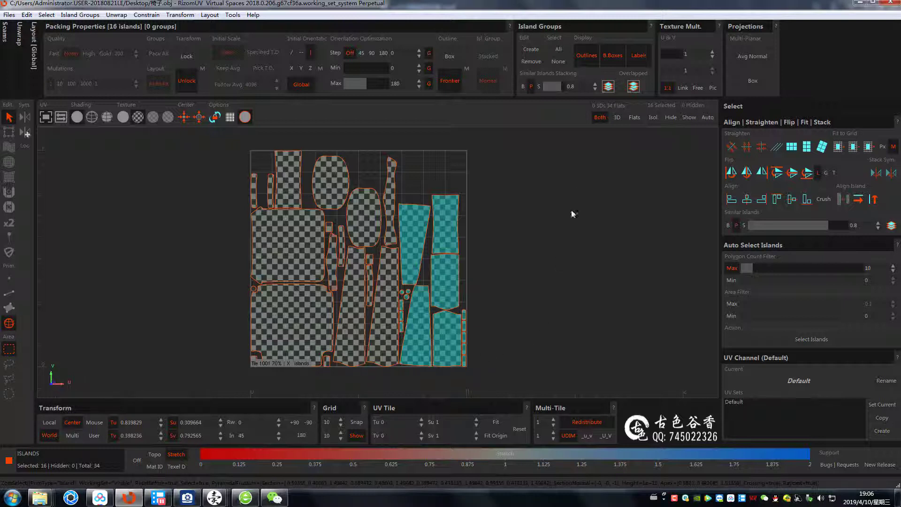
{"action": "left_click", "coordinate": [532, 52]}
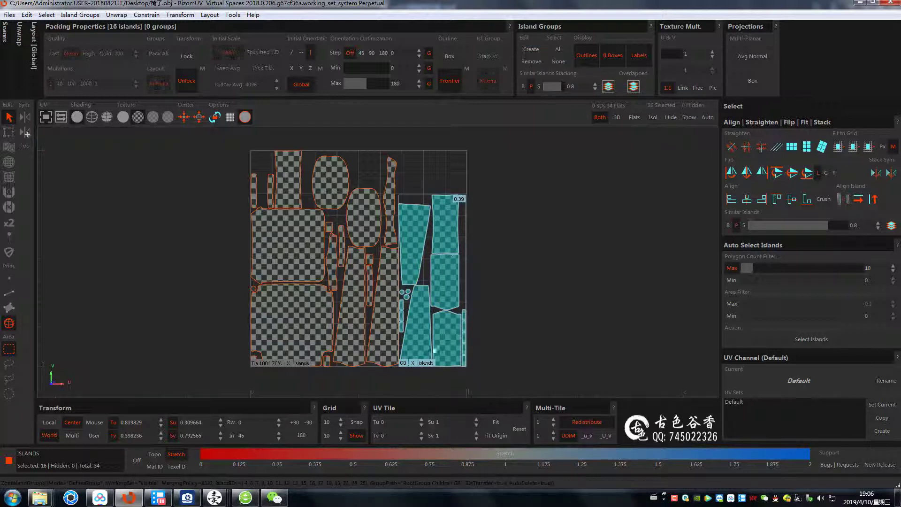
Select island group G0 and remove it
{"action": "scroll", "coordinate": [400, 381], "scroll_direction": "up", "scroll_amount": 3}
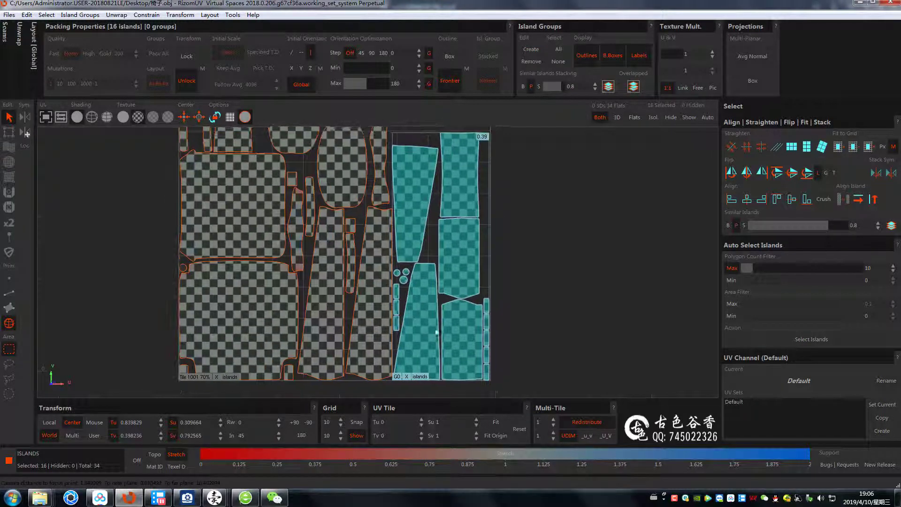
{"action": "scroll", "coordinate": [493, 289], "scroll_direction": "down", "scroll_amount": 1}
{"action": "scroll", "coordinate": [494, 289], "scroll_direction": "down", "scroll_amount": 1}
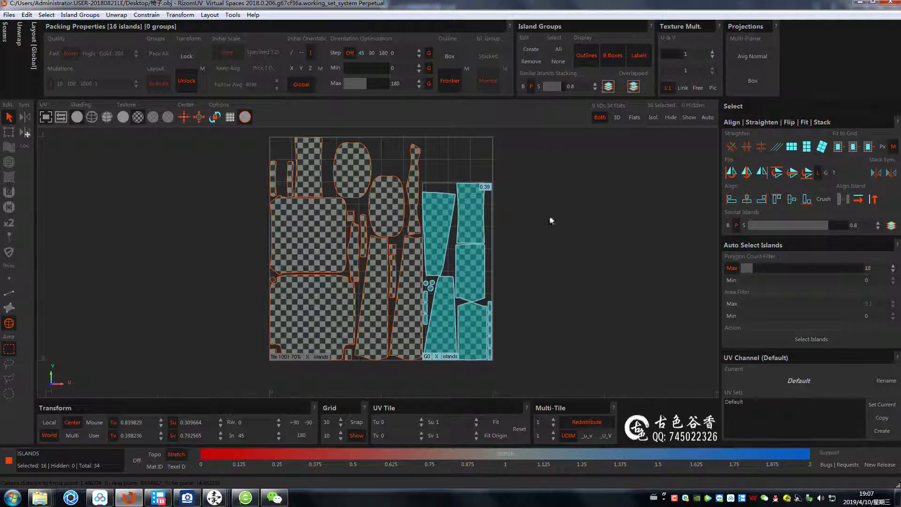
{"action": "scroll", "coordinate": [499, 275], "scroll_direction": "up", "scroll_amount": 1}
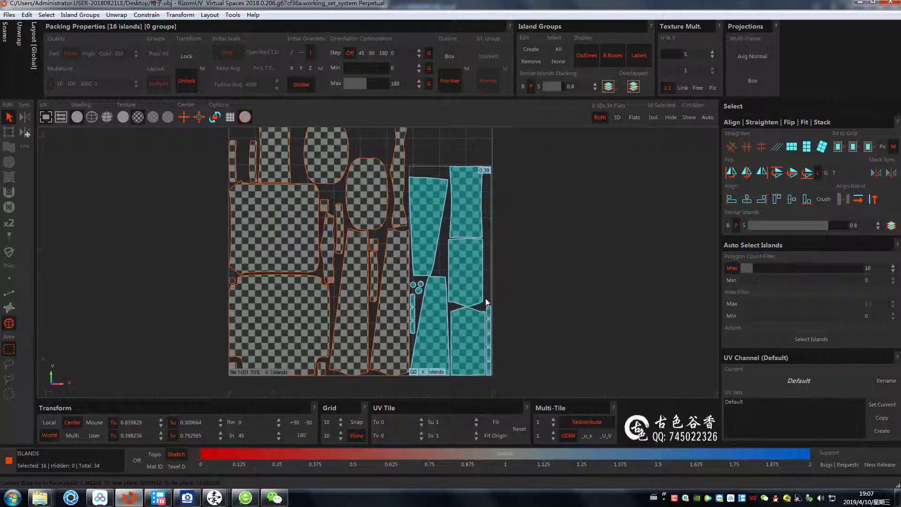
{"action": "scroll", "coordinate": [478, 277], "scroll_direction": "up", "scroll_amount": 2}
{"action": "scroll", "coordinate": [459, 278], "scroll_direction": "up", "scroll_amount": 1}
{"action": "scroll", "coordinate": [445, 313], "scroll_direction": "up", "scroll_amount": 2}
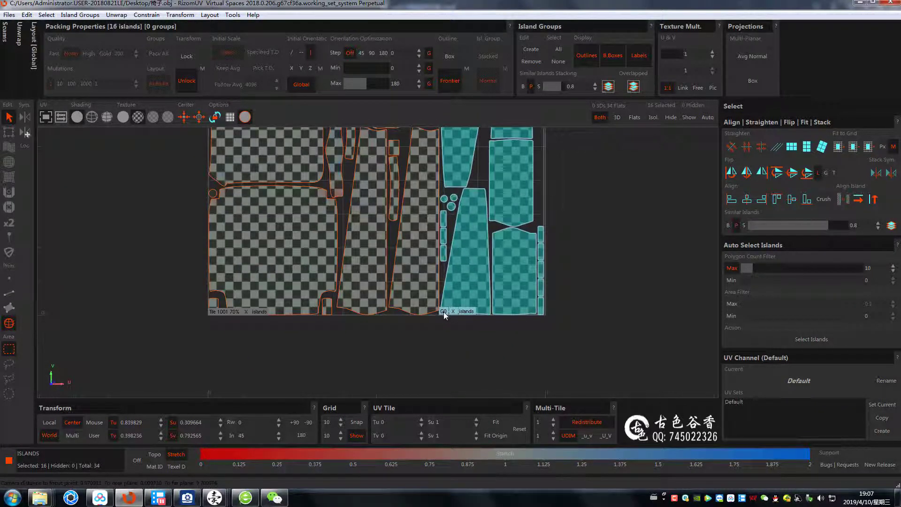
{"action": "left_click", "coordinate": [443, 312]}
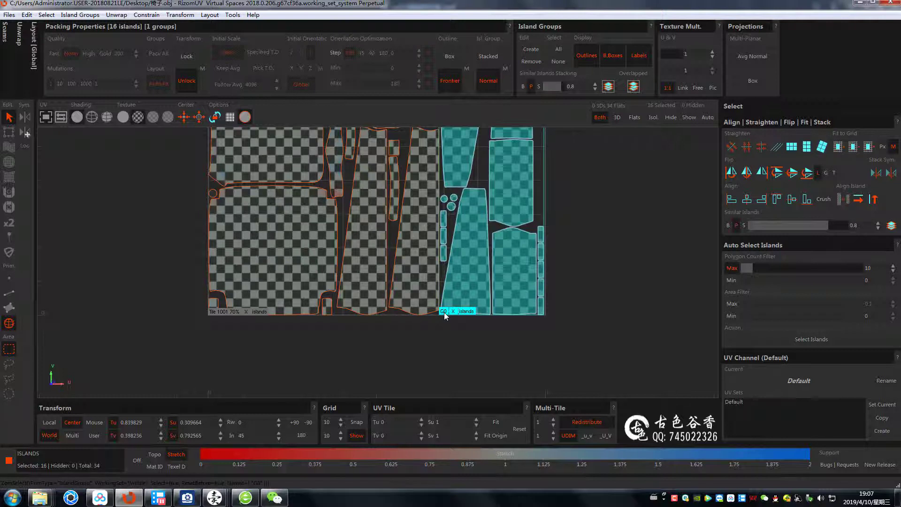
{"action": "left_click", "coordinate": [533, 66]}
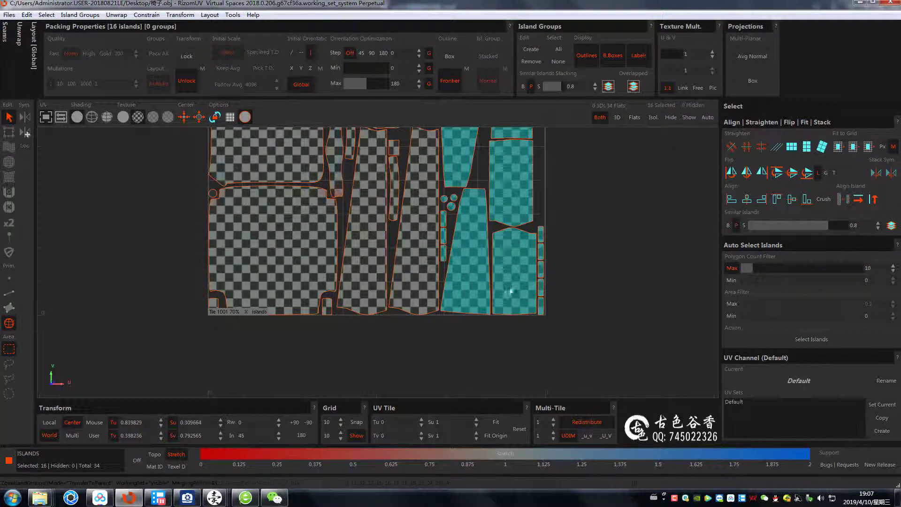
Reselect the 16 right-hand islands, recreate group G0, and select it
{"action": "scroll", "coordinate": [557, 207], "scroll_direction": "down", "scroll_amount": 2}
{"action": "left_click", "coordinate": [557, 207]}
{"action": "left_click_drag", "start_coordinate": [565, 159], "coordinate": [411, 372]}
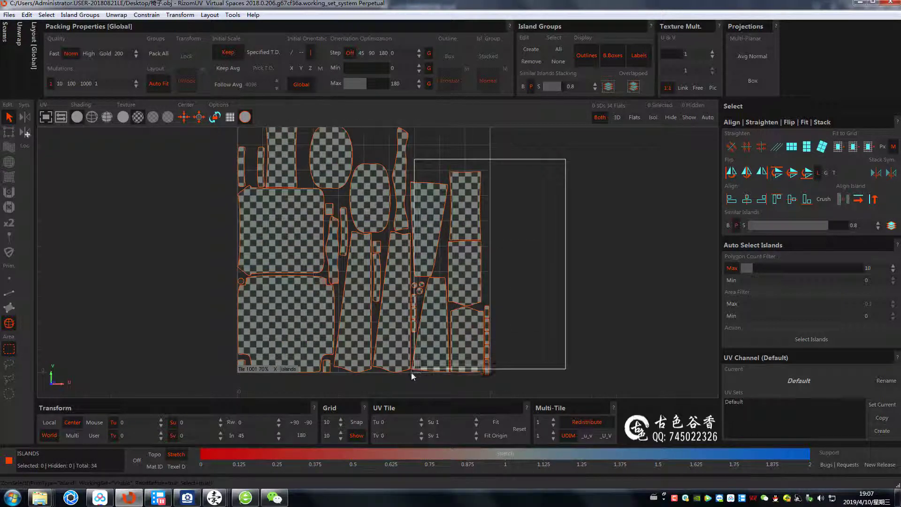
{"action": "left_click", "coordinate": [530, 49]}
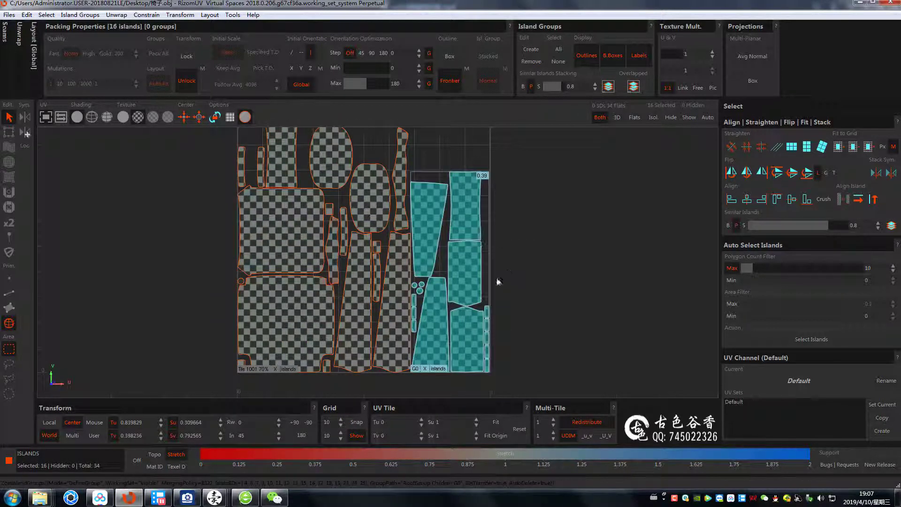
{"action": "left_click", "coordinate": [424, 369]}
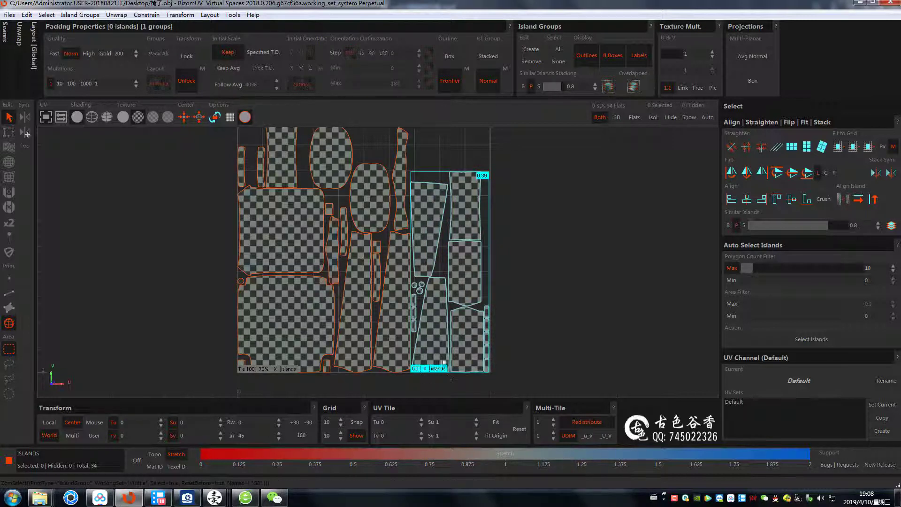
{"action": "left_click", "coordinate": [424, 370]}
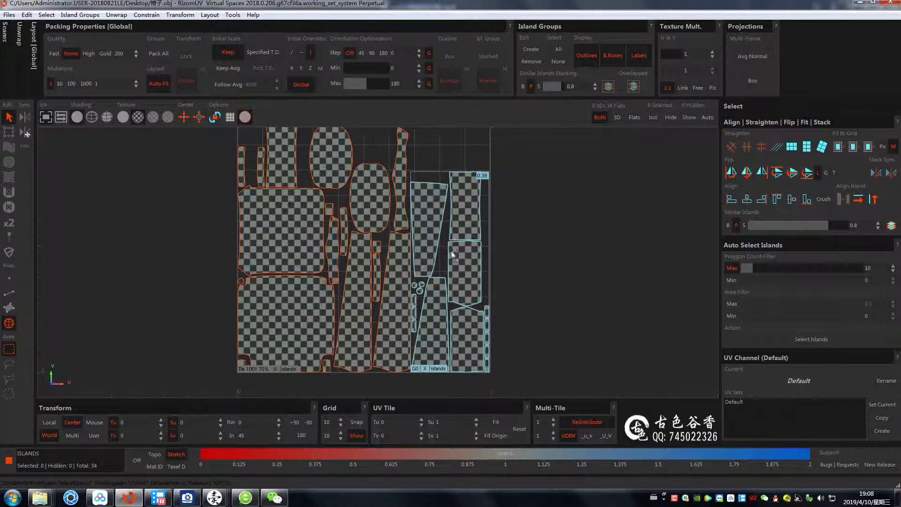
{"action": "left_click", "coordinate": [414, 368]}
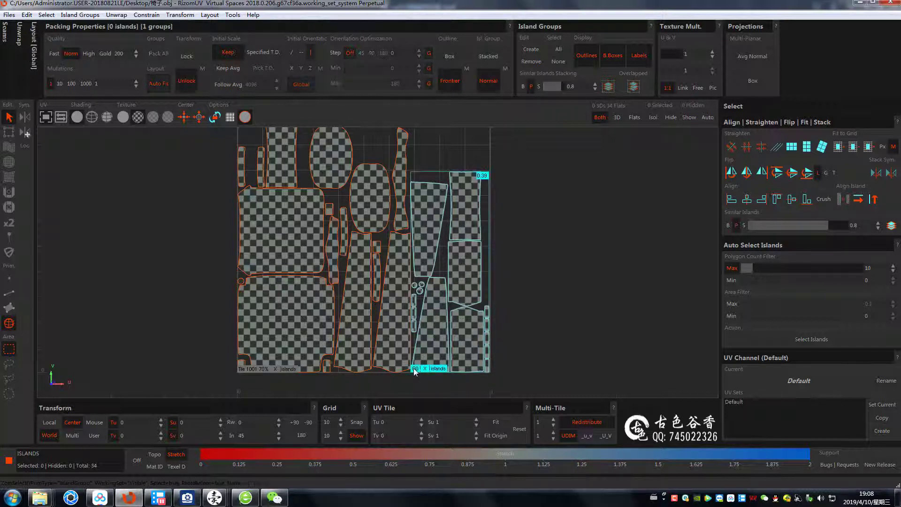
{"action": "left_click", "coordinate": [439, 368]}
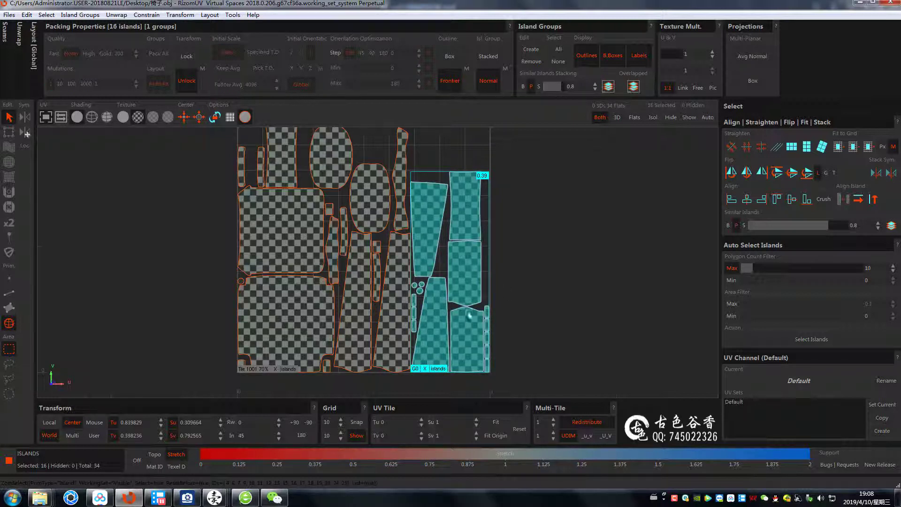
{"action": "left_click", "coordinate": [425, 370]}
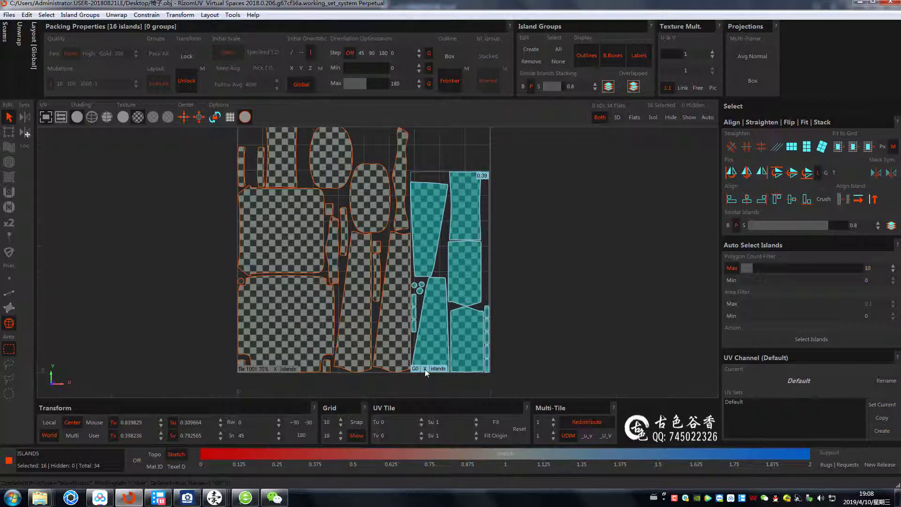
{"action": "left_click", "coordinate": [499, 264]}
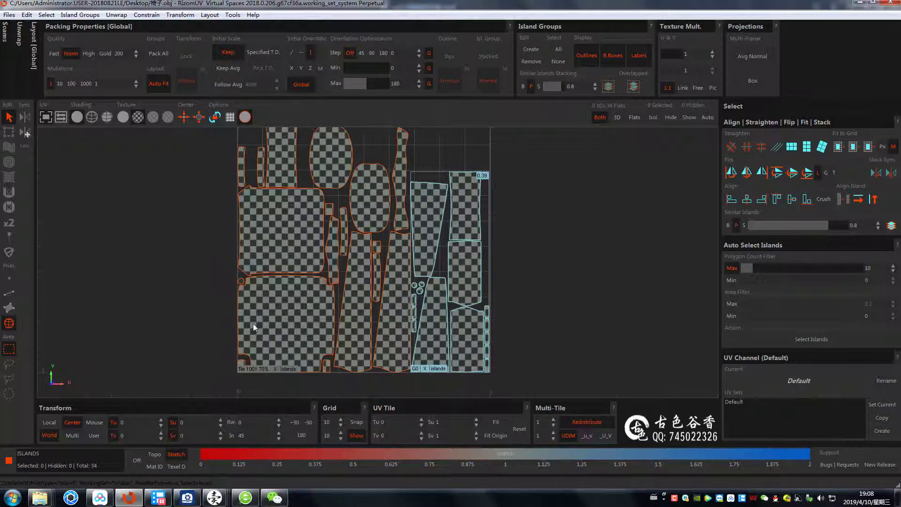
Box-select the four bottom-left islands and group them as G1 with Ctrl+G
{"action": "left_click_drag", "start_coordinate": [256, 323], "coordinate": [205, 298]}
{"action": "left_click_drag", "start_coordinate": [358, 386], "coordinate": [347, 384]}
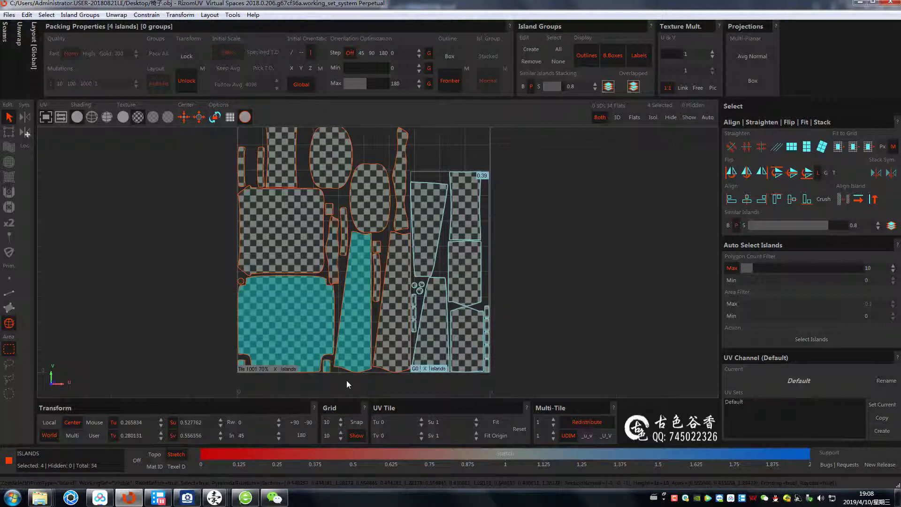
{"action": "key", "text": "ctrl+g"}
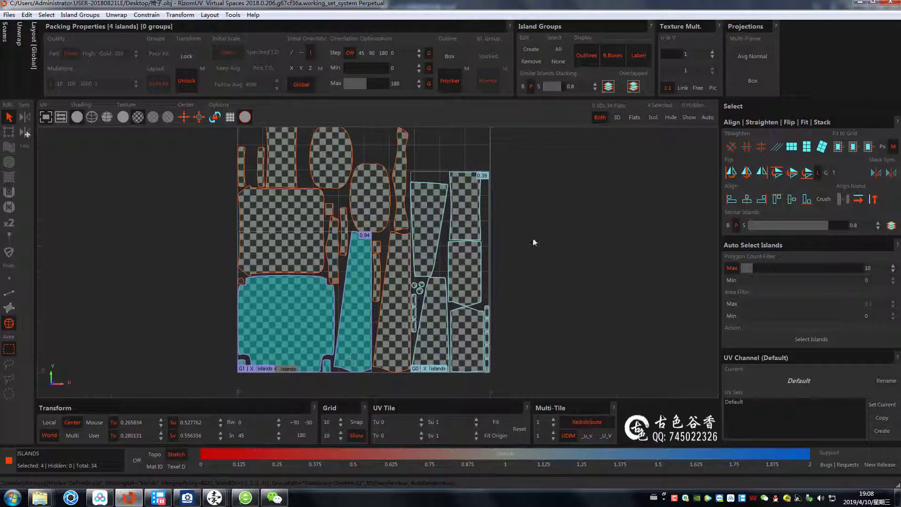
Clear the selection, then select and deselect all island groups
{"action": "left_click", "coordinate": [587, 233]}
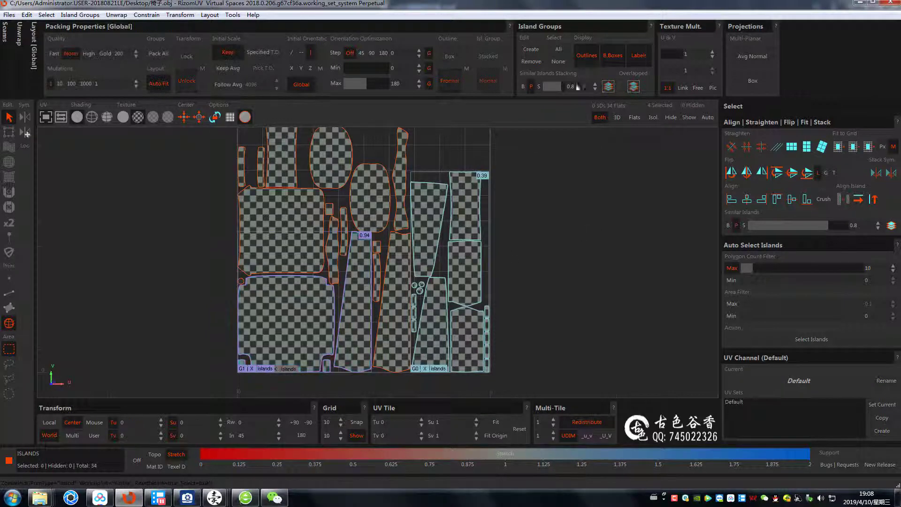
{"action": "left_click", "coordinate": [559, 50]}
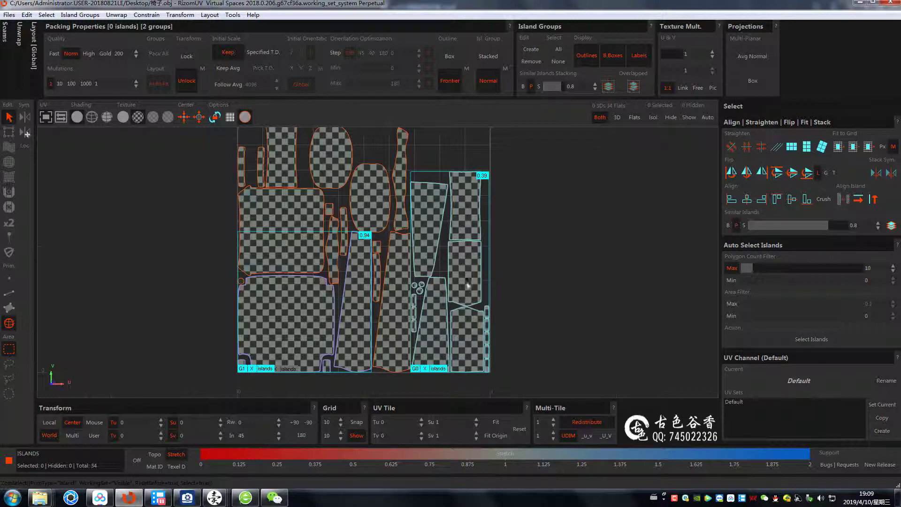
{"action": "left_click", "coordinate": [557, 63]}
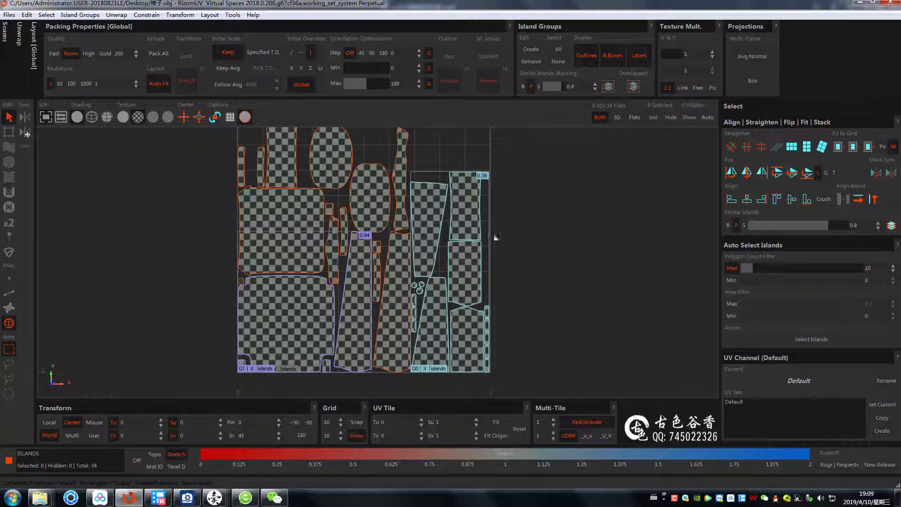
{"action": "left_click", "coordinate": [585, 57]}
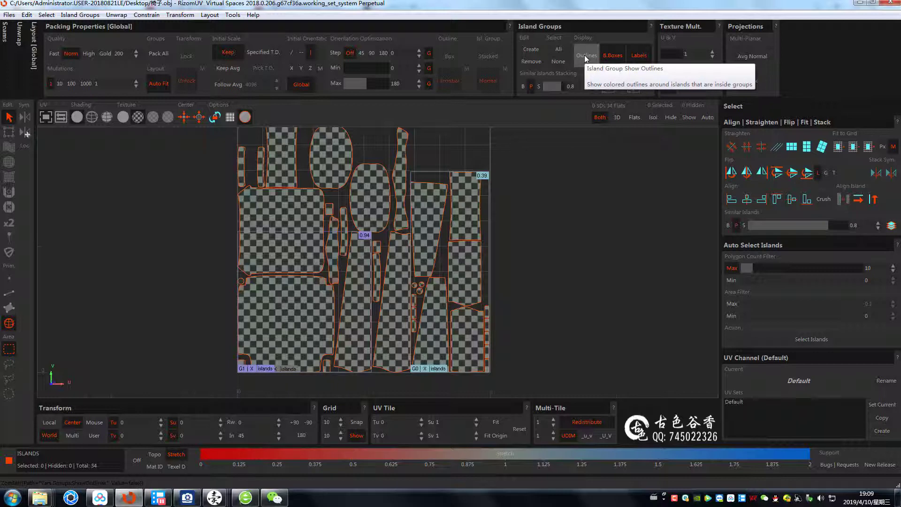
{"action": "left_click", "coordinate": [585, 58]}
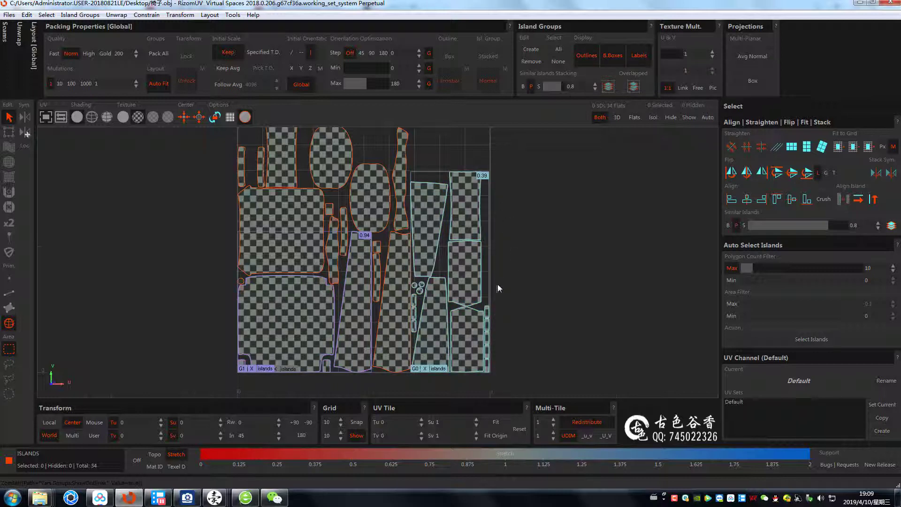
{"action": "scroll", "coordinate": [451, 262], "scroll_direction": "up", "scroll_amount": 2}
{"action": "scroll", "coordinate": [451, 263], "scroll_direction": "up", "scroll_amount": 2}
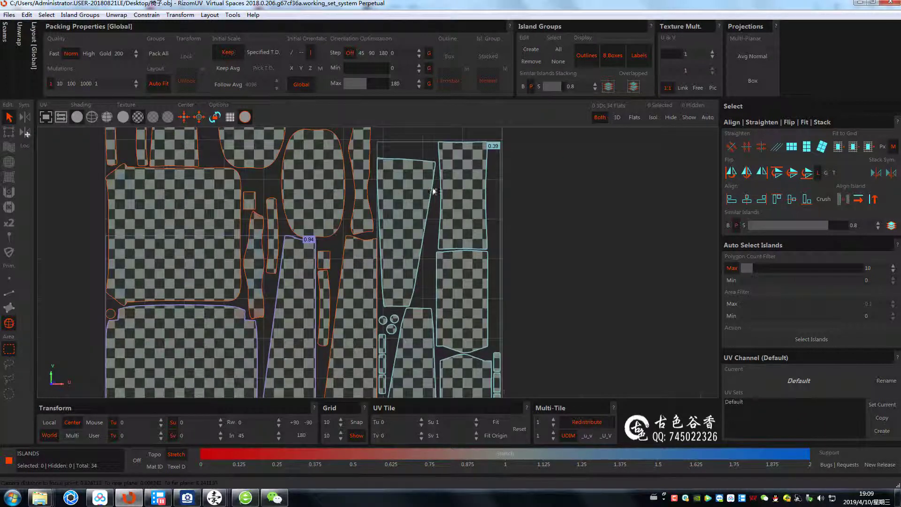
{"action": "scroll", "coordinate": [474, 264], "scroll_direction": "down", "scroll_amount": 2}
{"action": "scroll", "coordinate": [474, 265], "scroll_direction": "down", "scroll_amount": 2}
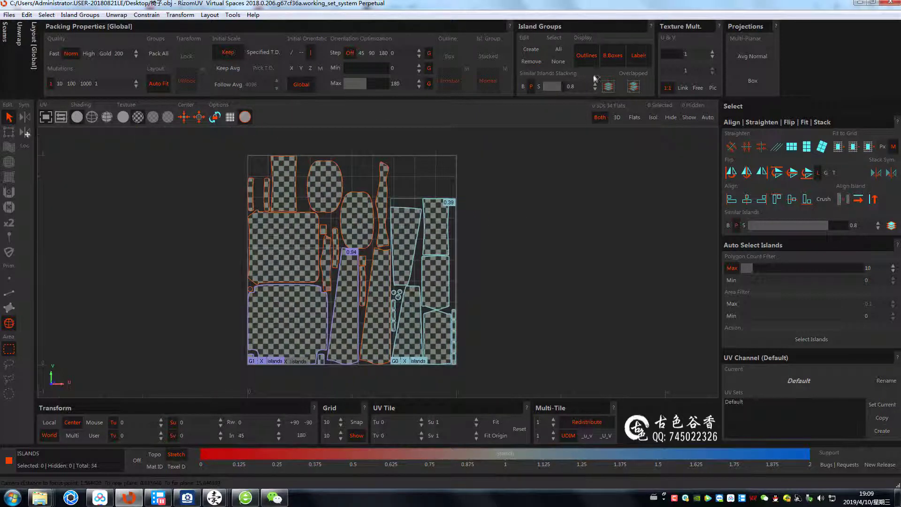
{"action": "left_click", "coordinate": [592, 57]}
{"action": "scroll", "coordinate": [441, 237], "scroll_direction": "up", "scroll_amount": 2}
{"action": "scroll", "coordinate": [441, 237], "scroll_direction": "up", "scroll_amount": 2}
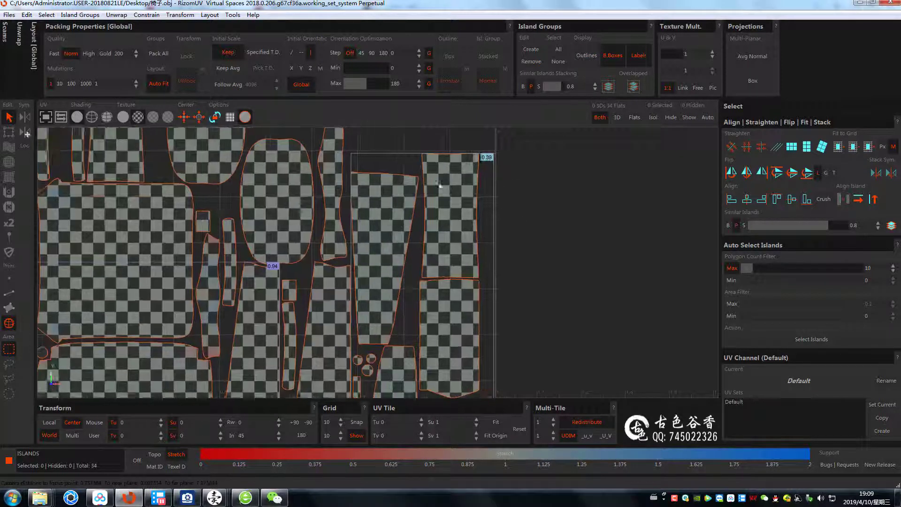
{"action": "scroll", "coordinate": [535, 244], "scroll_direction": "down", "scroll_amount": 1}
{"action": "scroll", "coordinate": [530, 211], "scroll_direction": "down", "scroll_amount": 1}
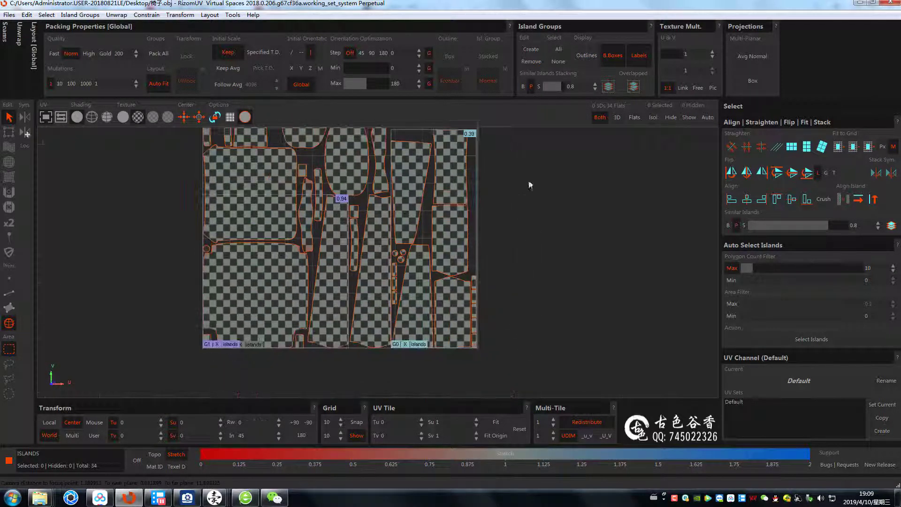
{"action": "left_click", "coordinate": [587, 58]}
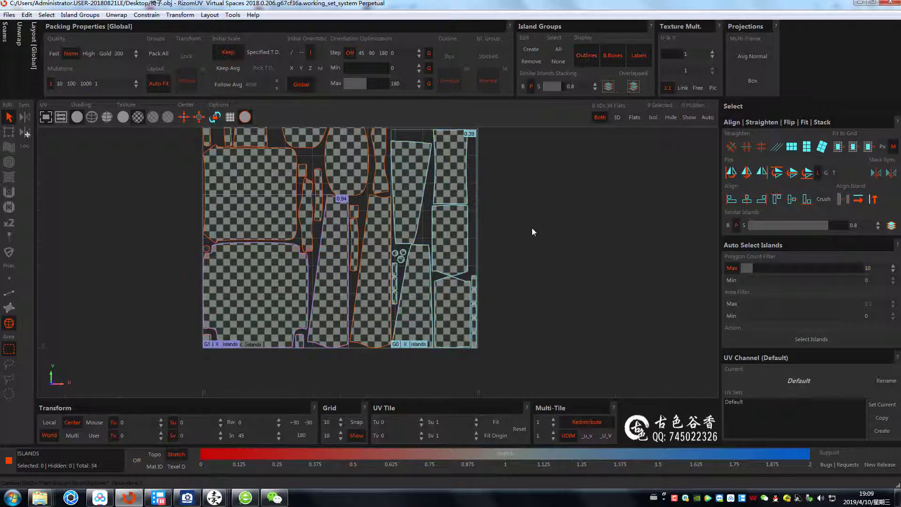
{"action": "left_click", "coordinate": [615, 59]}
{"action": "middle_click_drag", "start_coordinate": [481, 175], "coordinate": [477, 184]}
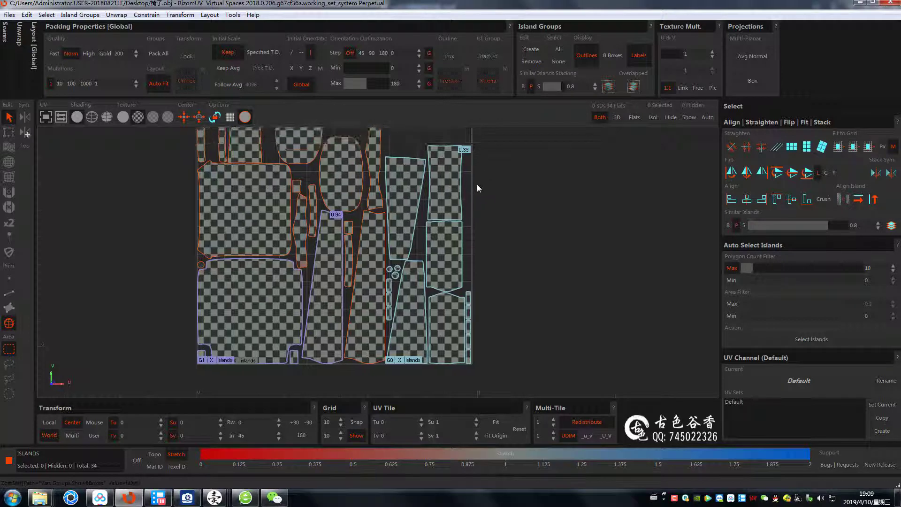
{"action": "scroll", "coordinate": [428, 170], "scroll_direction": "up", "scroll_amount": 2}
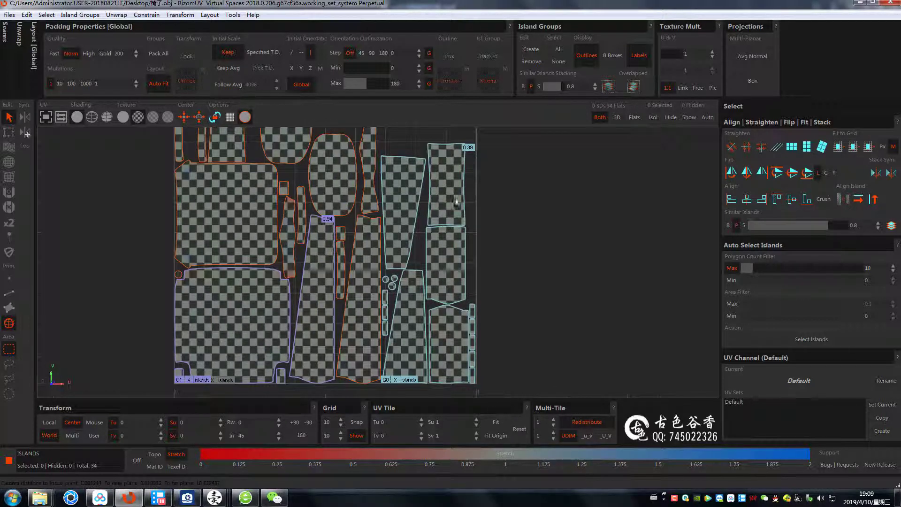
{"action": "left_click", "coordinate": [612, 56]}
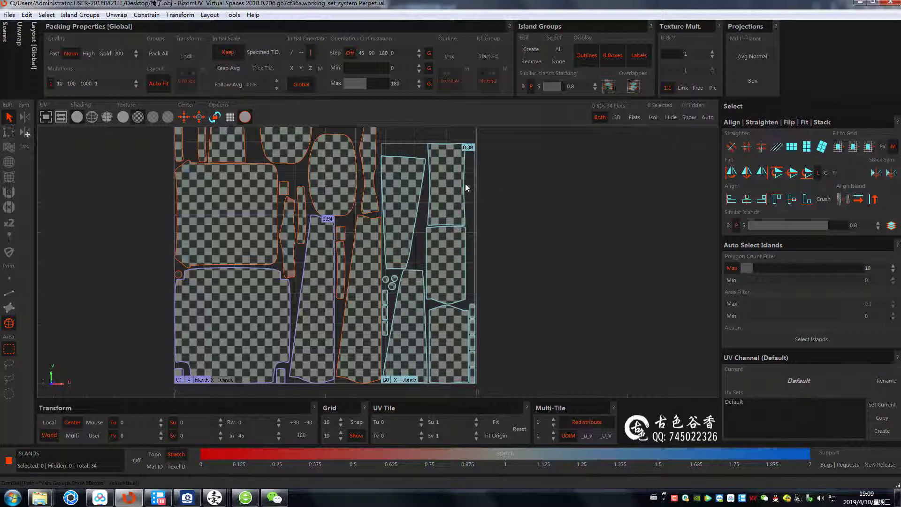
Hide the island group labels, then show them again
{"action": "left_click", "coordinate": [639, 56]}
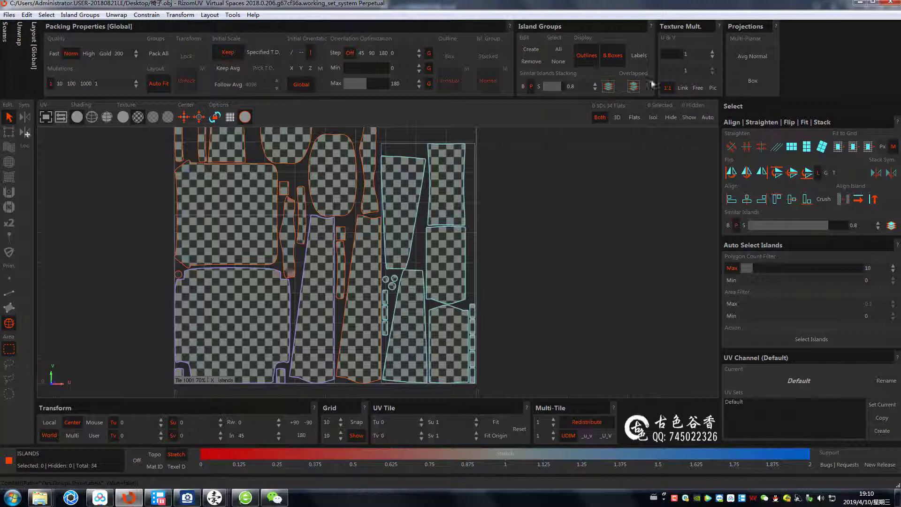
{"action": "left_click", "coordinate": [638, 56]}
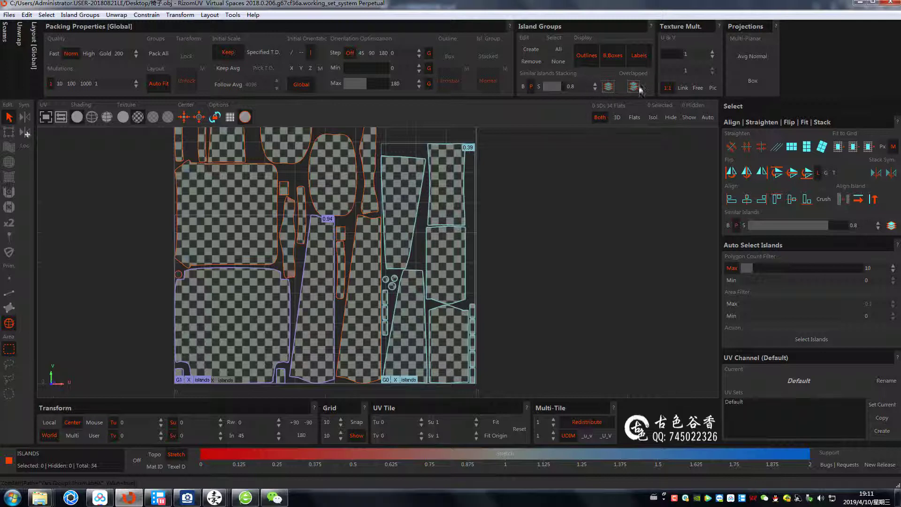
{"action": "scroll", "coordinate": [436, 281], "scroll_direction": "down", "scroll_amount": 2}
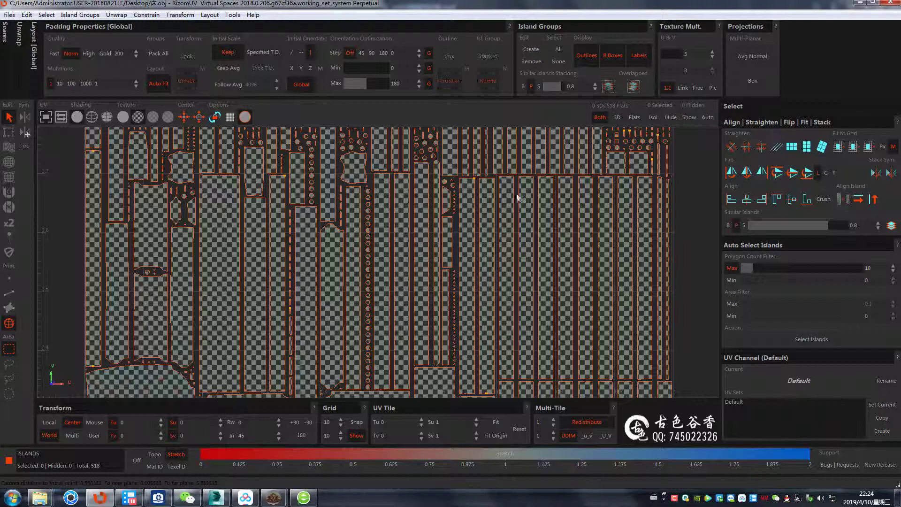
Pick a small circle island and stack all similar circles with Island Group Stack Similar
{"action": "scroll", "coordinate": [517, 198], "scroll_direction": "up", "scroll_amount": 2}
{"action": "scroll", "coordinate": [507, 253], "scroll_direction": "up", "scroll_amount": 3}
{"action": "scroll", "coordinate": [495, 312], "scroll_direction": "up", "scroll_amount": 2}
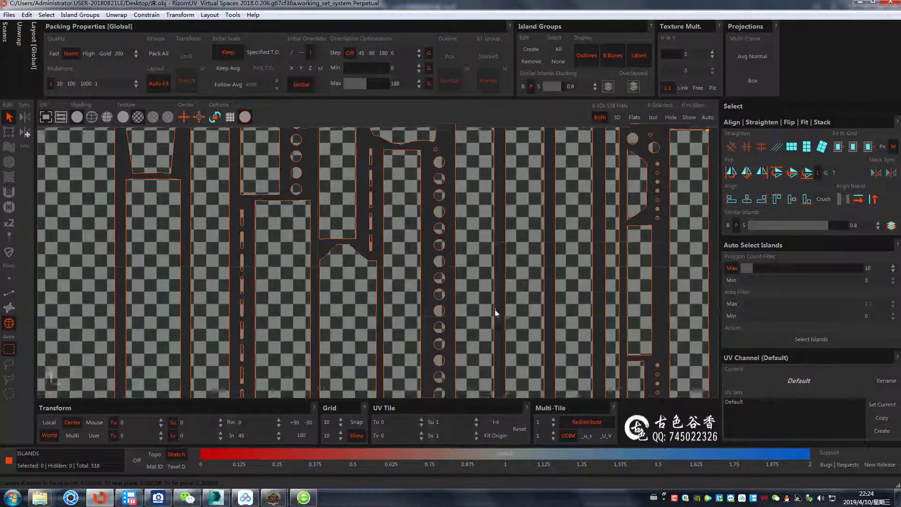
{"action": "scroll", "coordinate": [438, 176], "scroll_direction": "down", "scroll_amount": 2}
{"action": "scroll", "coordinate": [438, 177], "scroll_direction": "down", "scroll_amount": 2}
{"action": "scroll", "coordinate": [467, 258], "scroll_direction": "down", "scroll_amount": 2}
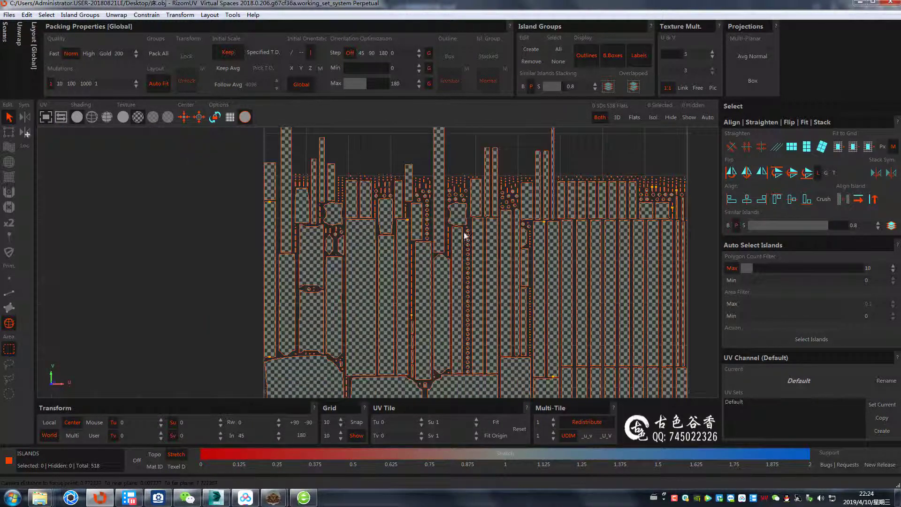
{"action": "scroll", "coordinate": [465, 236], "scroll_direction": "up", "scroll_amount": 2}
{"action": "scroll", "coordinate": [468, 235], "scroll_direction": "up", "scroll_amount": 2}
{"action": "scroll", "coordinate": [463, 220], "scroll_direction": "up", "scroll_amount": 1}
{"action": "scroll", "coordinate": [453, 203], "scroll_direction": "up", "scroll_amount": 1}
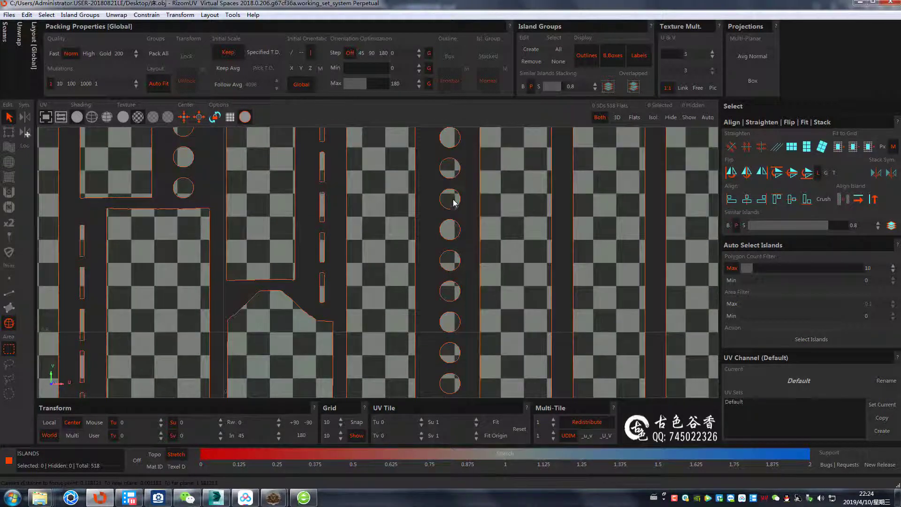
{"action": "left_click", "coordinate": [453, 202]}
{"action": "middle_click_drag", "start_coordinate": [460, 197], "coordinate": [452, 264]}
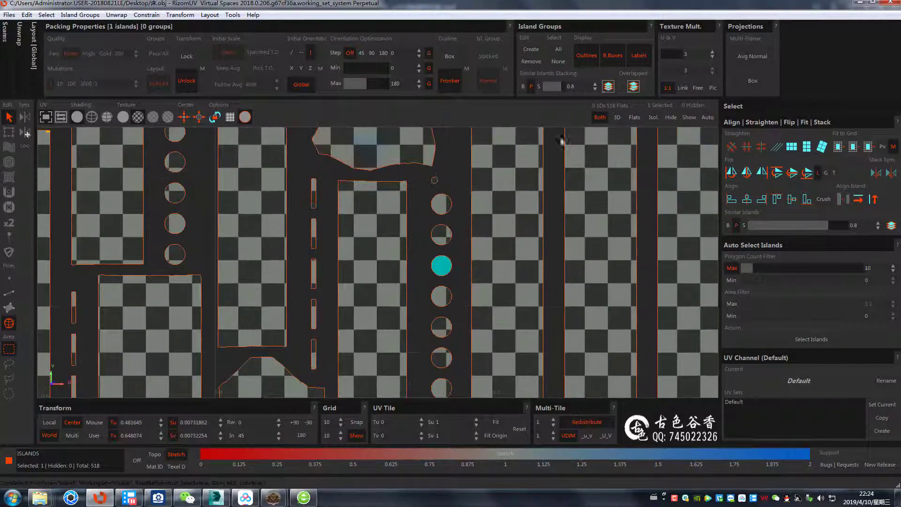
{"action": "left_click", "coordinate": [608, 87]}
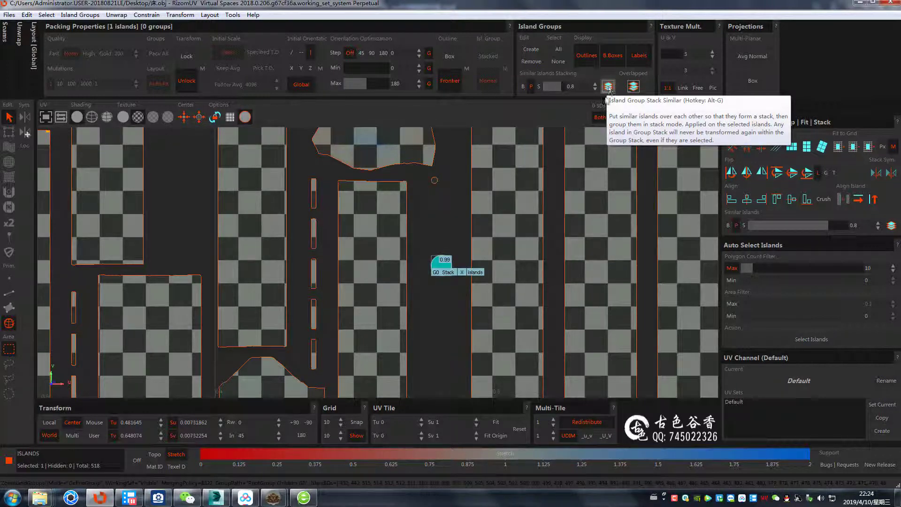
Drag a few circles out of the stack, then restack them into group G0
{"action": "scroll", "coordinate": [435, 266], "scroll_direction": "down", "scroll_amount": 3}
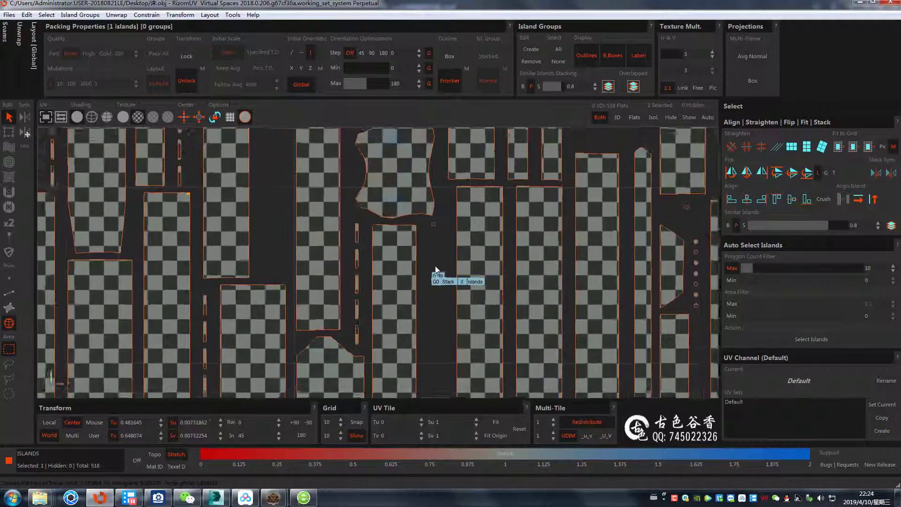
{"action": "scroll", "coordinate": [436, 267], "scroll_direction": "up", "scroll_amount": 1}
{"action": "scroll", "coordinate": [458, 267], "scroll_direction": "up", "scroll_amount": 3}
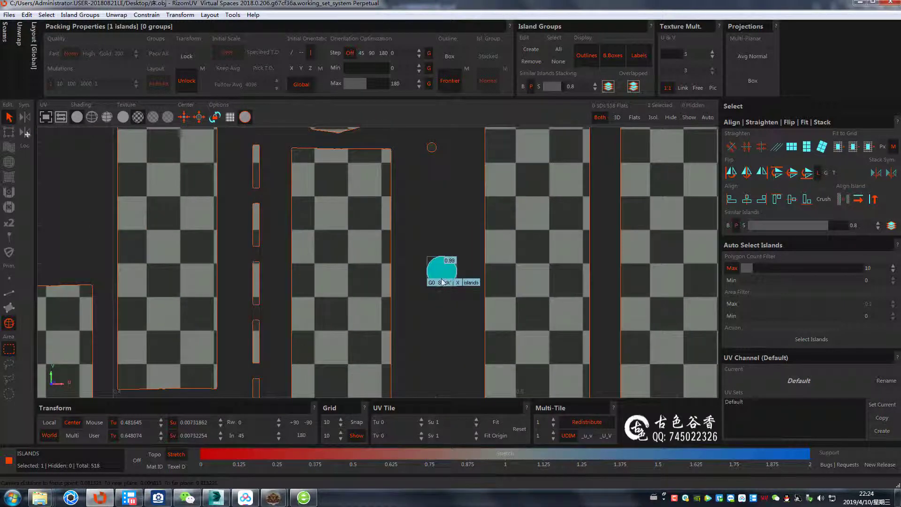
{"action": "left_click_drag", "start_coordinate": [441, 267], "coordinate": [428, 228]}
{"action": "mouse_move", "coordinate": [449, 271]}
{"action": "left_mouse_down"}
{"action": "mouse_move", "coordinate": [457, 215]}
{"action": "mouse_move", "coordinate": [465, 248]}
{"action": "mouse_move", "coordinate": [459, 323]}
{"action": "mouse_move", "coordinate": [423, 286]}
{"action": "left_mouse_up"}
{"action": "left_click", "coordinate": [608, 85]}
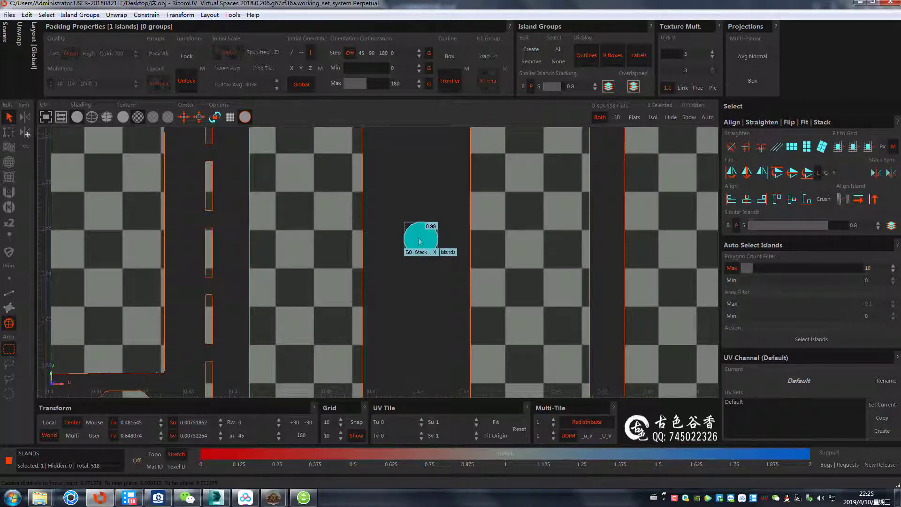
{"action": "left_click", "coordinate": [633, 86]}
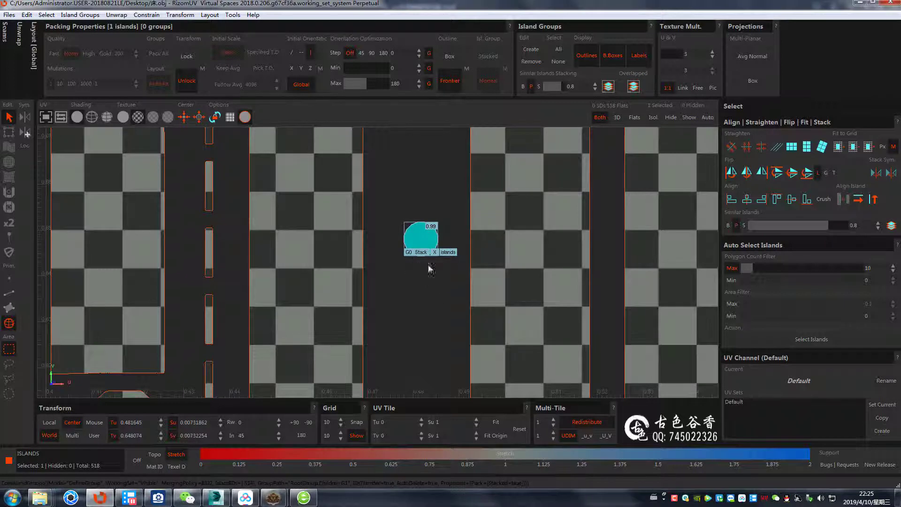
Clear the selection, frame the layout and repack all UV islands
{"action": "left_click", "coordinate": [421, 302]}
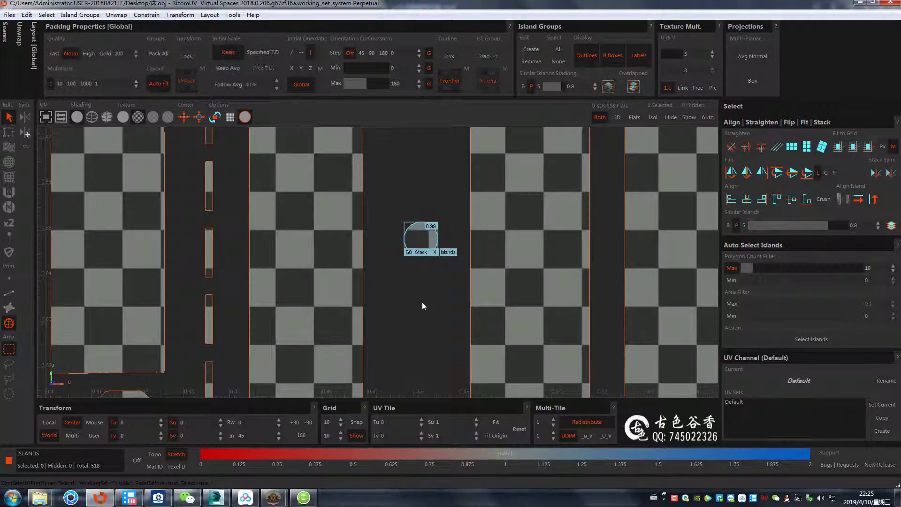
{"action": "key", "text": "f"}
{"action": "scroll", "coordinate": [374, 284], "scroll_direction": "down", "scroll_amount": 5}
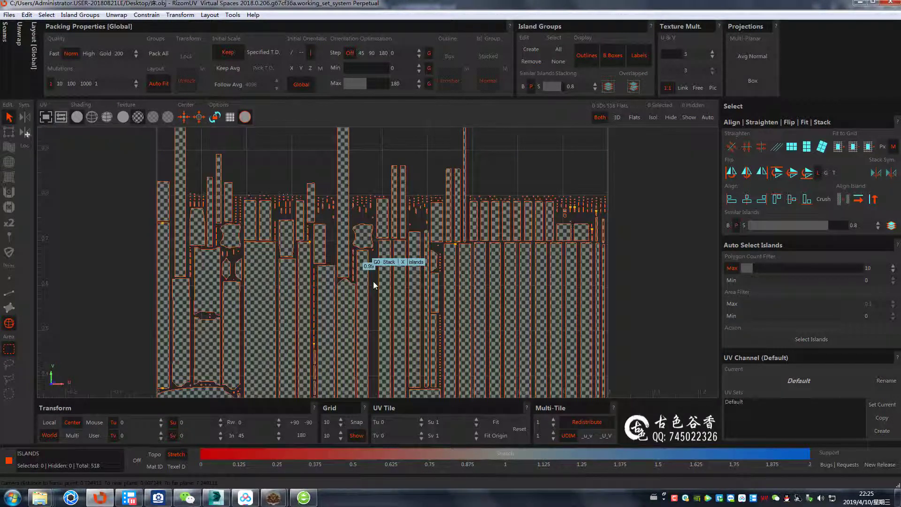
{"action": "key", "text": "p"}
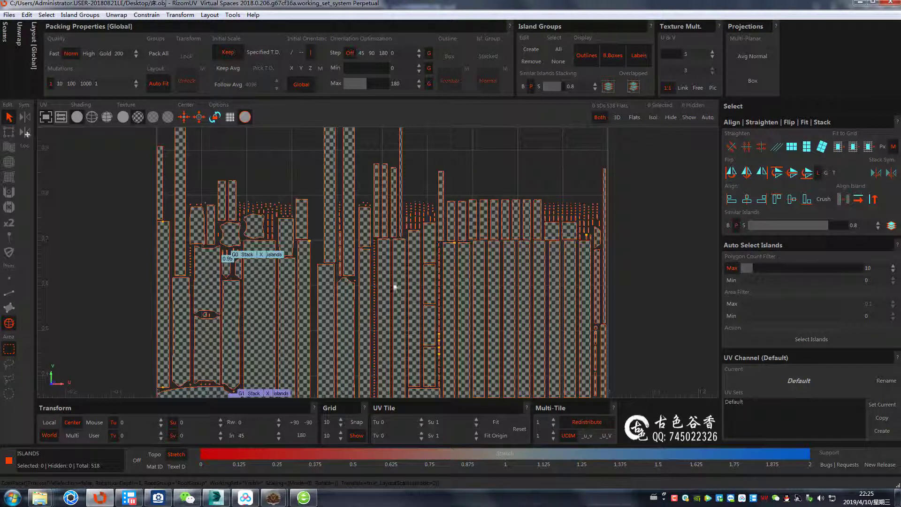
Zoom and pan in close to the small circle and triangle islands
{"action": "scroll", "coordinate": [355, 285], "scroll_direction": "up", "scroll_amount": 2}
{"action": "scroll", "coordinate": [366, 277], "scroll_direction": "up", "scroll_amount": 2}
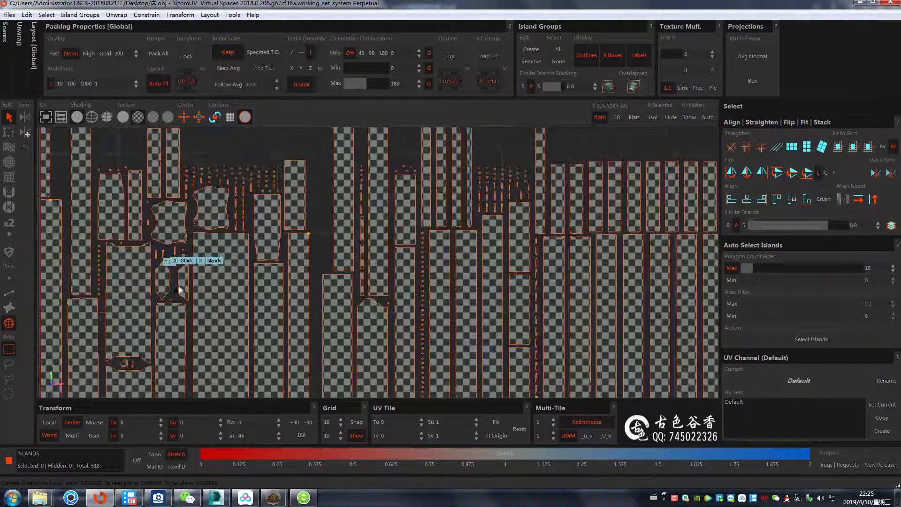
{"action": "scroll", "coordinate": [377, 267], "scroll_direction": "up", "scroll_amount": 2}
{"action": "scroll", "coordinate": [377, 267], "scroll_direction": "up", "scroll_amount": 3}
{"action": "scroll", "coordinate": [452, 277], "scroll_direction": "up", "scroll_amount": 1}
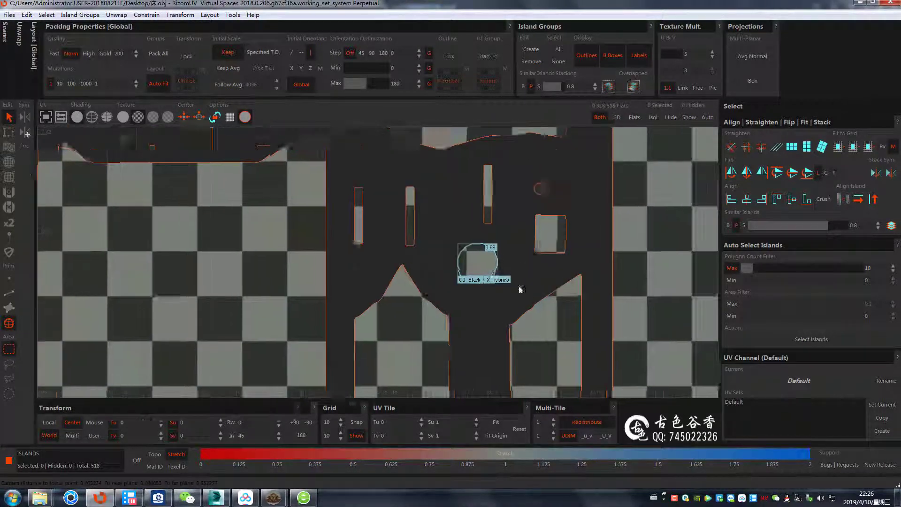
{"action": "scroll", "coordinate": [455, 269], "scroll_direction": "up", "scroll_amount": 2}
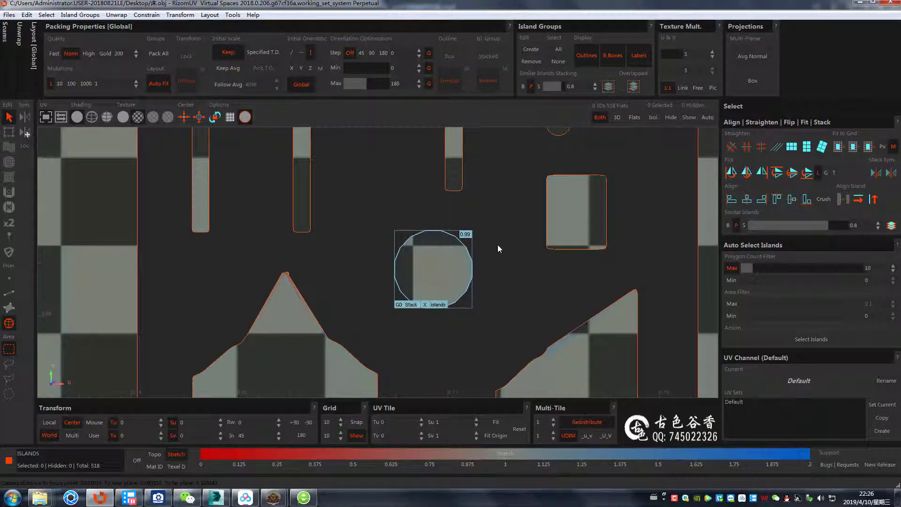
{"action": "middle_click_drag", "start_coordinate": [490, 266], "coordinate": [477, 278]}
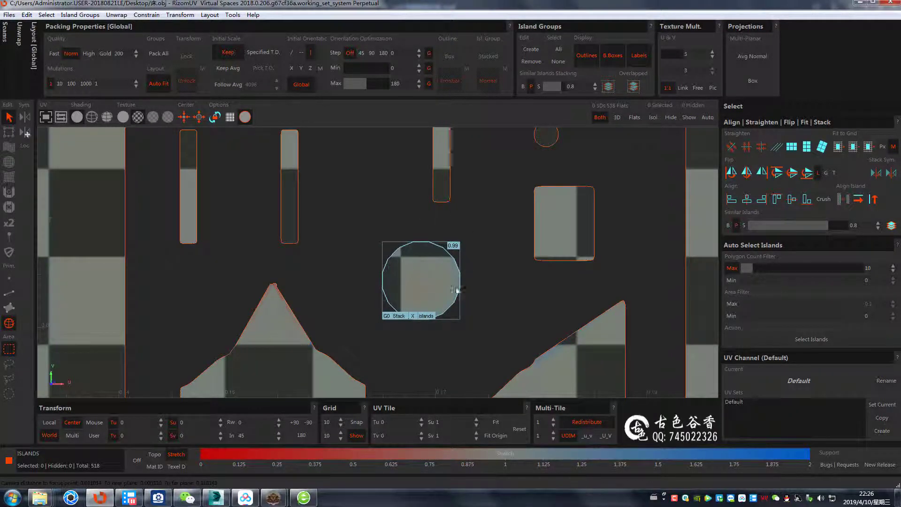
{"action": "scroll", "coordinate": [465, 292], "scroll_direction": "down", "scroll_amount": 3}
{"action": "scroll", "coordinate": [466, 292], "scroll_direction": "up", "scroll_amount": 2}
{"action": "scroll", "coordinate": [482, 335], "scroll_direction": "up", "scroll_amount": 2}
Move a circle island, undo the move, and re-zoom on the small islands
{"action": "left_click_drag", "start_coordinate": [408, 325], "coordinate": [352, 231]}
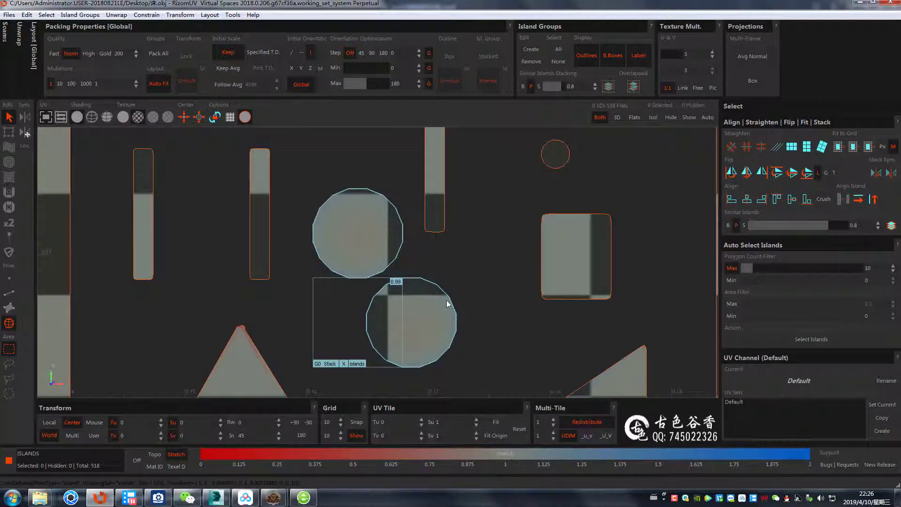
{"action": "key", "text": "ctrl+z"}
{"action": "scroll", "coordinate": [490, 293], "scroll_direction": "down", "scroll_amount": 2}
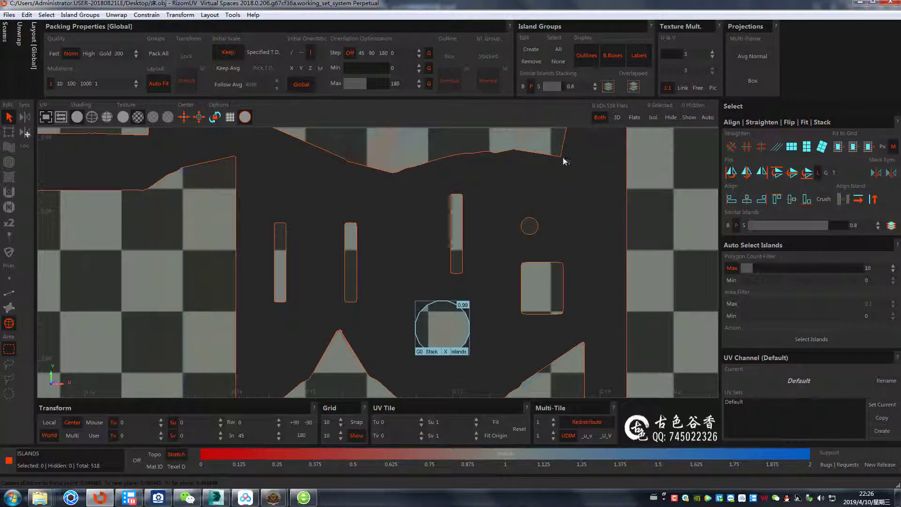
{"action": "scroll", "coordinate": [471, 206], "scroll_direction": "down", "scroll_amount": 2}
{"action": "scroll", "coordinate": [380, 287], "scroll_direction": "down", "scroll_amount": 3}
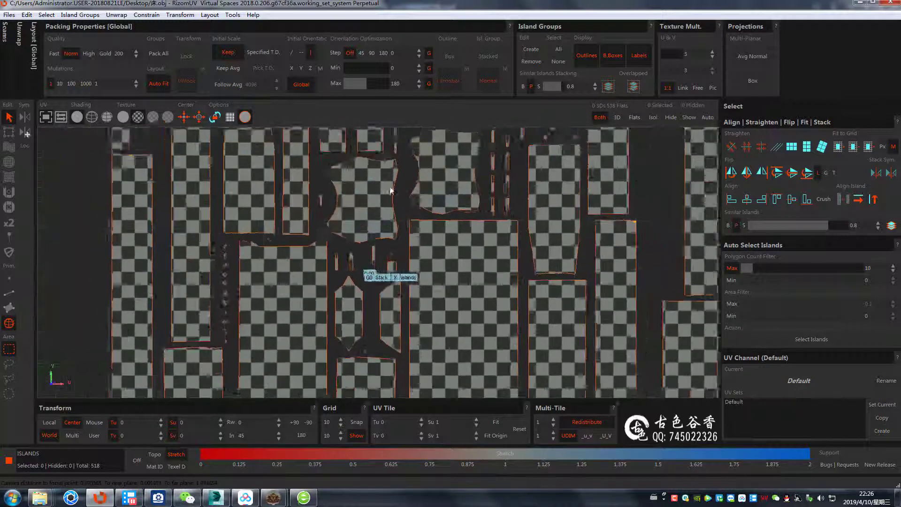
{"action": "scroll", "coordinate": [380, 286], "scroll_direction": "down", "scroll_amount": 2}
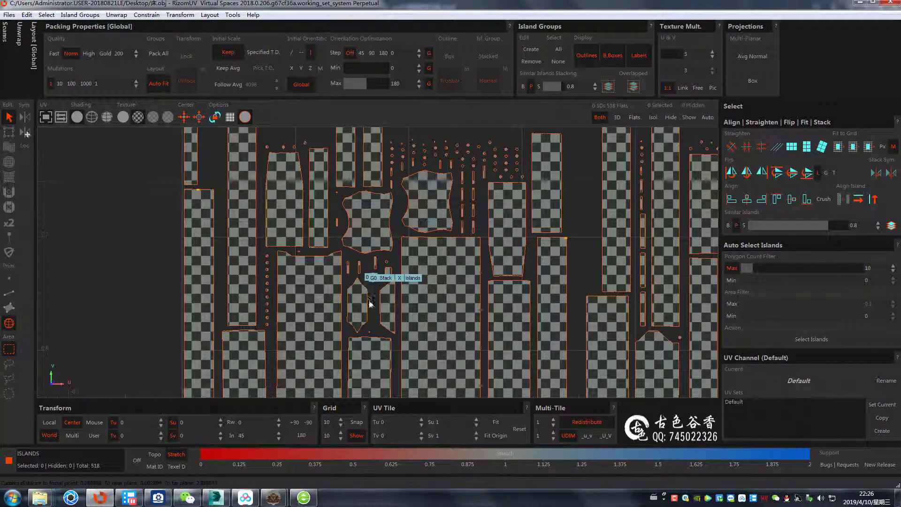
{"action": "scroll", "coordinate": [422, 249], "scroll_direction": "up", "scroll_amount": 2}
{"action": "scroll", "coordinate": [422, 263], "scroll_direction": "up", "scroll_amount": 2}
{"action": "scroll", "coordinate": [430, 228], "scroll_direction": "up", "scroll_amount": 1}
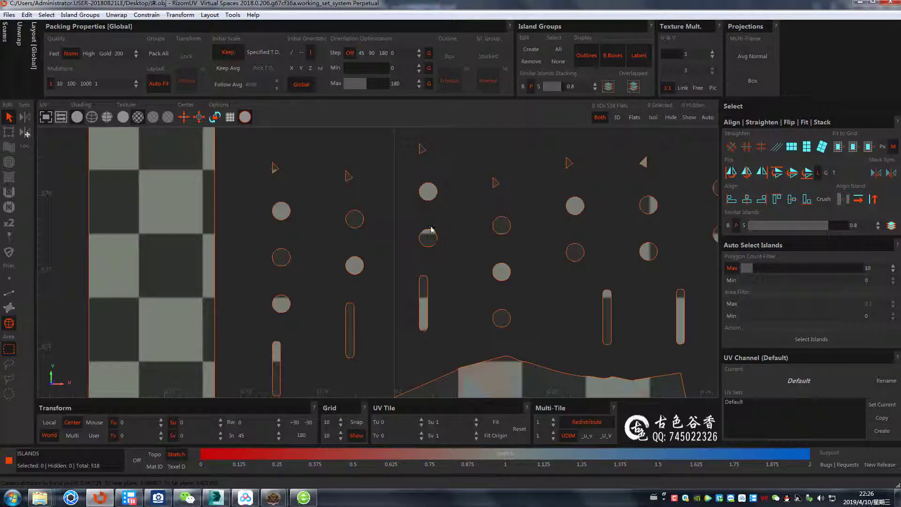
Pick one circle island, stack its similar circles onto it as G2, and frame it
{"action": "left_click", "coordinate": [429, 192]}
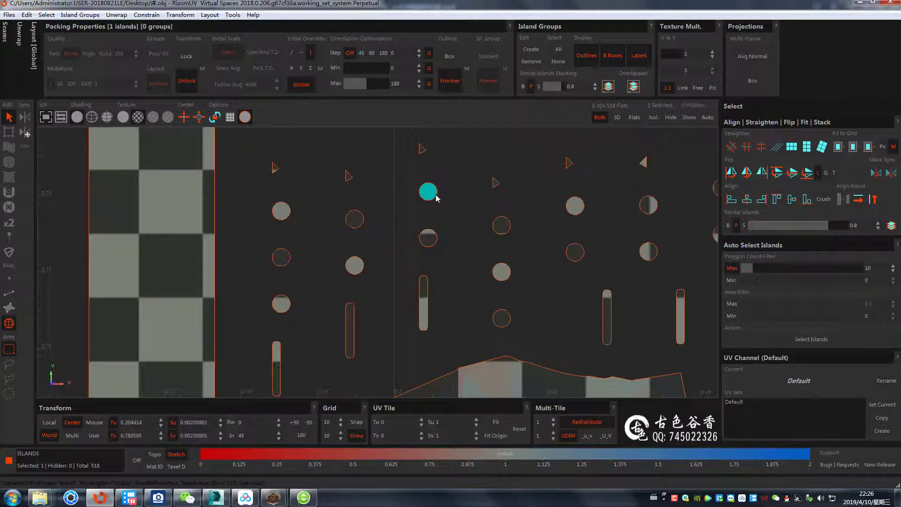
{"action": "left_click", "coordinate": [608, 88]}
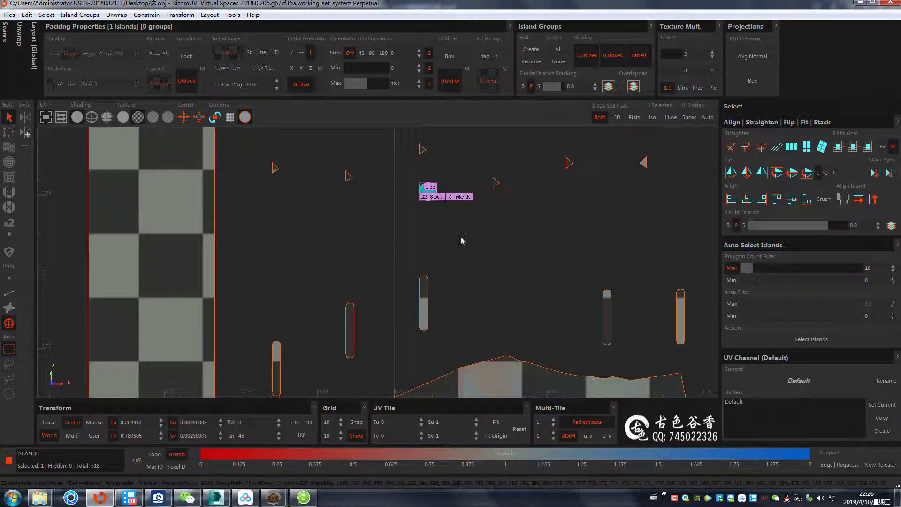
{"action": "scroll", "coordinate": [458, 242], "scroll_direction": "down", "scroll_amount": 1}
{"action": "scroll", "coordinate": [427, 244], "scroll_direction": "down", "scroll_amount": 1}
{"action": "scroll", "coordinate": [469, 225], "scroll_direction": "down", "scroll_amount": 1}
{"action": "scroll", "coordinate": [513, 211], "scroll_direction": "down", "scroll_amount": 1}
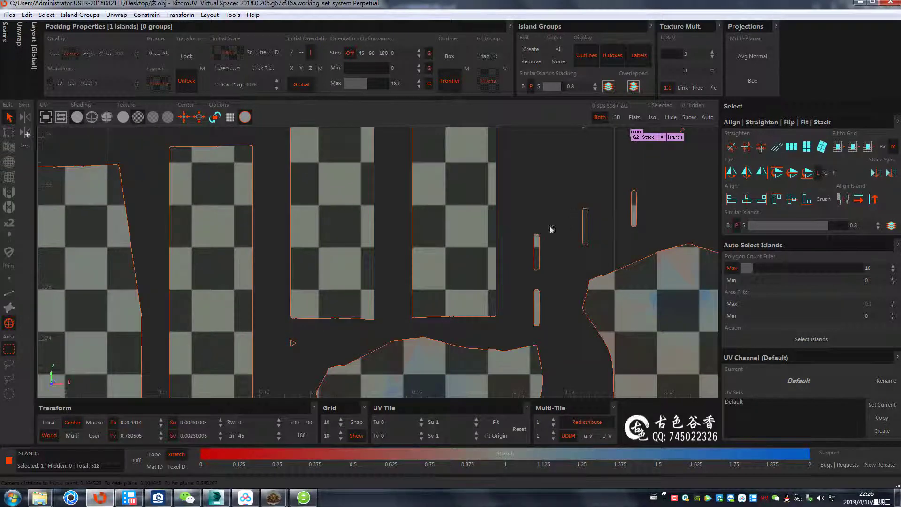
{"action": "scroll", "coordinate": [514, 220], "scroll_direction": "down", "scroll_amount": 1}
{"action": "scroll", "coordinate": [586, 234], "scroll_direction": "down", "scroll_amount": 1}
{"action": "scroll", "coordinate": [609, 239], "scroll_direction": "down", "scroll_amount": 1}
{"action": "key", "text": "f"}
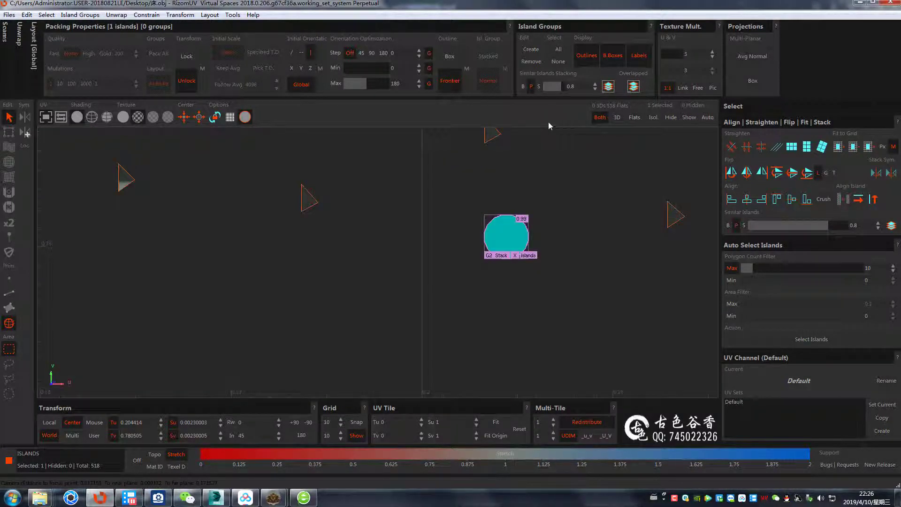
{"action": "left_click", "coordinate": [570, 86]}
{"action": "type", "text": "0.0"}
{"action": "key", "text": "Return"}
{"action": "left_click", "coordinate": [550, 234]}
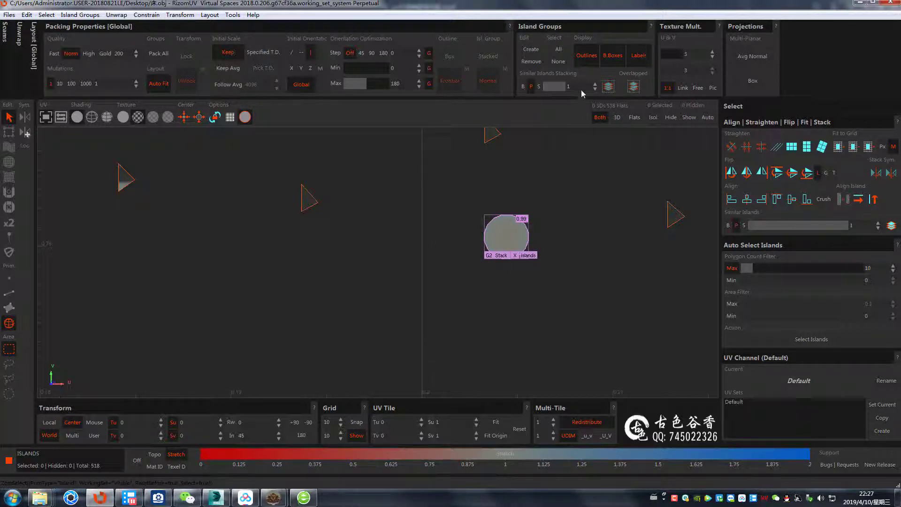
{"action": "double_click", "coordinate": [568, 87]}
{"action": "type", "text": "0"}
{"action": "key", "text": "Return"}
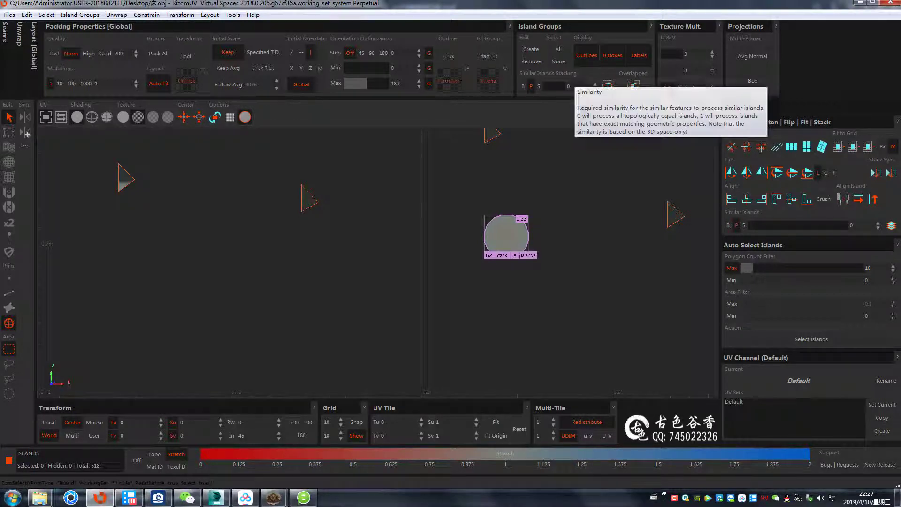
{"action": "left_click", "coordinate": [565, 90]}
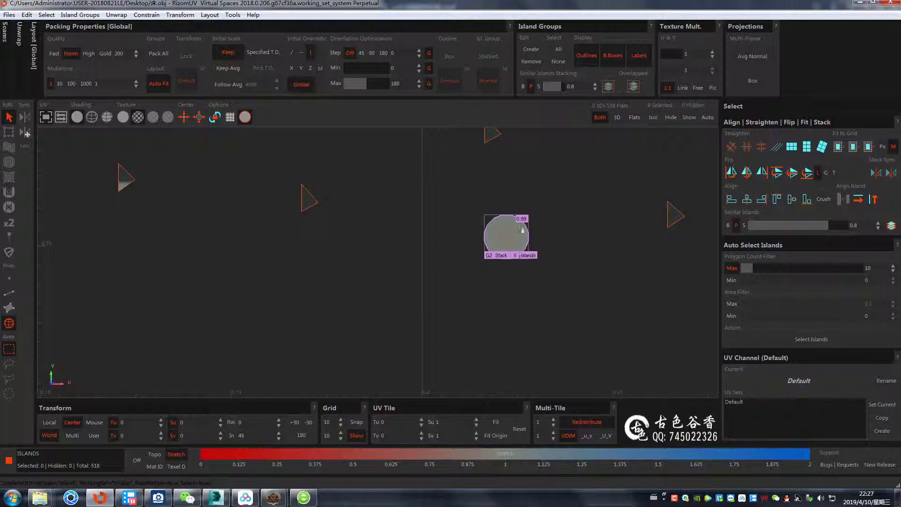
{"action": "key", "text": "f"}
{"action": "middle_click_drag", "start_coordinate": [458, 250], "coordinate": [528, 226]}
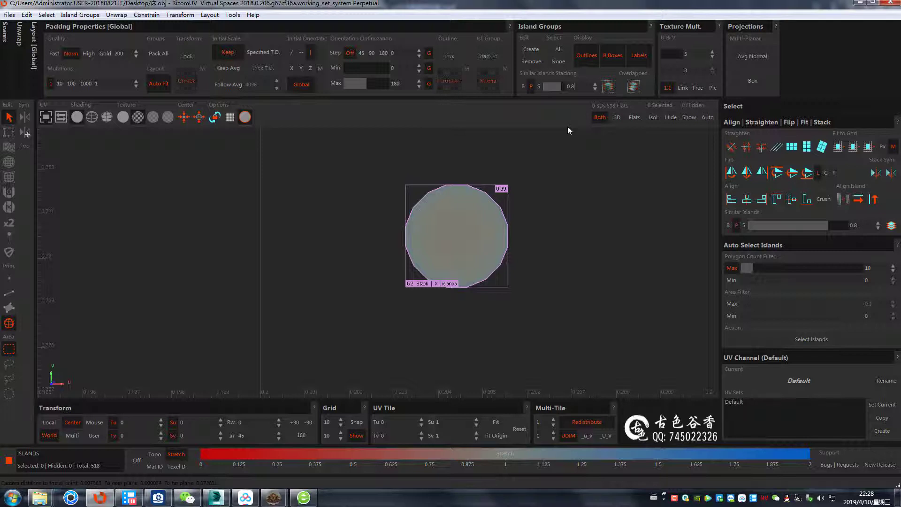
Change the Similar Islands similarity threshold from 0.8 to 0.5
{"action": "key", "text": "Return"}
{"action": "scroll", "coordinate": [575, 86], "scroll_direction": "up", "scroll_amount": 1}
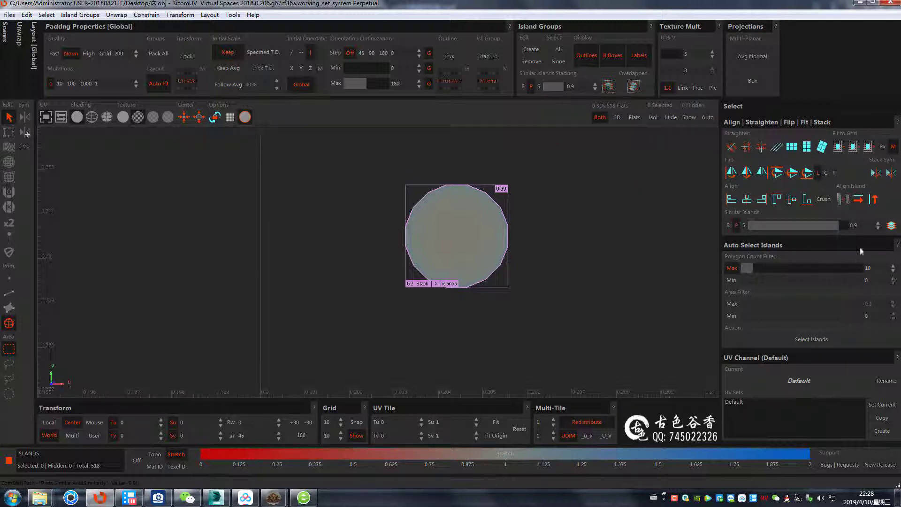
{"action": "left_click", "coordinate": [859, 226]}
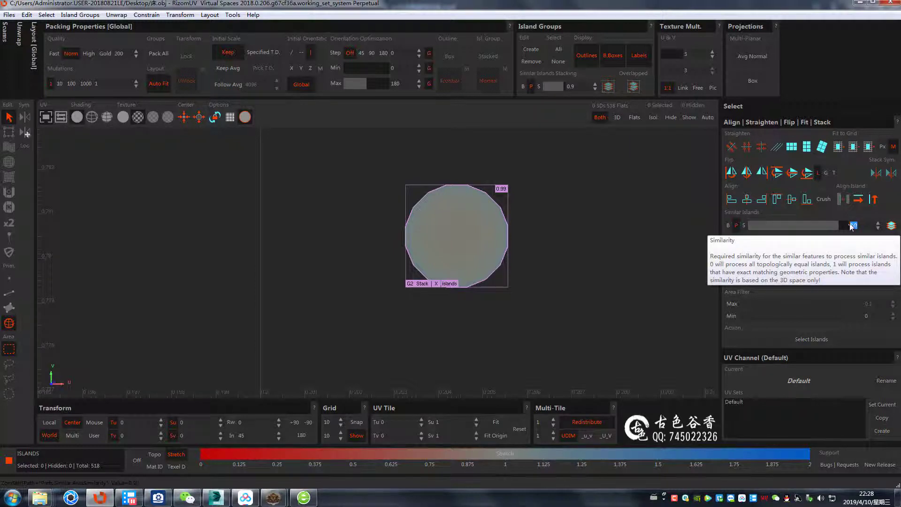
{"action": "key", "text": "Return"}
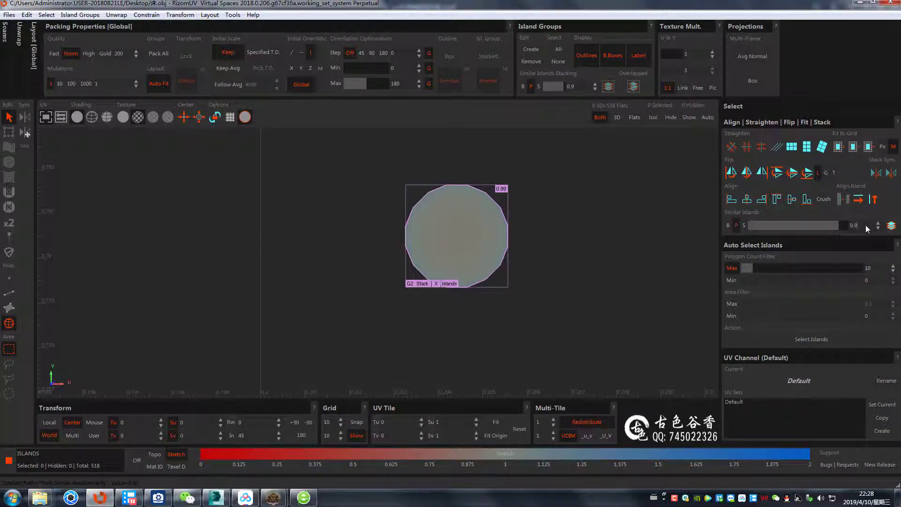
{"action": "key", "text": "BackSpace"}
{"action": "type", "text": "5"}
{"action": "key", "text": "Return"}
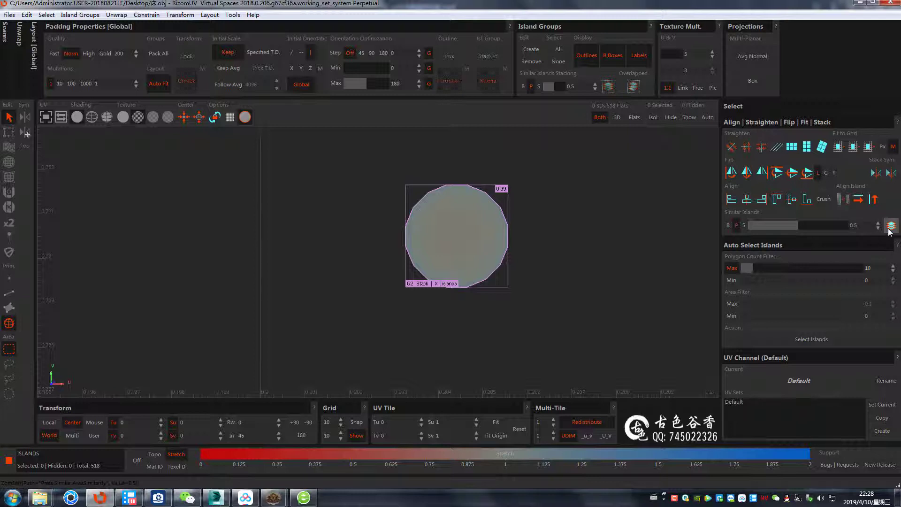
Pick a triangle island, then deselect it and repack the layout
{"action": "left_click", "coordinate": [643, 250]}
{"action": "scroll", "coordinate": [555, 262], "scroll_direction": "down", "scroll_amount": 5}
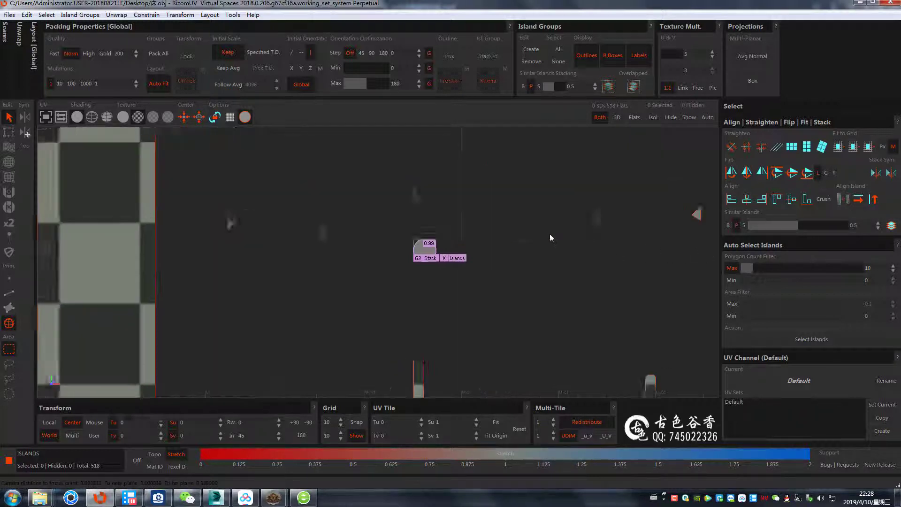
{"action": "left_click", "coordinate": [440, 253]}
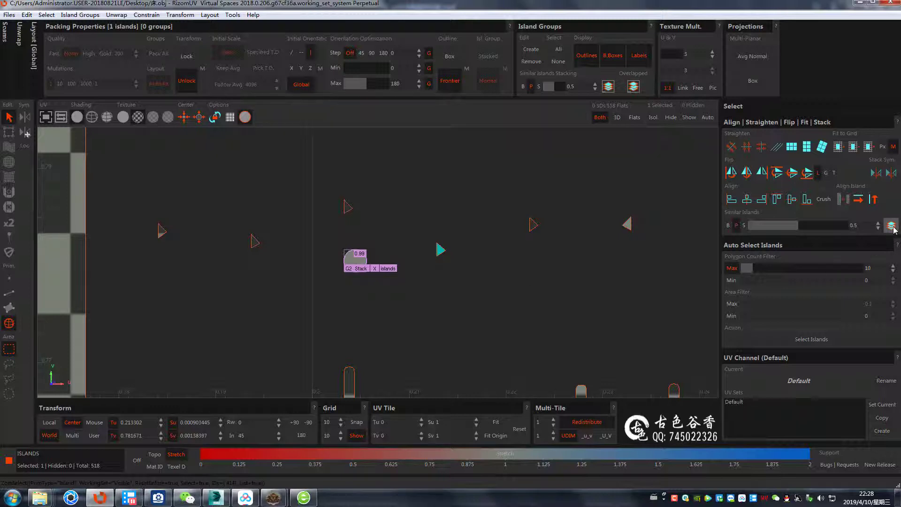
{"action": "scroll", "coordinate": [522, 308], "scroll_direction": "down", "scroll_amount": 5}
{"action": "scroll", "coordinate": [500, 237], "scroll_direction": "up", "scroll_amount": 2}
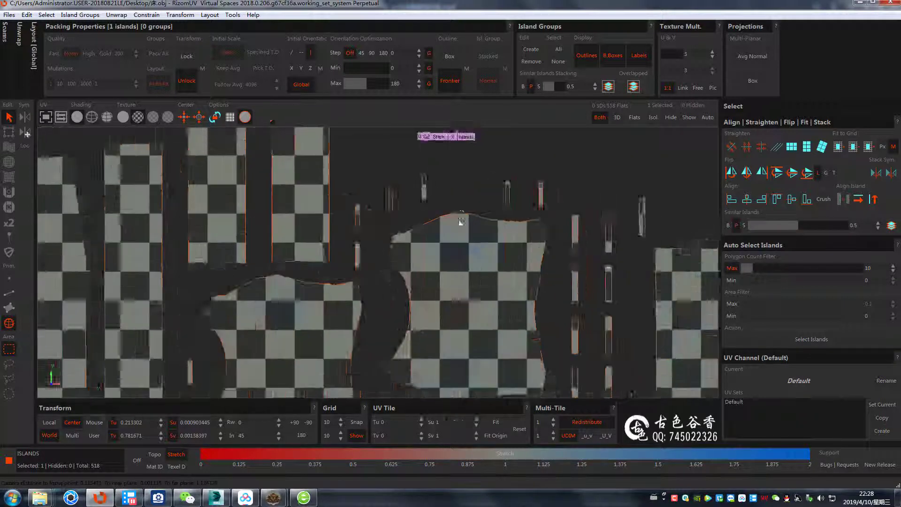
{"action": "scroll", "coordinate": [461, 221], "scroll_direction": "down", "scroll_amount": 3}
{"action": "scroll", "coordinate": [491, 323], "scroll_direction": "up", "scroll_amount": 2}
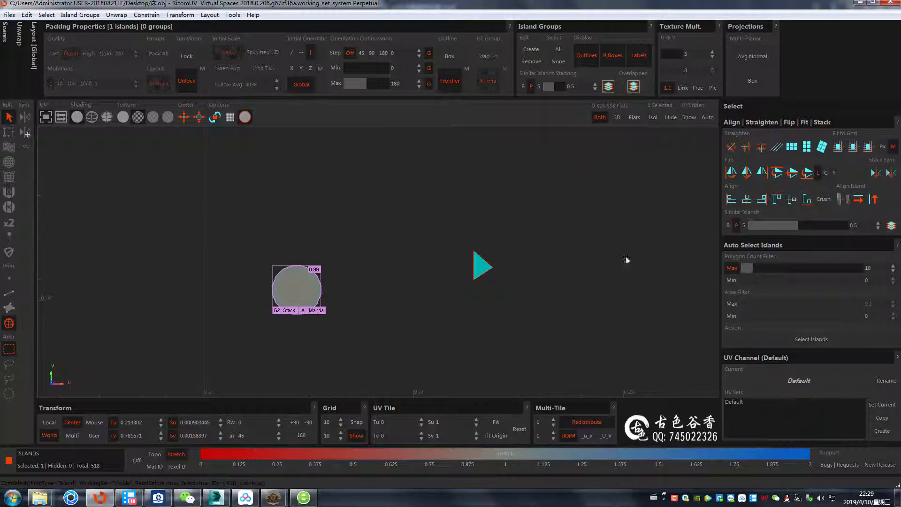
{"action": "left_click", "coordinate": [534, 289]}
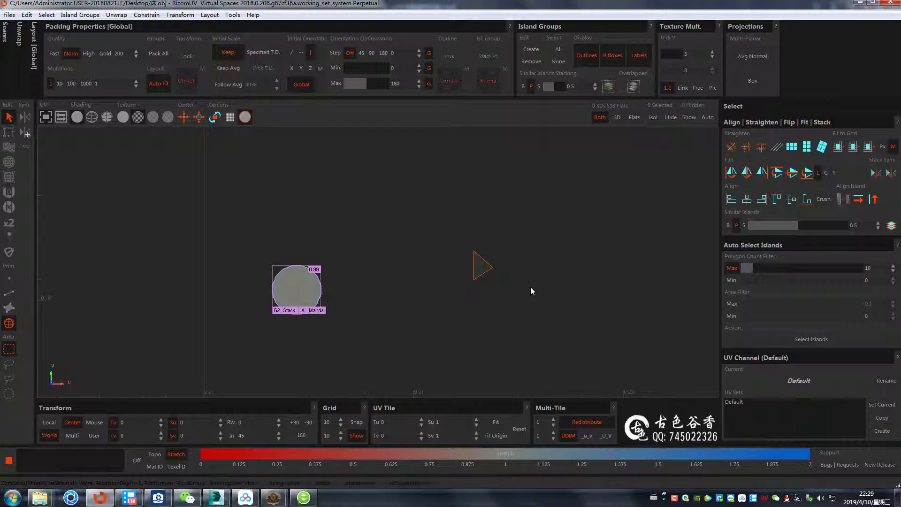
{"action": "key", "text": "p"}
{"action": "scroll", "coordinate": [374, 217], "scroll_direction": "up", "scroll_amount": 2}
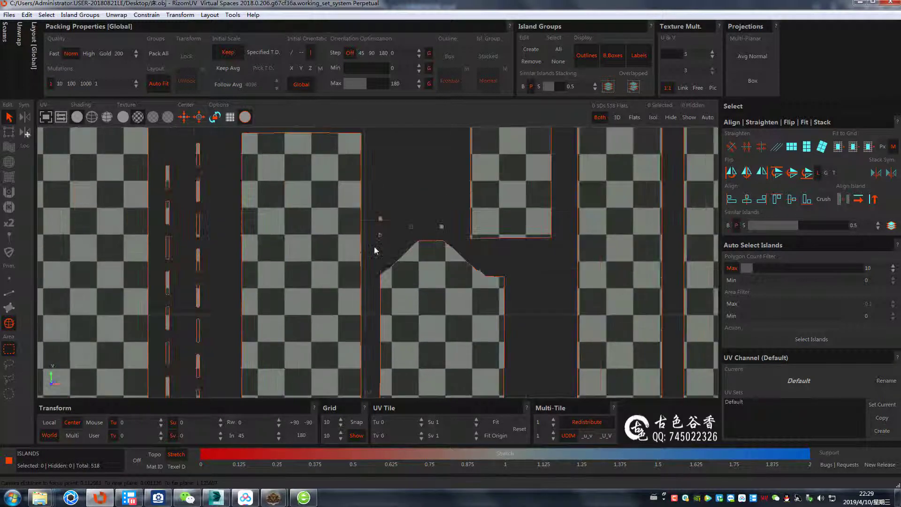
{"action": "scroll", "coordinate": [374, 218], "scroll_direction": "up", "scroll_amount": 4}
Select one small triangle island and stack its similar triangles onto it
{"action": "left_click", "coordinate": [398, 298]}
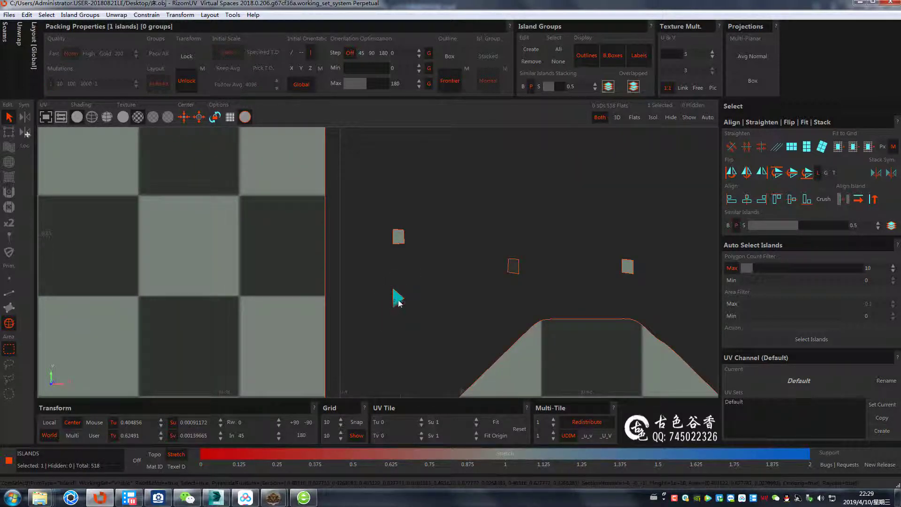
{"action": "scroll", "coordinate": [398, 298], "scroll_direction": "down", "scroll_amount": 5}
{"action": "scroll", "coordinate": [465, 225], "scroll_direction": "up", "scroll_amount": 3}
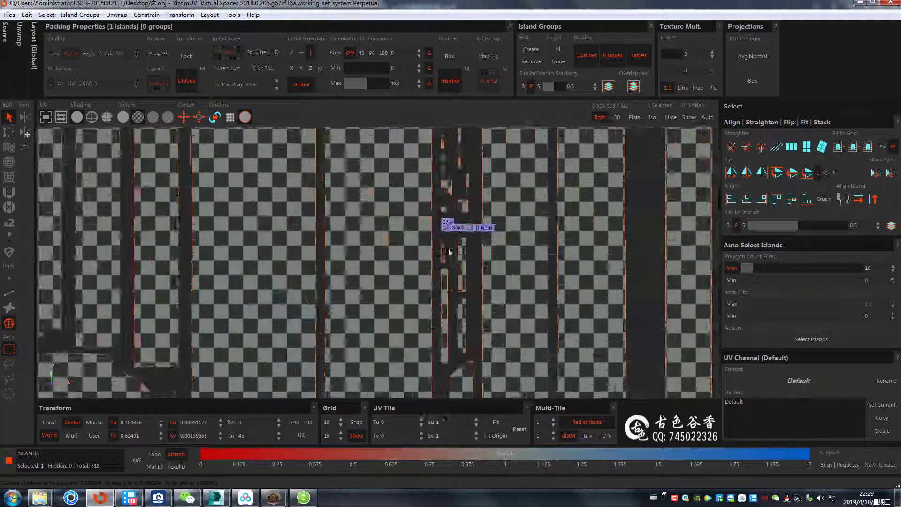
{"action": "scroll", "coordinate": [448, 291], "scroll_direction": "up", "scroll_amount": 2}
{"action": "scroll", "coordinate": [448, 291], "scroll_direction": "up", "scroll_amount": 2}
{"action": "scroll", "coordinate": [428, 227], "scroll_direction": "up", "scroll_amount": 2}
{"action": "scroll", "coordinate": [436, 276], "scroll_direction": "up", "scroll_amount": 2}
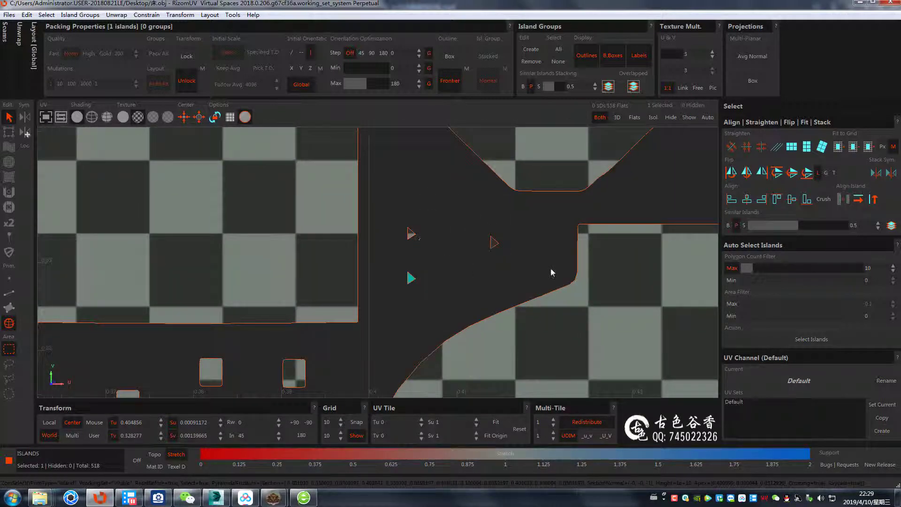
{"action": "left_click", "coordinate": [519, 239], "text": "shift"}
{"action": "key", "text": "ctrl+z"}
{"action": "left_click", "coordinate": [891, 226]}
{"action": "scroll", "coordinate": [452, 297], "scroll_direction": "down", "scroll_amount": 4}
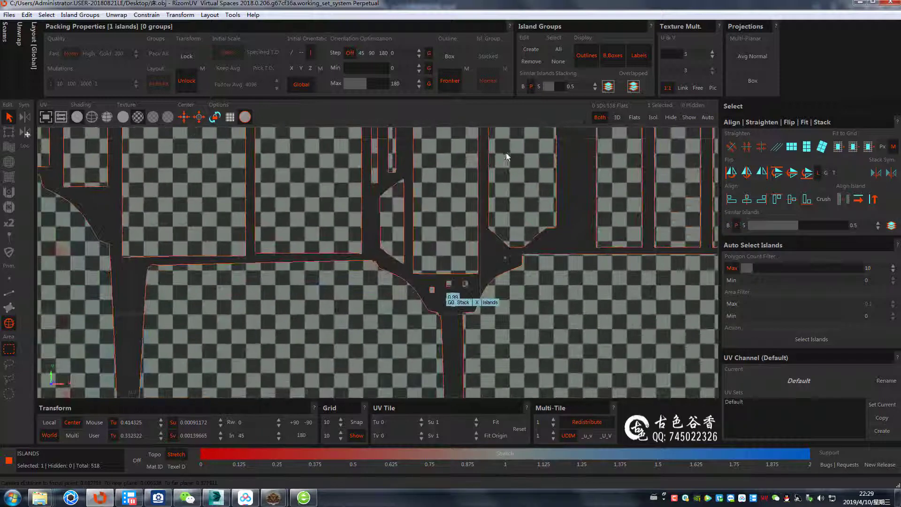
{"action": "scroll", "coordinate": [488, 249], "scroll_direction": "up", "scroll_amount": 2}
{"action": "scroll", "coordinate": [488, 228], "scroll_direction": "up", "scroll_amount": 1}
{"action": "scroll", "coordinate": [510, 272], "scroll_direction": "up", "scroll_amount": 3}
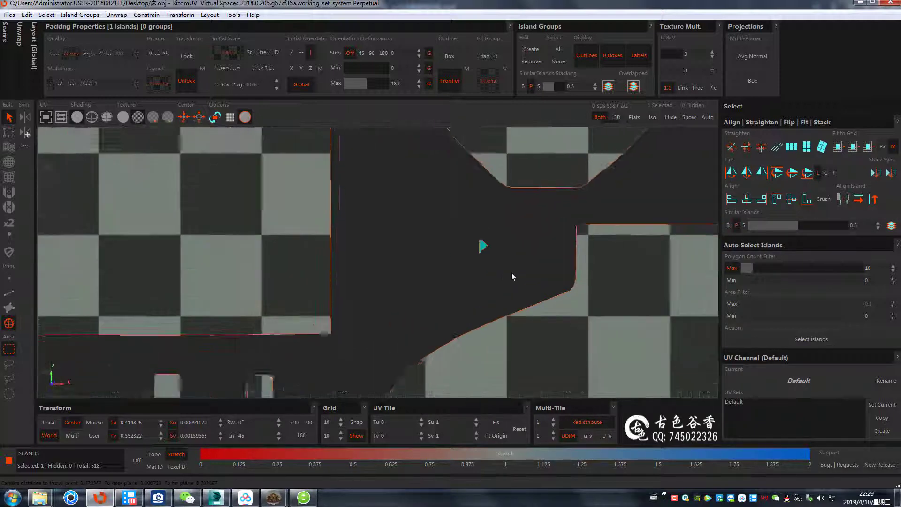
{"action": "scroll", "coordinate": [543, 230], "scroll_direction": "up", "scroll_amount": 2}
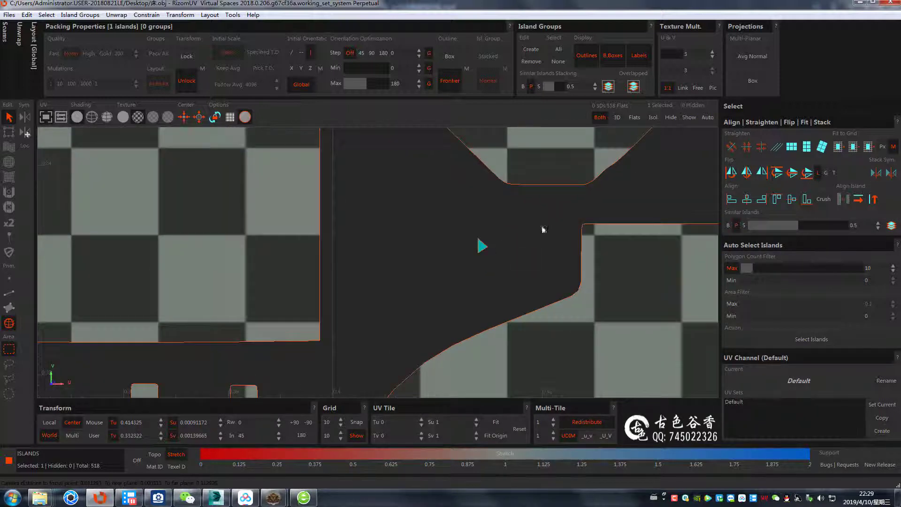
Make the stacked triangles overlapped island group G3 at 0.65 similarity
{"action": "left_click", "coordinate": [633, 86]}
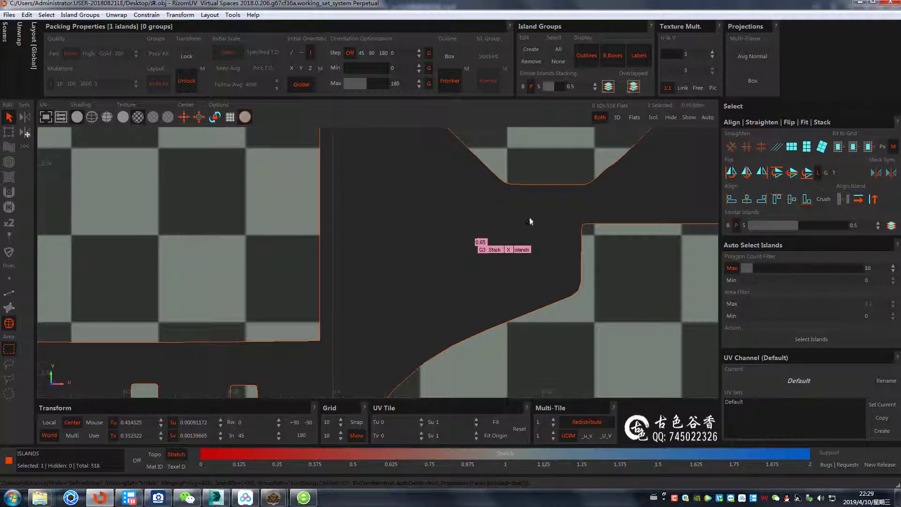
{"action": "scroll", "coordinate": [480, 271], "scroll_direction": "up", "scroll_amount": 2}
{"action": "scroll", "coordinate": [481, 238], "scroll_direction": "up", "scroll_amount": 2}
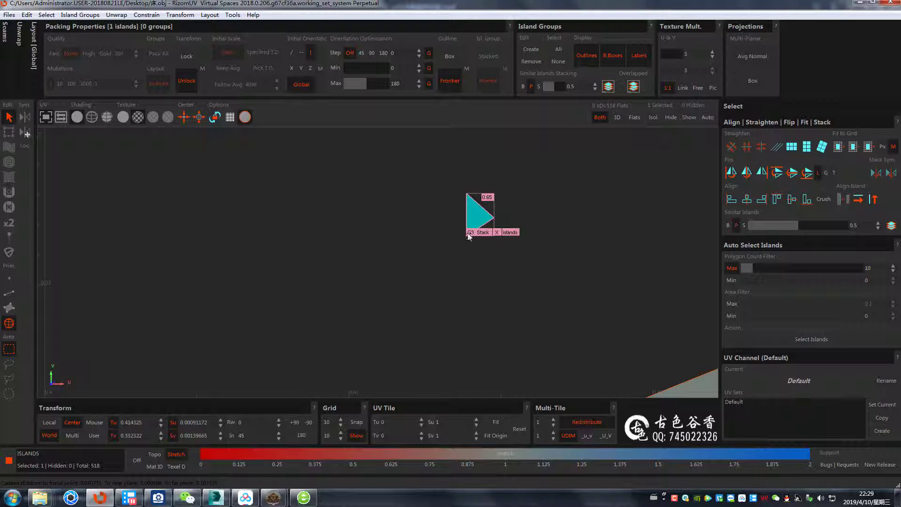
{"action": "scroll", "coordinate": [539, 282], "scroll_direction": "up", "scroll_amount": 2}
{"action": "scroll", "coordinate": [478, 291], "scroll_direction": "up", "scroll_amount": 2}
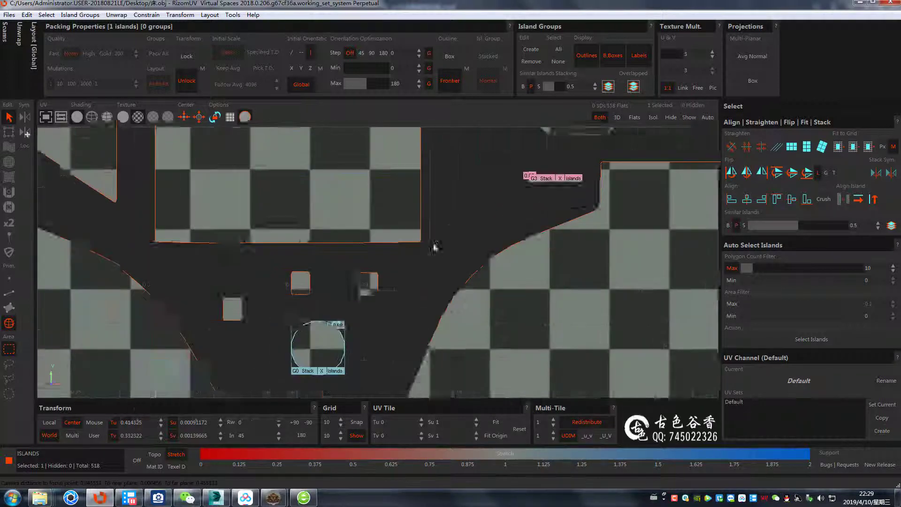
{"action": "scroll", "coordinate": [434, 245], "scroll_direction": "up", "scroll_amount": 3}
{"action": "scroll", "coordinate": [449, 239], "scroll_direction": "down", "scroll_amount": 2}
{"action": "scroll", "coordinate": [395, 301], "scroll_direction": "up", "scroll_amount": 3}
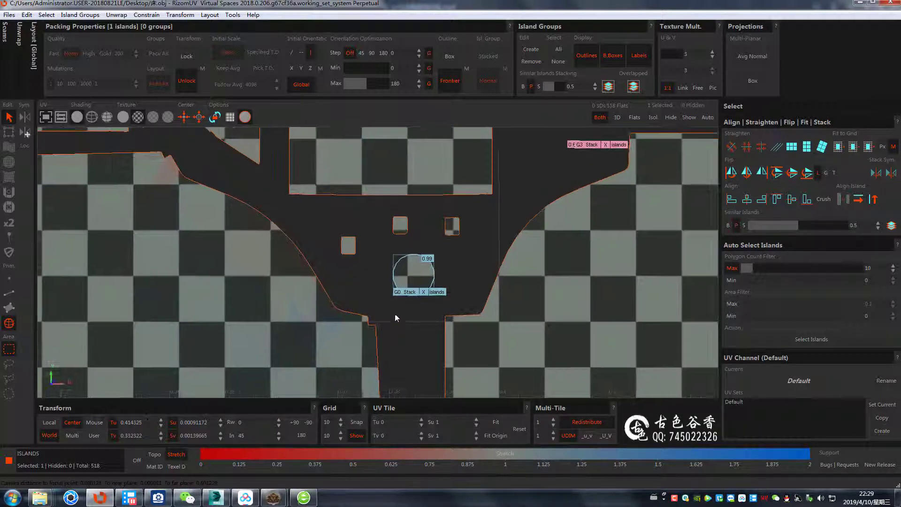
Zoom in and out over the checkered islands, including the round one, then frame the full UV tile
{"action": "scroll", "coordinate": [422, 262], "scroll_direction": "down", "scroll_amount": 5}
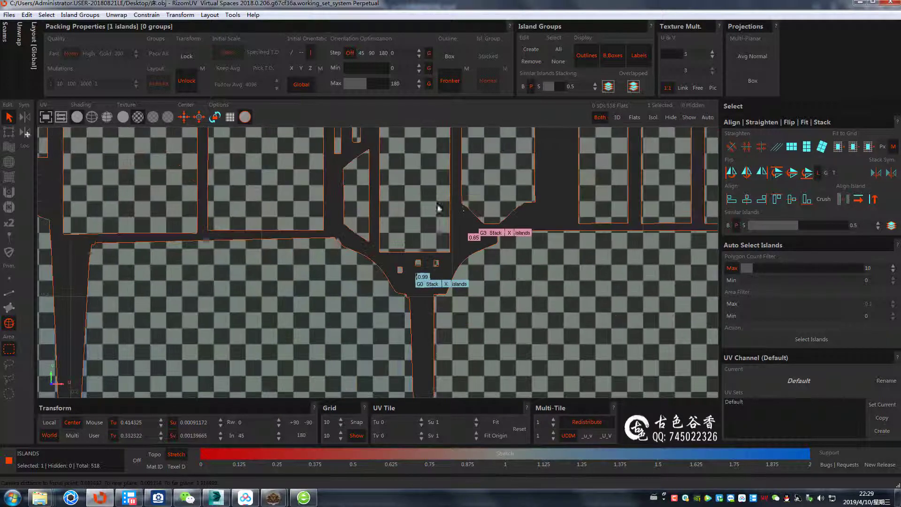
{"action": "scroll", "coordinate": [469, 272], "scroll_direction": "up", "scroll_amount": 3}
{"action": "scroll", "coordinate": [372, 262], "scroll_direction": "up", "scroll_amount": 4}
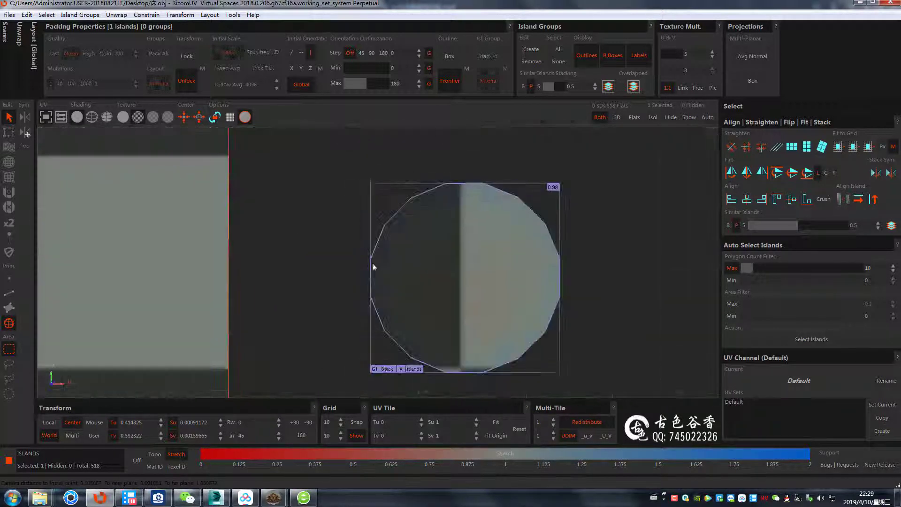
{"action": "scroll", "coordinate": [407, 308], "scroll_direction": "up", "scroll_amount": 1}
{"action": "scroll", "coordinate": [438, 246], "scroll_direction": "down", "scroll_amount": 2}
{"action": "scroll", "coordinate": [437, 246], "scroll_direction": "down", "scroll_amount": 2}
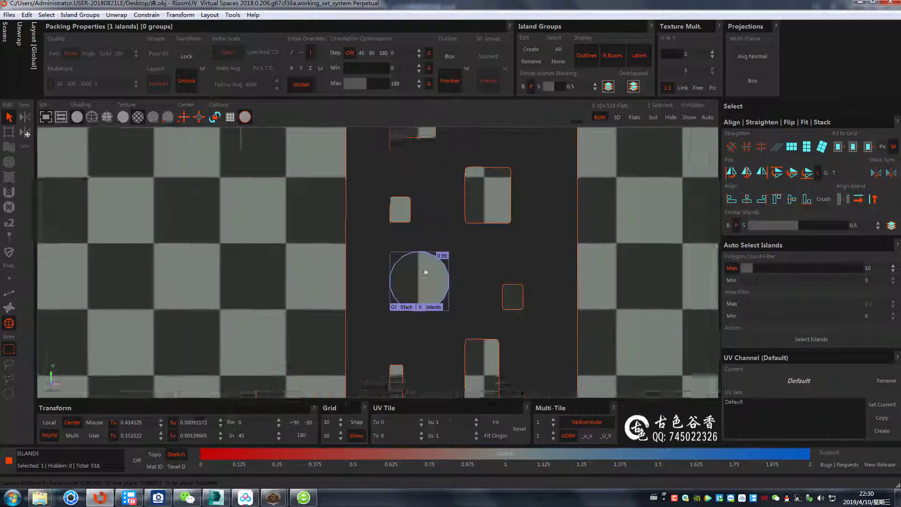
{"action": "scroll", "coordinate": [479, 302], "scroll_direction": "up", "scroll_amount": 2}
{"action": "scroll", "coordinate": [380, 231], "scroll_direction": "up", "scroll_amount": 1}
{"action": "scroll", "coordinate": [524, 214], "scroll_direction": "down", "scroll_amount": 2}
{"action": "scroll", "coordinate": [524, 215], "scroll_direction": "up", "scroll_amount": 1}
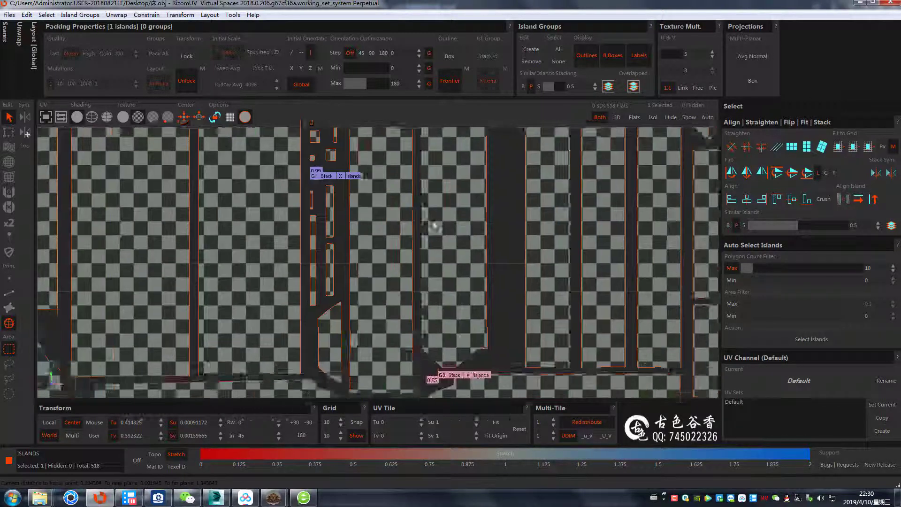
{"action": "scroll", "coordinate": [329, 282], "scroll_direction": "down", "scroll_amount": 2}
{"action": "scroll", "coordinate": [250, 344], "scroll_direction": "up", "scroll_amount": 3}
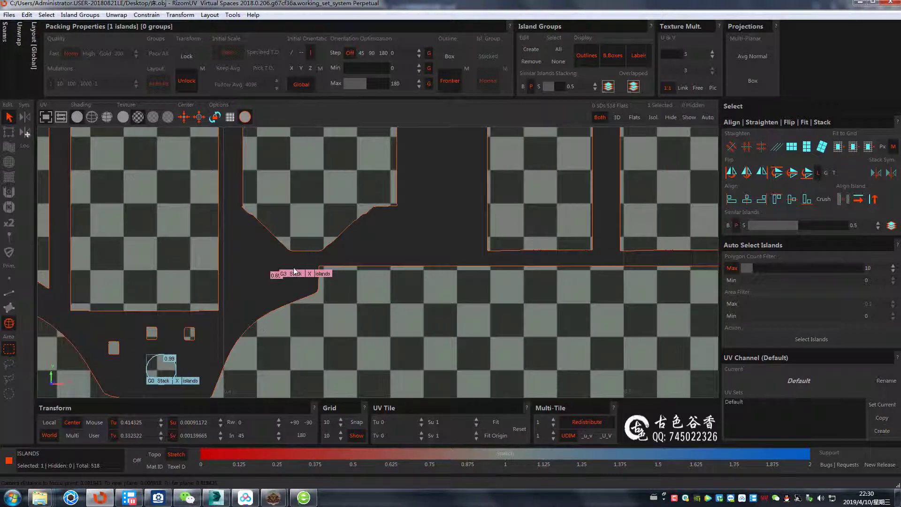
{"action": "scroll", "coordinate": [283, 293], "scroll_direction": "up", "scroll_amount": 1}
{"action": "scroll", "coordinate": [278, 289], "scroll_direction": "down", "scroll_amount": 1}
{"action": "scroll", "coordinate": [277, 205], "scroll_direction": "down", "scroll_amount": 2}
{"action": "scroll", "coordinate": [277, 205], "scroll_direction": "down", "scroll_amount": 3}
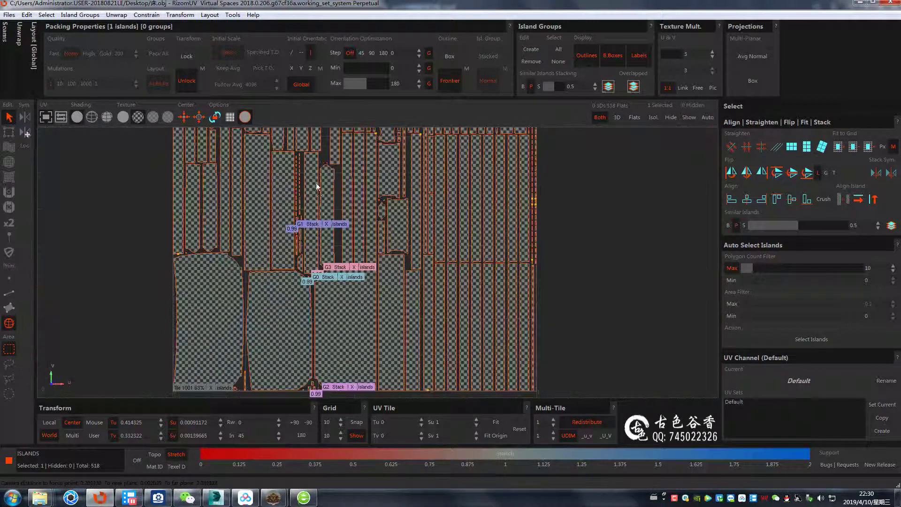
{"action": "scroll", "coordinate": [370, 286], "scroll_direction": "up", "scroll_amount": 2}
{"action": "scroll", "coordinate": [396, 267], "scroll_direction": "up", "scroll_amount": 1}
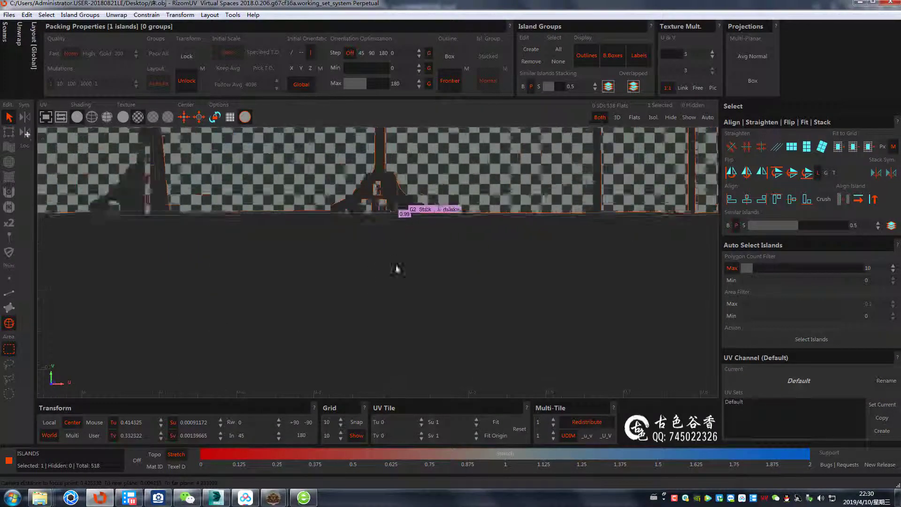
{"action": "scroll", "coordinate": [431, 258], "scroll_direction": "up", "scroll_amount": 1}
{"action": "scroll", "coordinate": [451, 260], "scroll_direction": "up", "scroll_amount": 1}
{"action": "scroll", "coordinate": [465, 262], "scroll_direction": "up", "scroll_amount": 1}
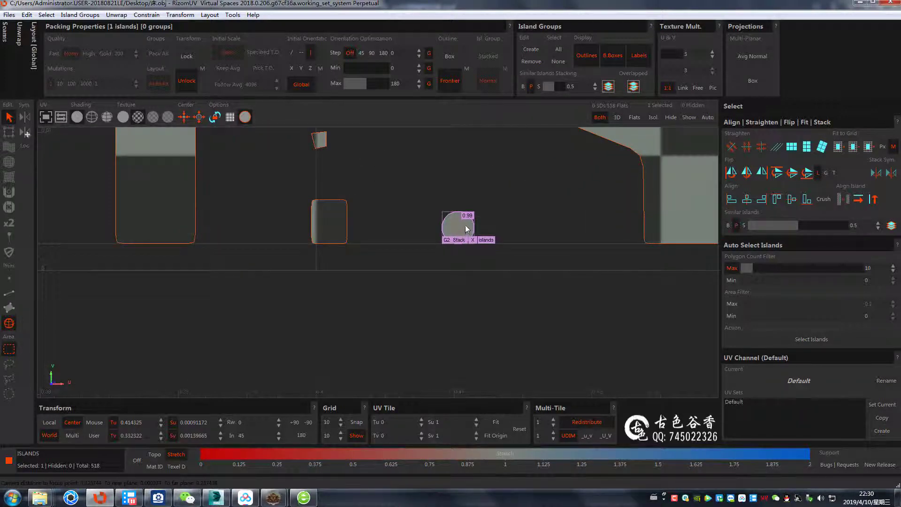
{"action": "scroll", "coordinate": [460, 244], "scroll_direction": "up", "scroll_amount": 1}
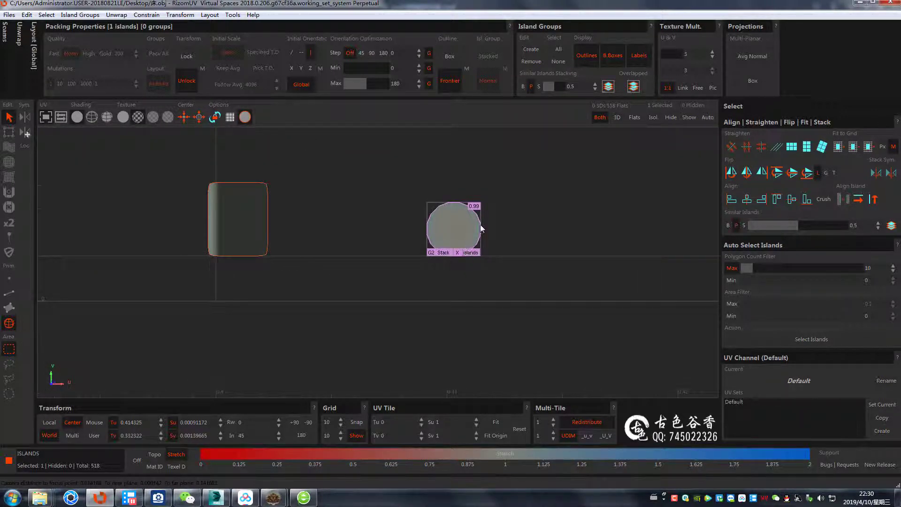
{"action": "key", "text": "f"}
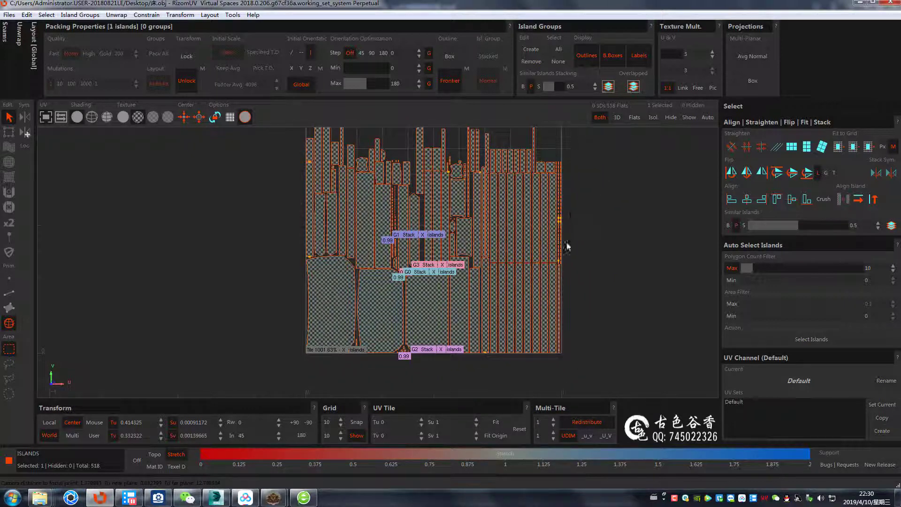
Select all four island groups G0–G3 and zoom over the packed tile, including the G2 stack
{"action": "left_click", "coordinate": [560, 48]}
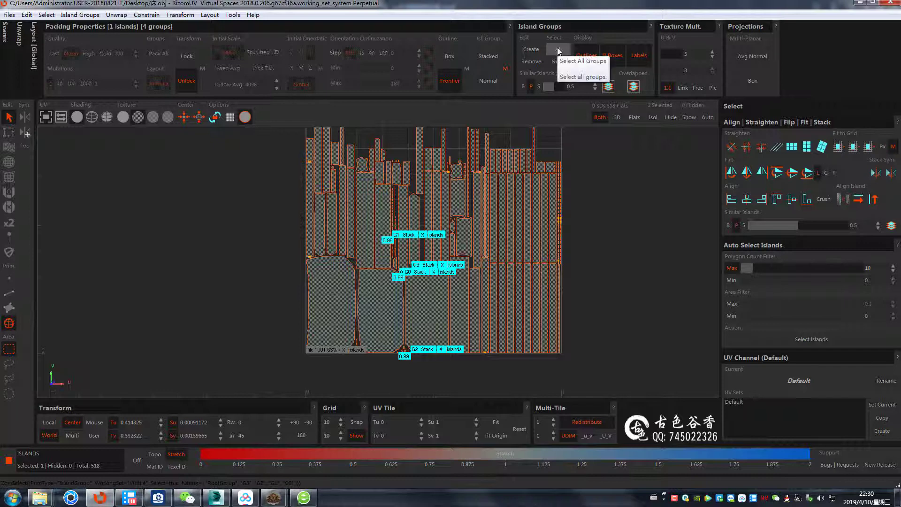
{"action": "scroll", "coordinate": [416, 321], "scroll_direction": "up", "scroll_amount": 1}
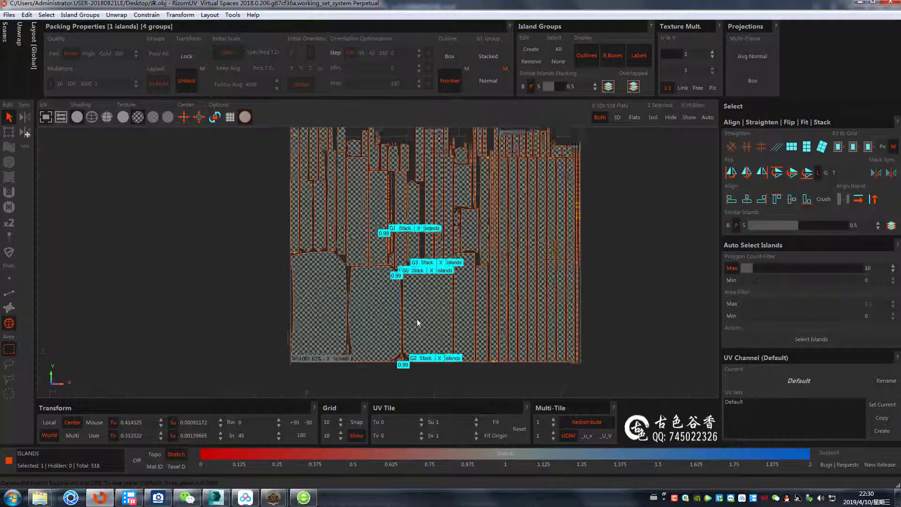
{"action": "scroll", "coordinate": [416, 309], "scroll_direction": "up", "scroll_amount": 3}
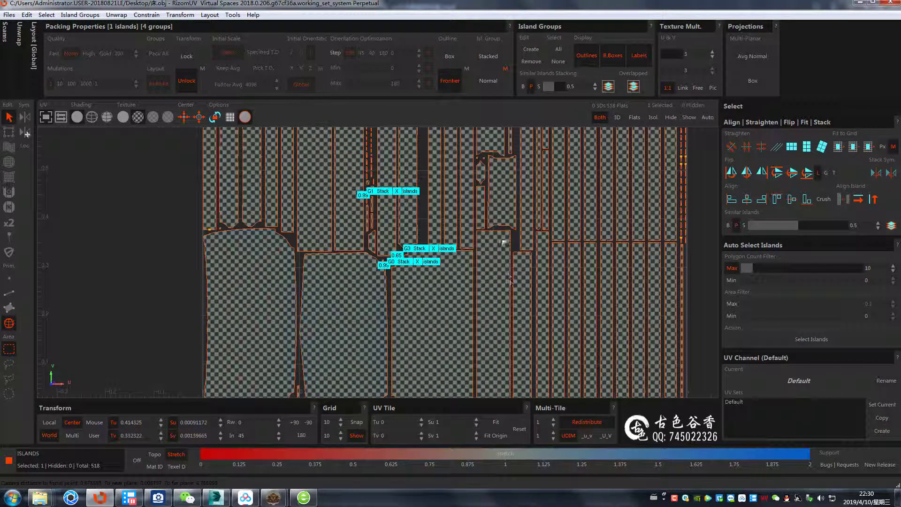
{"action": "scroll", "coordinate": [502, 238], "scroll_direction": "down", "scroll_amount": 3}
{"action": "scroll", "coordinate": [508, 249], "scroll_direction": "down", "scroll_amount": 1}
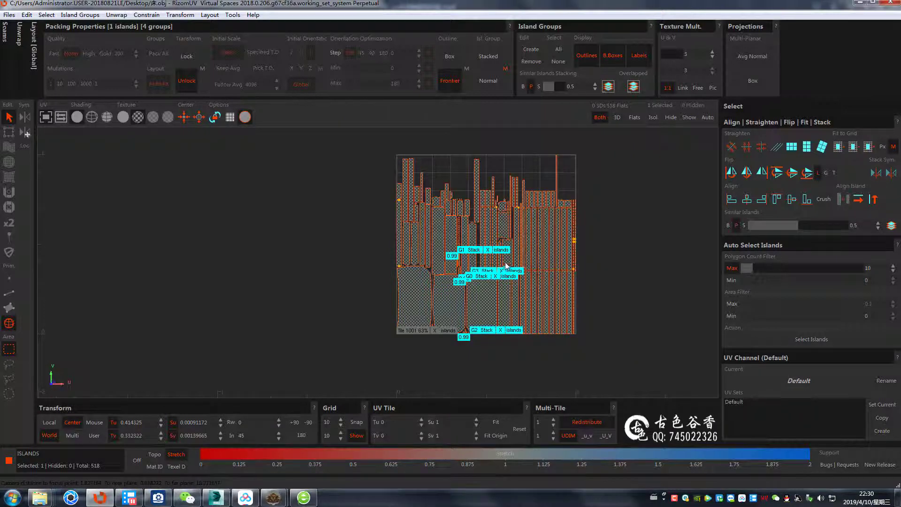
{"action": "scroll", "coordinate": [507, 266], "scroll_direction": "up", "scroll_amount": 1}
{"action": "scroll", "coordinate": [558, 208], "scroll_direction": "up", "scroll_amount": 1}
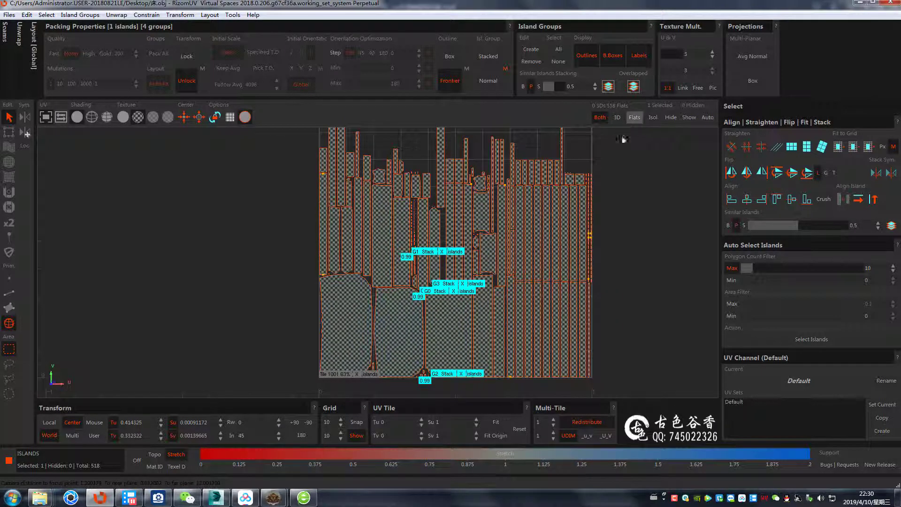
{"action": "middle_click_drag", "start_coordinate": [526, 249], "coordinate": [496, 232]}
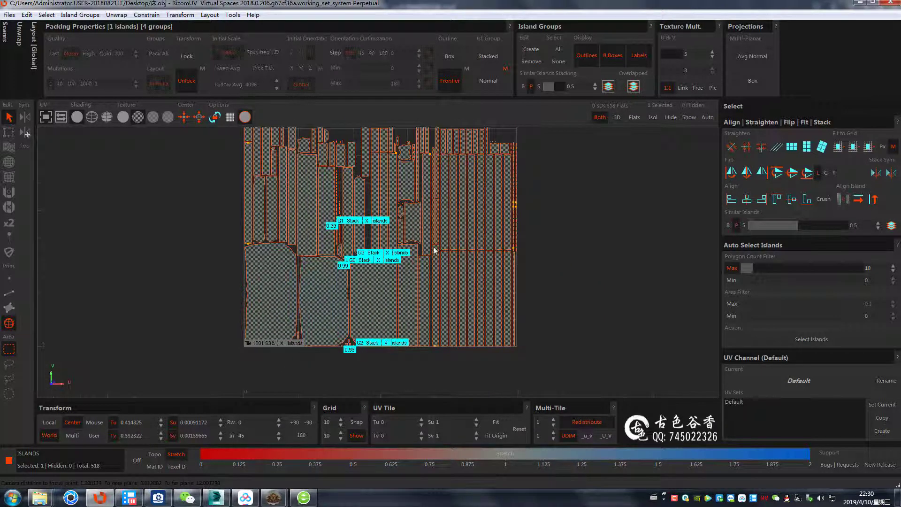
{"action": "scroll", "coordinate": [433, 251], "scroll_direction": "up", "scroll_amount": 3}
{"action": "middle_click_drag", "start_coordinate": [338, 328], "coordinate": [326, 257]}
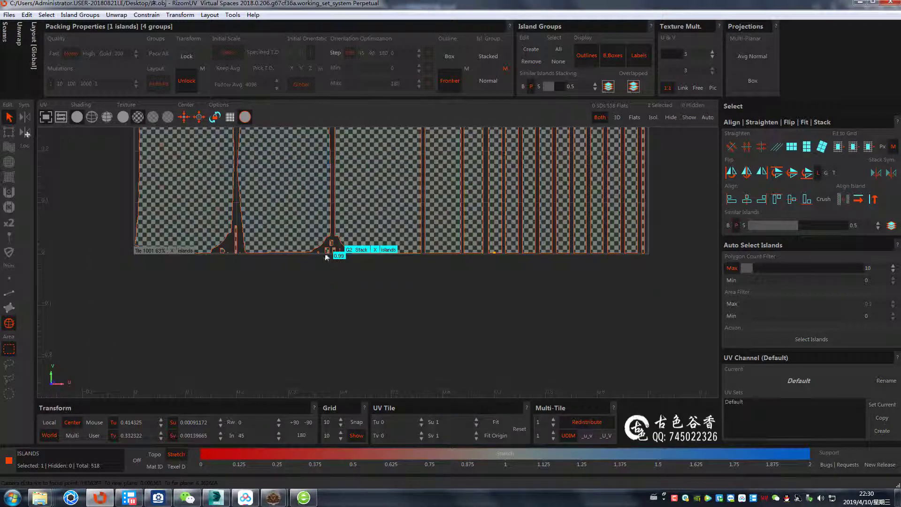
{"action": "scroll", "coordinate": [327, 257], "scroll_direction": "up", "scroll_amount": 3}
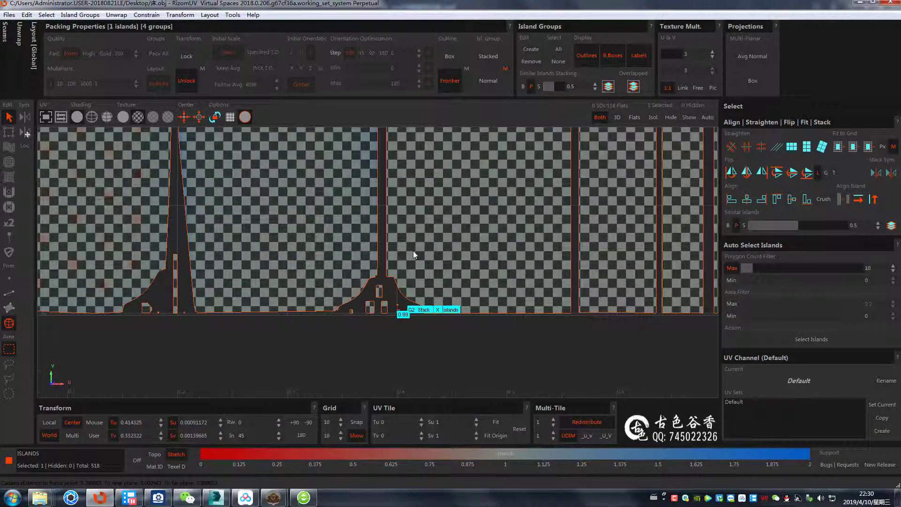
{"action": "scroll", "coordinate": [412, 254], "scroll_direction": "down", "scroll_amount": 1}
{"action": "scroll", "coordinate": [429, 212], "scroll_direction": "up", "scroll_amount": 2}
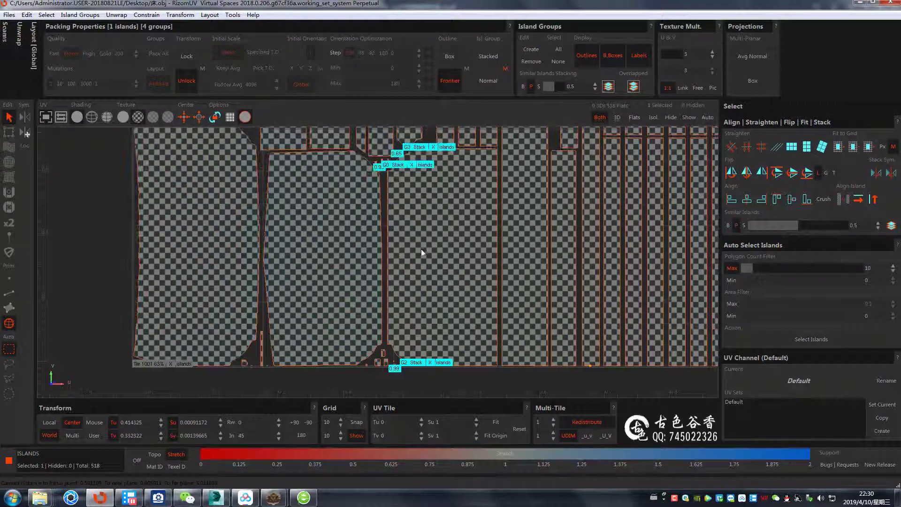
Pan and zoom over the tall stacked islands to review the packed layout
{"action": "middle_click_drag", "start_coordinate": [416, 294], "coordinate": [415, 277]}
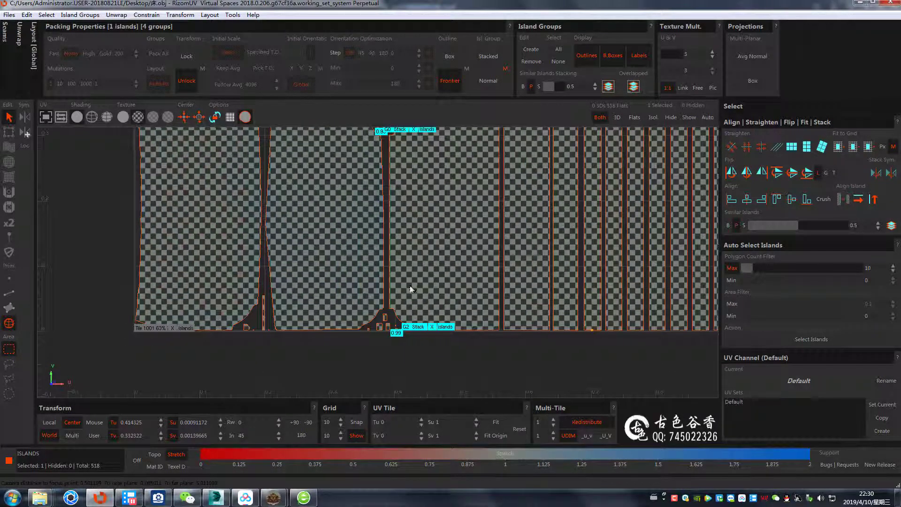
{"action": "scroll", "coordinate": [393, 376], "scroll_direction": "up", "scroll_amount": 2}
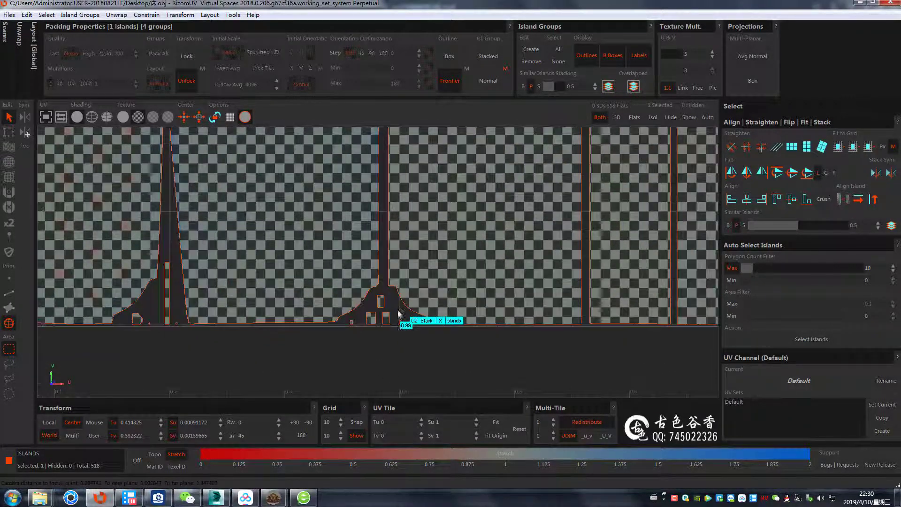
{"action": "scroll", "coordinate": [397, 311], "scroll_direction": "up", "scroll_amount": 3}
{"action": "scroll", "coordinate": [454, 327], "scroll_direction": "down", "scroll_amount": 3}
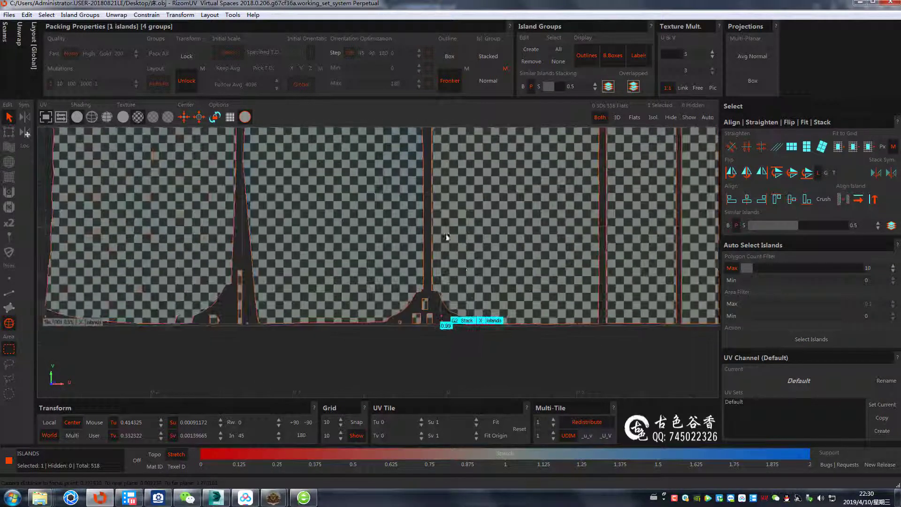
{"action": "scroll", "coordinate": [489, 266], "scroll_direction": "up", "scroll_amount": 1}
{"action": "scroll", "coordinate": [456, 297], "scroll_direction": "down", "scroll_amount": 1}
{"action": "scroll", "coordinate": [475, 296], "scroll_direction": "down", "scroll_amount": 1}
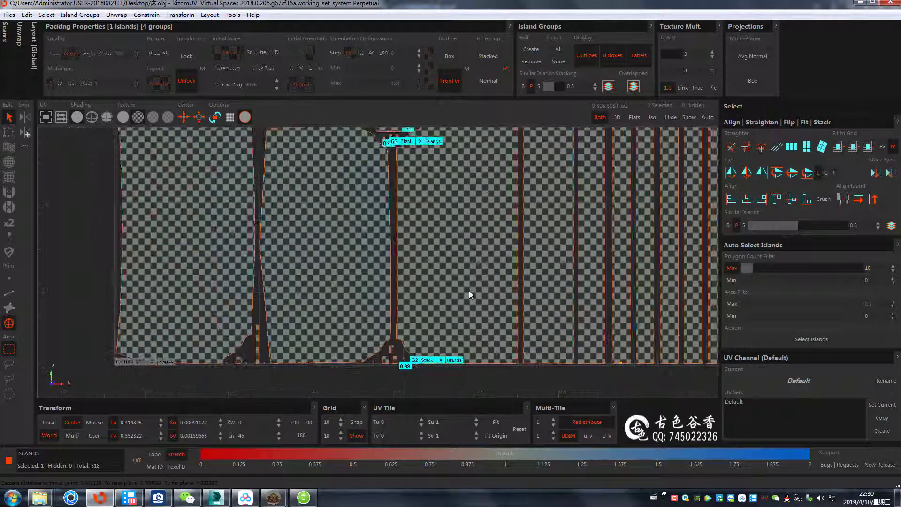
{"action": "scroll", "coordinate": [417, 357], "scroll_direction": "up", "scroll_amount": 2}
{"action": "scroll", "coordinate": [418, 358], "scroll_direction": "up", "scroll_amount": 1}
{"action": "scroll", "coordinate": [417, 362], "scroll_direction": "up", "scroll_amount": 2}
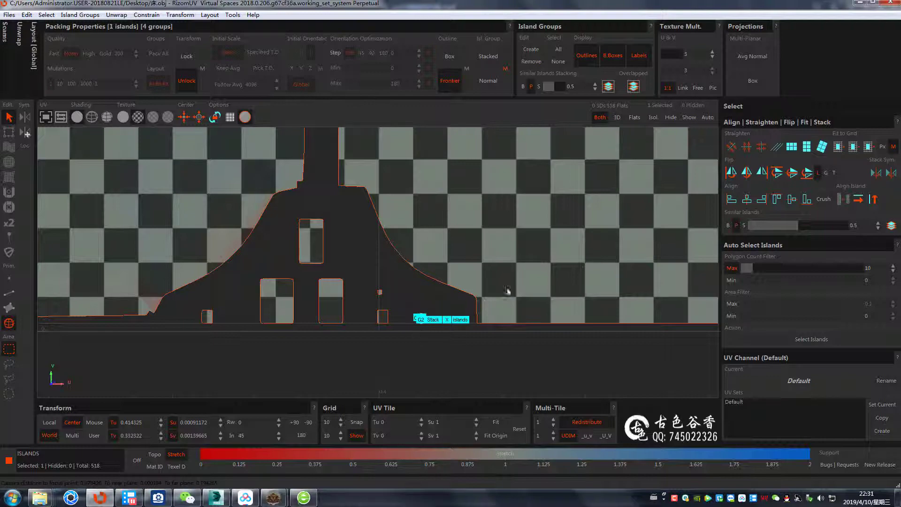
{"action": "scroll", "coordinate": [507, 290], "scroll_direction": "down", "scroll_amount": 2}
{"action": "scroll", "coordinate": [525, 272], "scroll_direction": "down", "scroll_amount": 2}
{"action": "scroll", "coordinate": [544, 244], "scroll_direction": "down", "scroll_amount": 2}
{"action": "scroll", "coordinate": [562, 219], "scroll_direction": "down", "scroll_amount": 2}
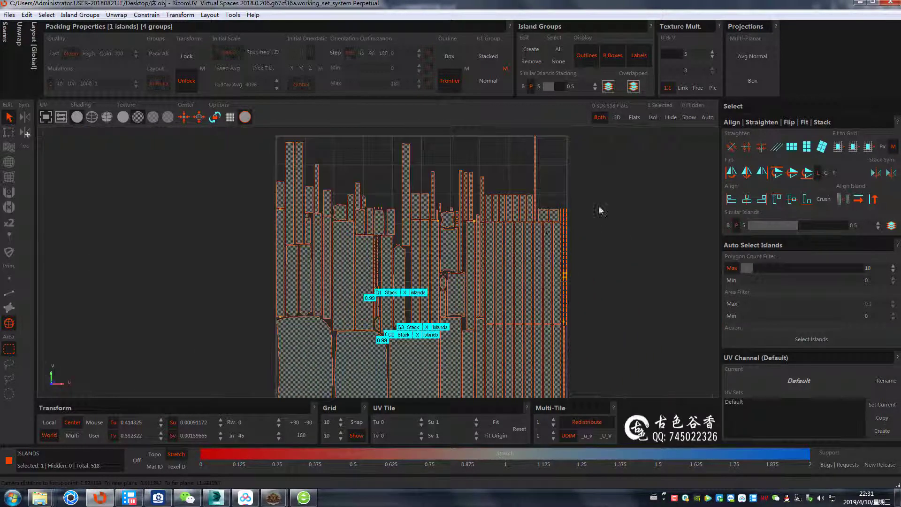
{"action": "scroll", "coordinate": [598, 207], "scroll_direction": "up", "scroll_amount": 1}
{"action": "scroll", "coordinate": [596, 230], "scroll_direction": "up", "scroll_amount": 1}
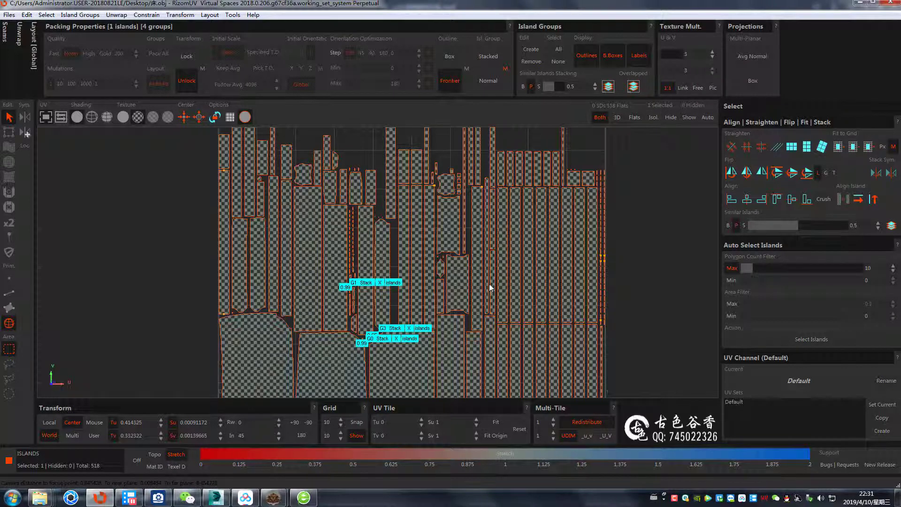
{"action": "middle_click_drag", "start_coordinate": [490, 287], "coordinate": [498, 261]}
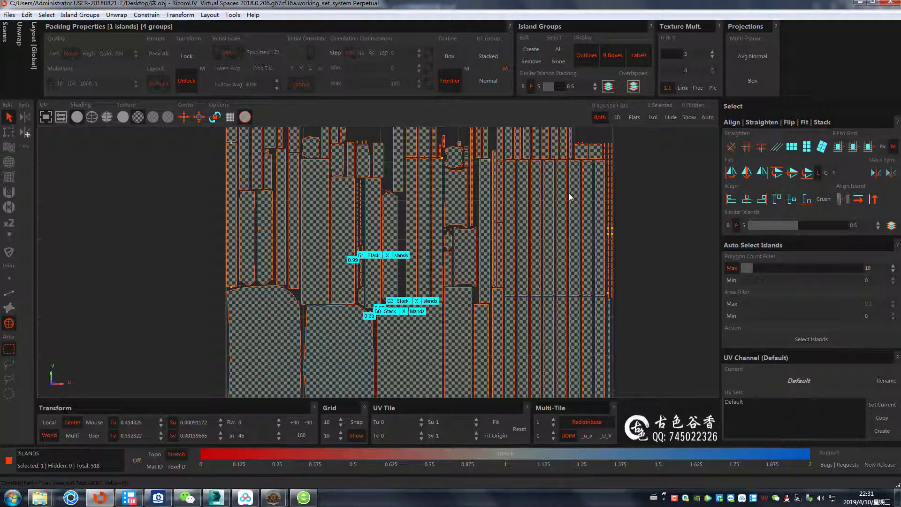
{"action": "scroll", "coordinate": [584, 174], "scroll_direction": "up", "scroll_amount": 2}
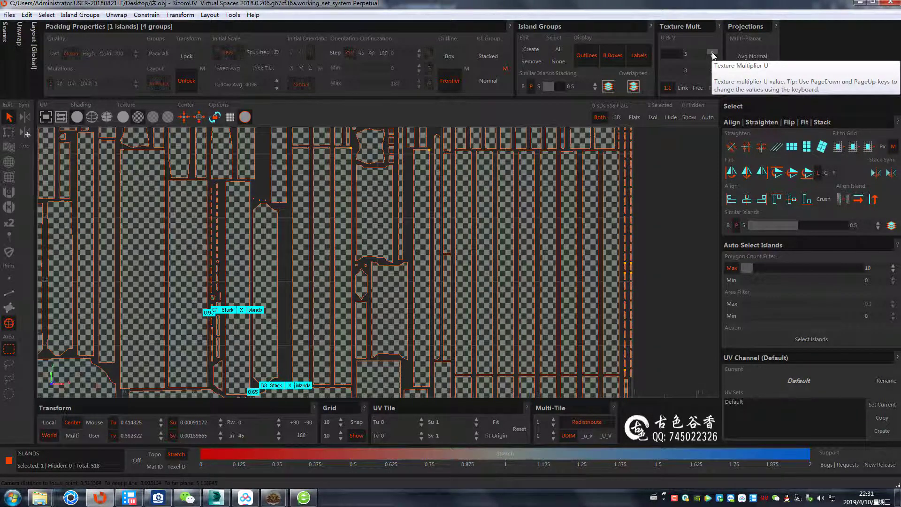
Try checker texture multipliers 4, 5, 4 and 0, then settle on 1 and zoom in
{"action": "left_click", "coordinate": [712, 53]}
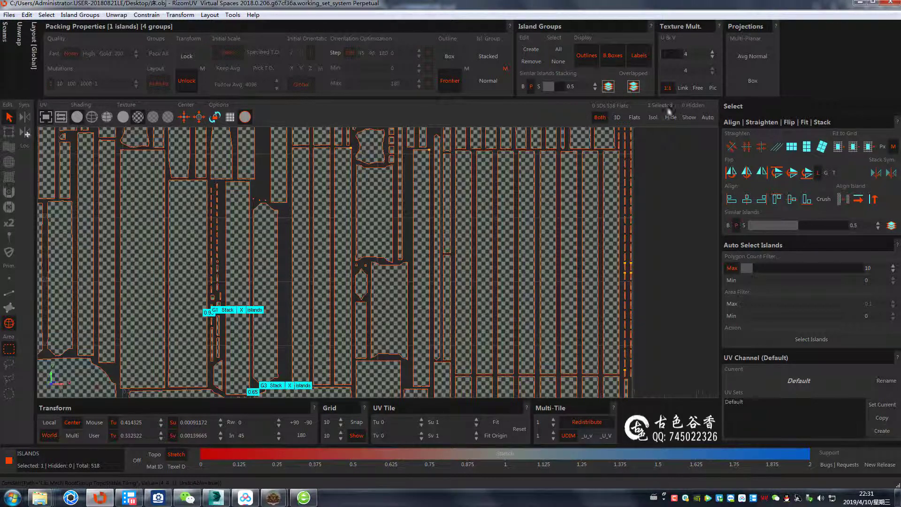
{"action": "left_click", "coordinate": [712, 52]}
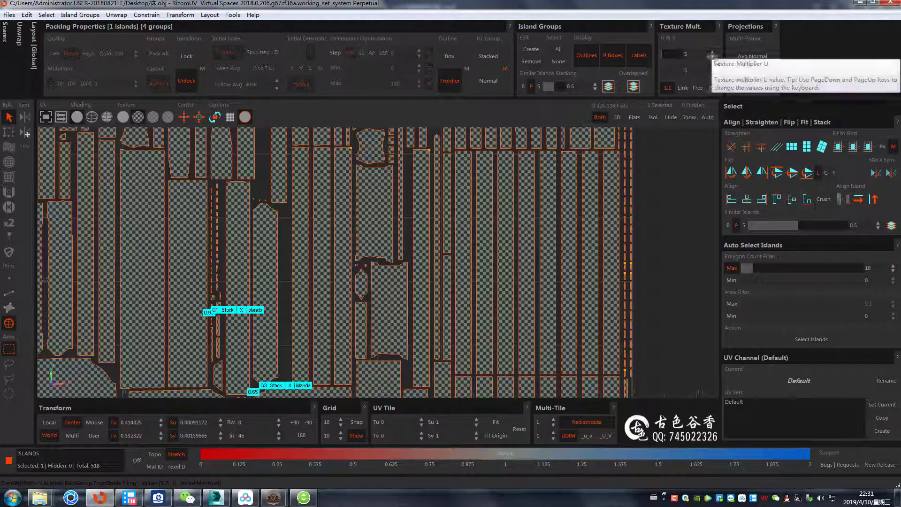
{"action": "left_click", "coordinate": [713, 57]}
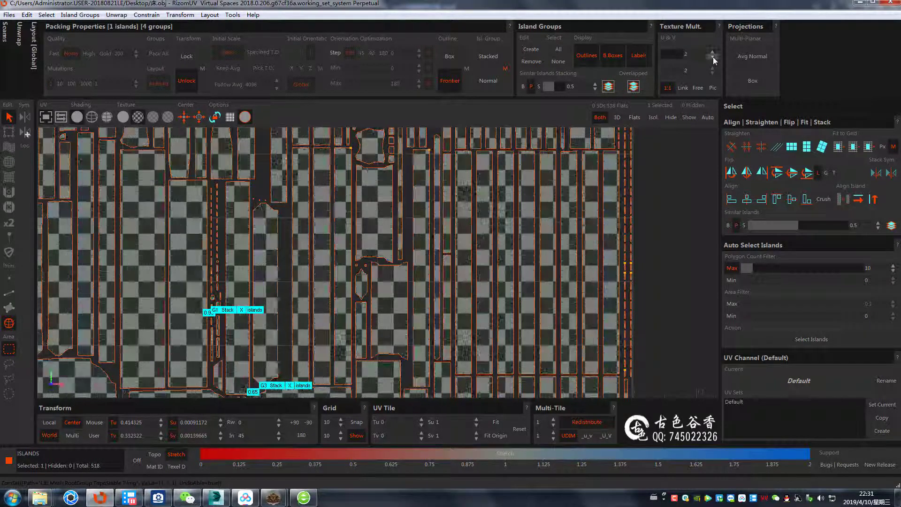
{"action": "left_click", "coordinate": [713, 58]}
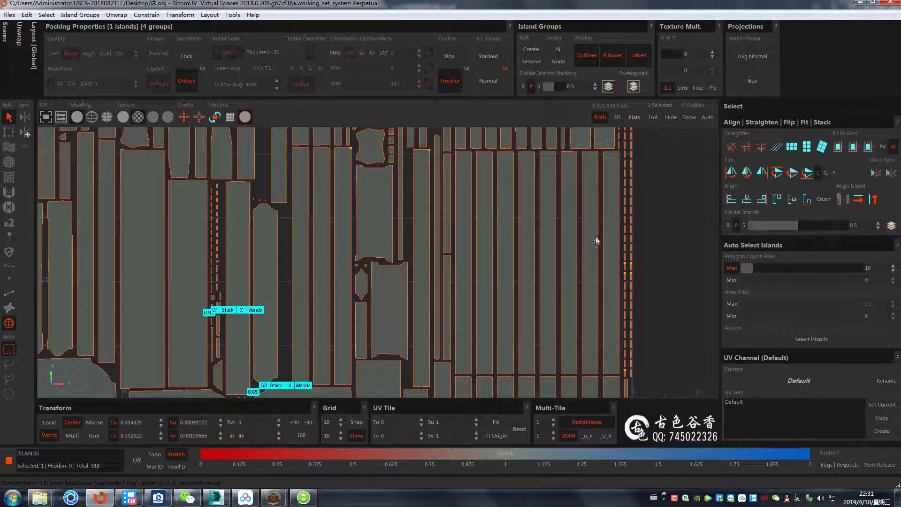
{"action": "key", "text": "f"}
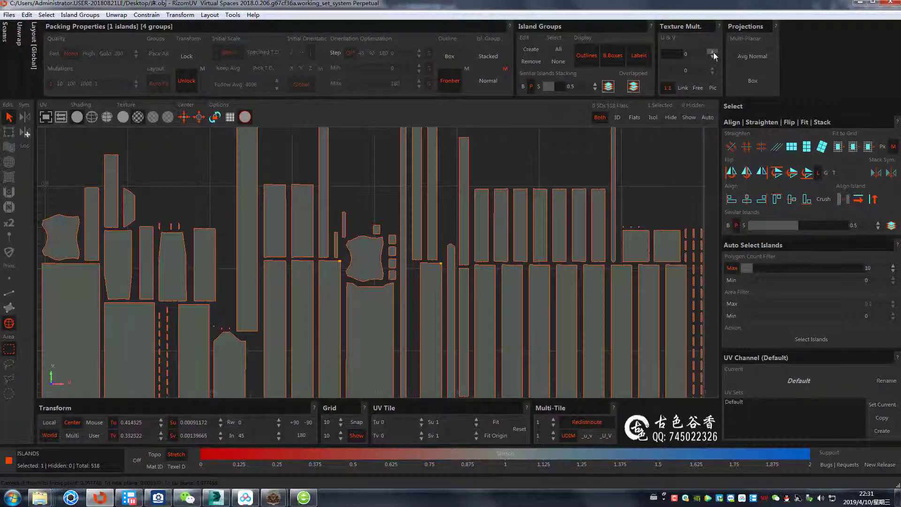
{"action": "left_click", "coordinate": [713, 52]}
{"action": "scroll", "coordinate": [567, 278], "scroll_direction": "up", "scroll_amount": 2}
{"action": "scroll", "coordinate": [555, 250], "scroll_direction": "up", "scroll_amount": 2}
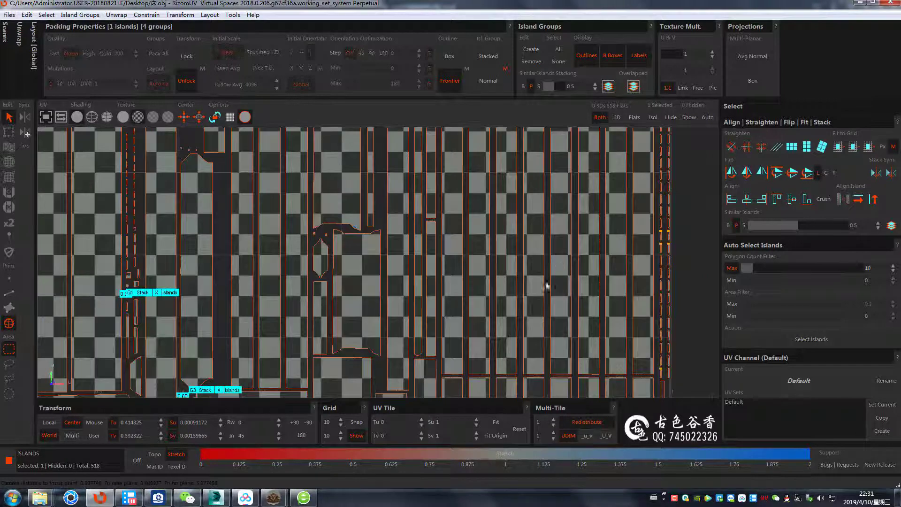
{"action": "scroll", "coordinate": [547, 284], "scroll_direction": "down", "scroll_amount": 2}
{"action": "scroll", "coordinate": [533, 262], "scroll_direction": "down", "scroll_amount": 2}
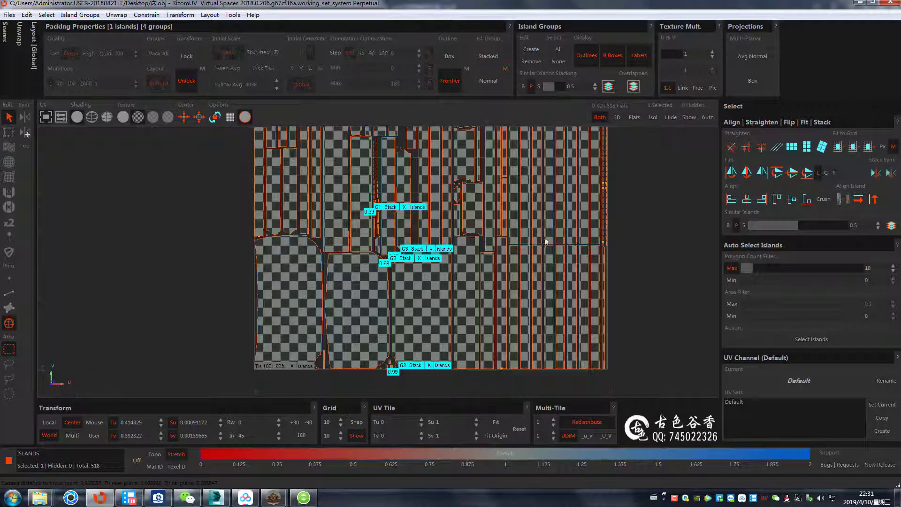
{"action": "scroll", "coordinate": [563, 225], "scroll_direction": "up", "scroll_amount": 2}
Raise the checker multiplier to 5 and zoom around the denser checkers
{"action": "left_click", "coordinate": [711, 50]}
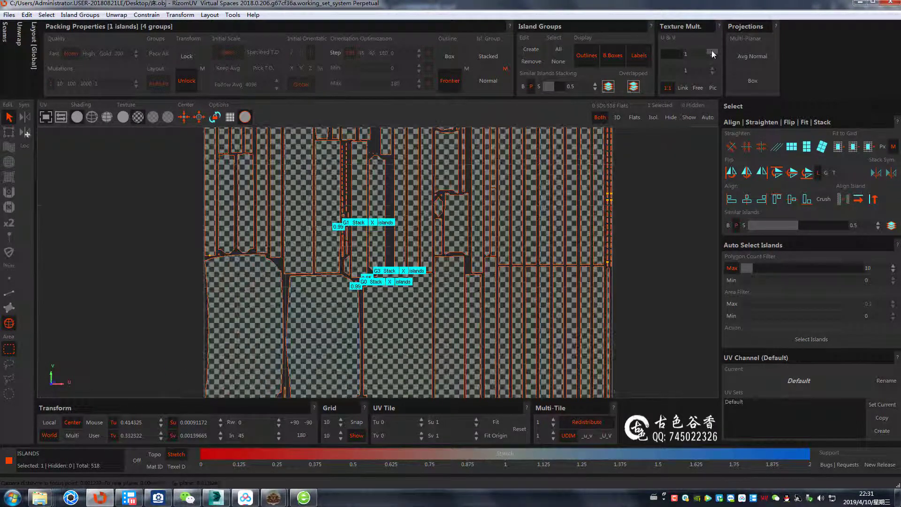
{"action": "left_click", "coordinate": [711, 51]}
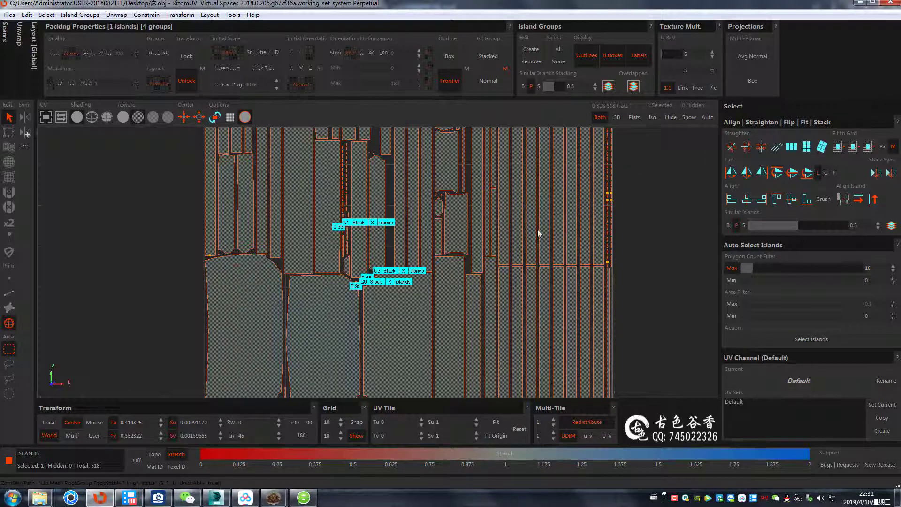
{"action": "scroll", "coordinate": [537, 230], "scroll_direction": "up", "scroll_amount": 2}
{"action": "scroll", "coordinate": [569, 232], "scroll_direction": "up", "scroll_amount": 2}
{"action": "scroll", "coordinate": [588, 226], "scroll_direction": "up", "scroll_amount": 1}
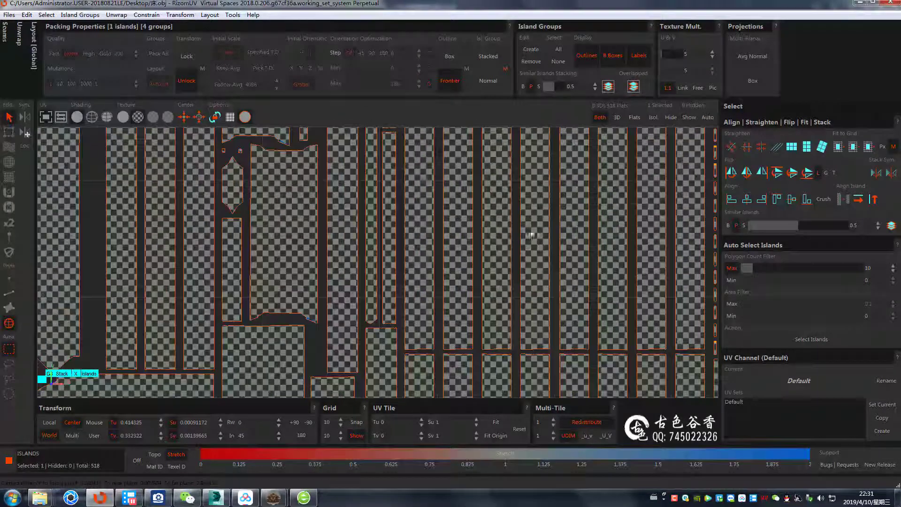
{"action": "scroll", "coordinate": [562, 243], "scroll_direction": "down", "scroll_amount": 1}
{"action": "scroll", "coordinate": [553, 256], "scroll_direction": "down", "scroll_amount": 3}
{"action": "scroll", "coordinate": [548, 263], "scroll_direction": "down", "scroll_amount": 1}
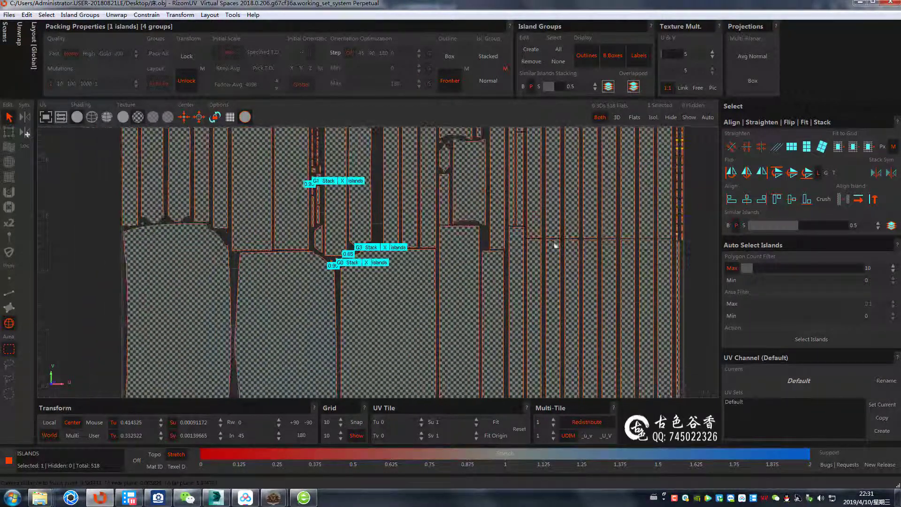
{"action": "scroll", "coordinate": [469, 293], "scroll_direction": "up", "scroll_amount": 1}
{"action": "scroll", "coordinate": [469, 289], "scroll_direction": "down", "scroll_amount": 1}
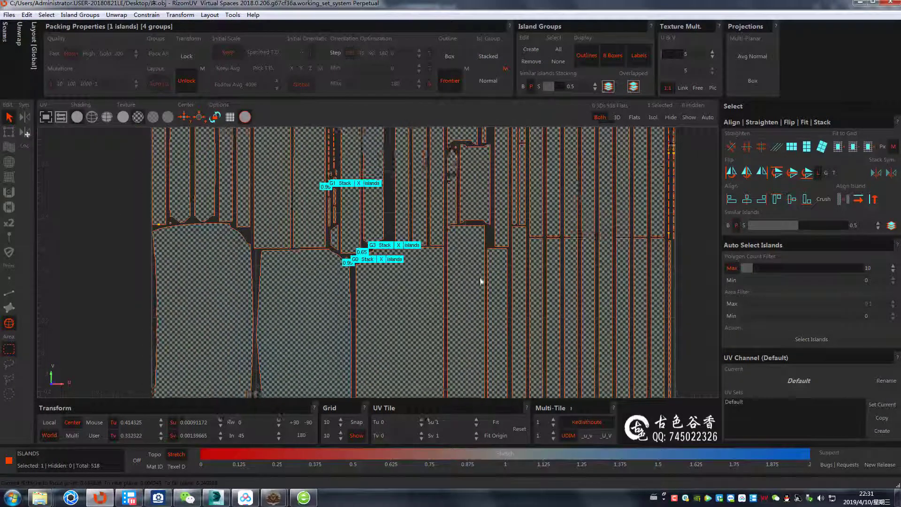
{"action": "scroll", "coordinate": [481, 281], "scroll_direction": "down", "scroll_amount": 2}
{"action": "scroll", "coordinate": [490, 274], "scroll_direction": "down", "scroll_amount": 2}
{"action": "scroll", "coordinate": [494, 268], "scroll_direction": "down", "scroll_amount": 1}
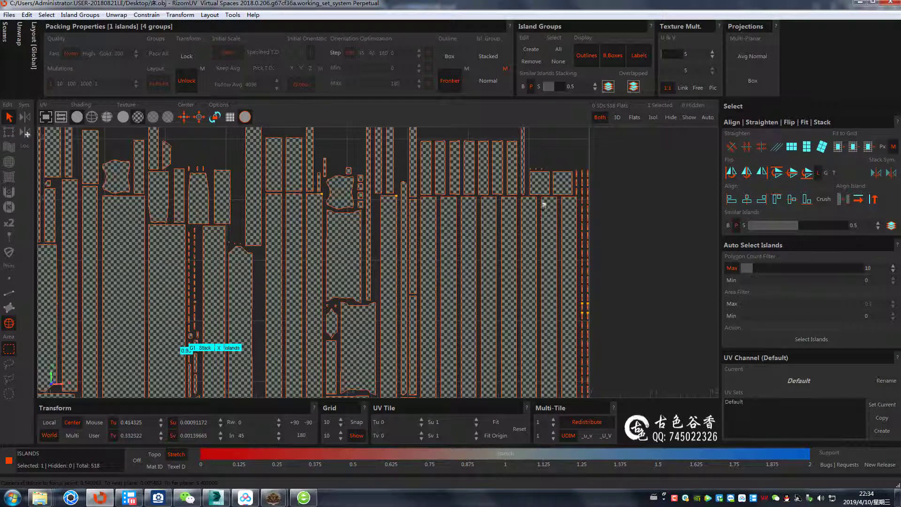
{"action": "scroll", "coordinate": [542, 202], "scroll_direction": "up", "scroll_amount": 2}
{"action": "scroll", "coordinate": [538, 234], "scroll_direction": "up", "scroll_amount": 1}
{"action": "scroll", "coordinate": [537, 253], "scroll_direction": "up", "scroll_amount": 1}
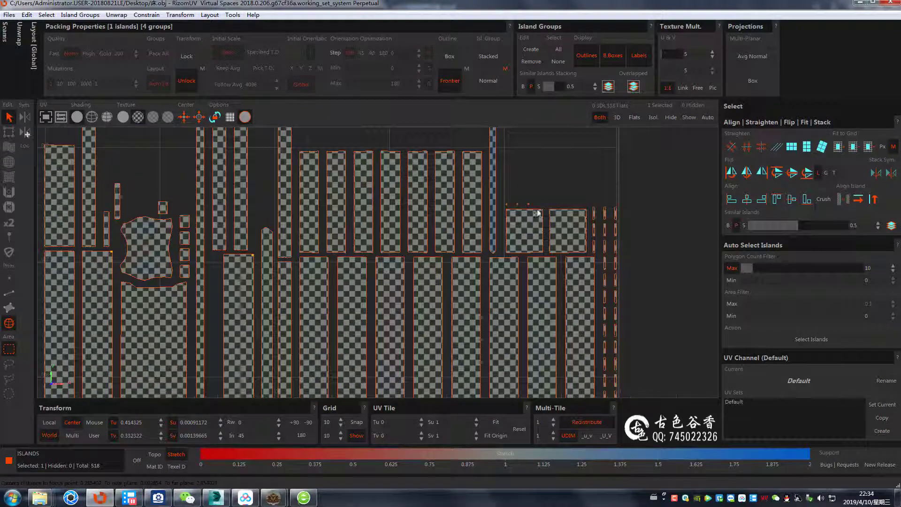
{"action": "scroll", "coordinate": [535, 274], "scroll_direction": "up", "scroll_amount": 2}
{"action": "scroll", "coordinate": [534, 273], "scroll_direction": "up", "scroll_amount": 1}
{"action": "scroll", "coordinate": [564, 200], "scroll_direction": "up", "scroll_amount": 1}
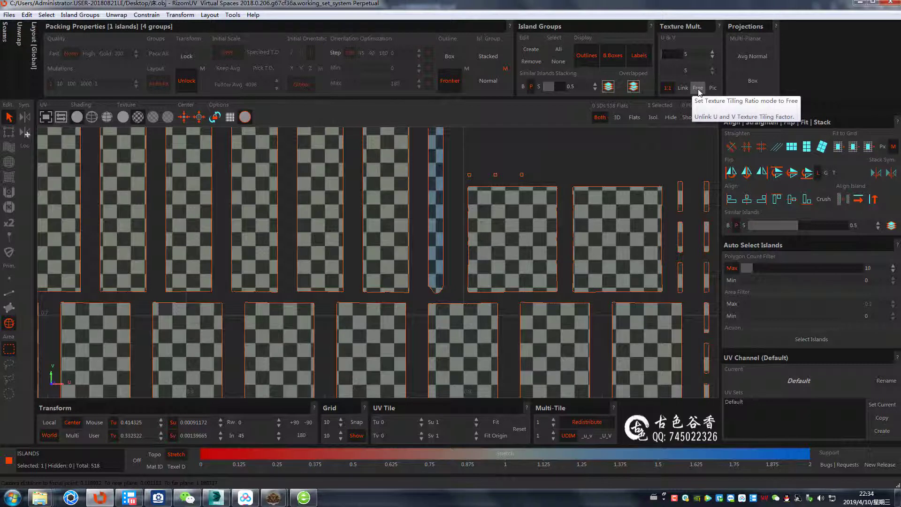
Unlink U and V with Free, raising the V multiplier to 10 and lowering U to 3
{"action": "left_click", "coordinate": [699, 89]}
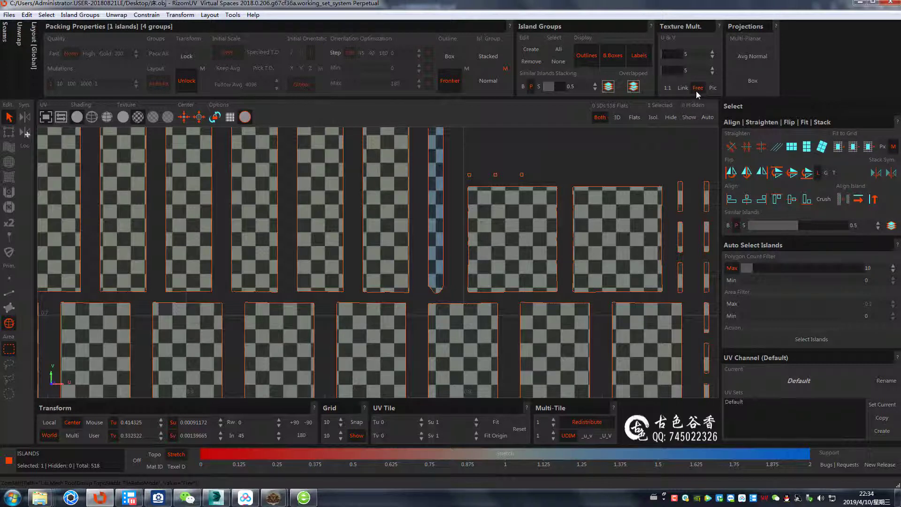
{"action": "left_click", "coordinate": [713, 68]}
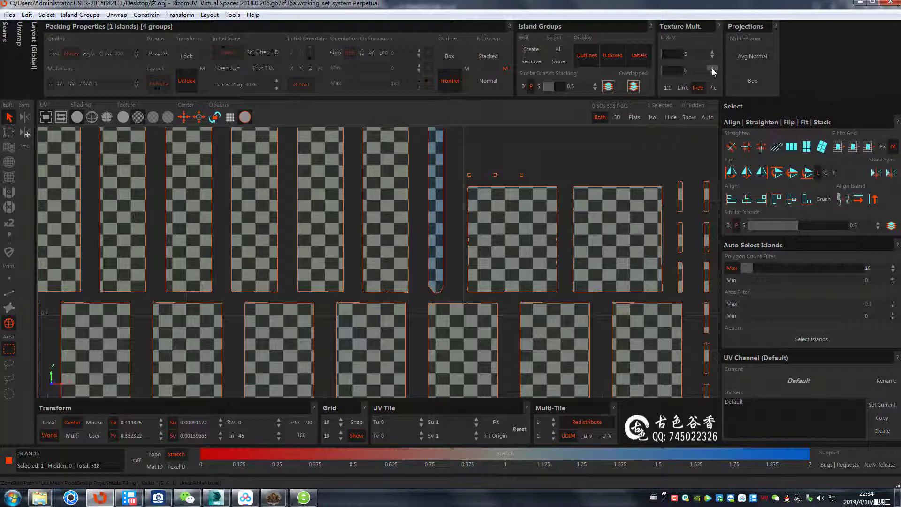
{"action": "left_click", "coordinate": [712, 69]}
{"action": "left_click", "coordinate": [712, 68]}
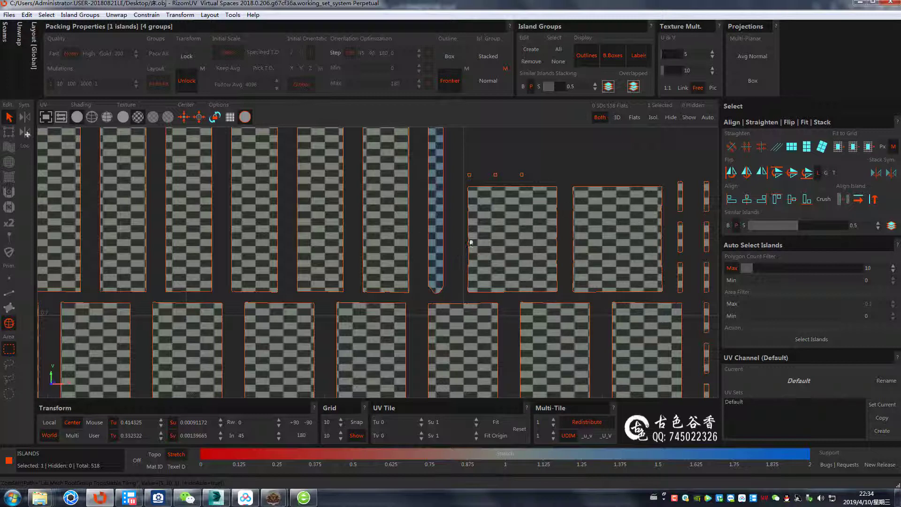
{"action": "left_click", "coordinate": [711, 57]}
{"action": "left_click", "coordinate": [711, 57]}
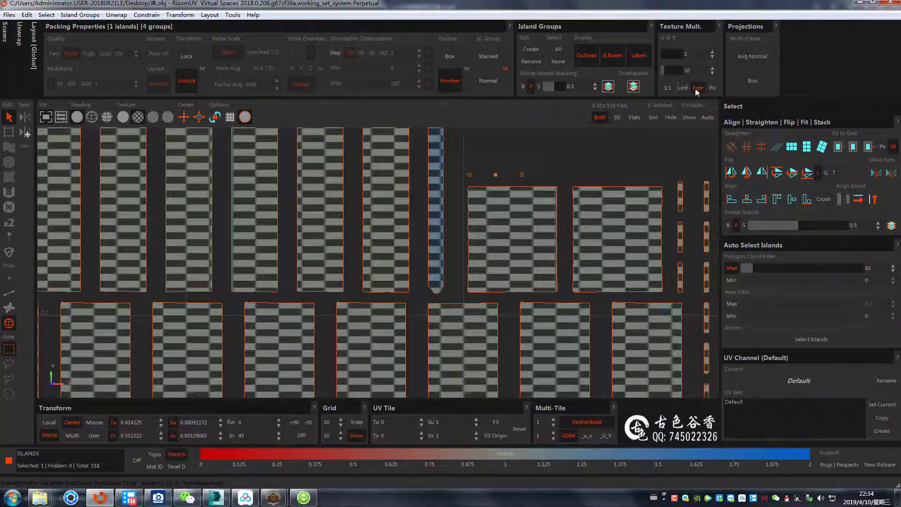
Enter 3 for both U and V multipliers and relink them at 1:1
{"action": "left_click", "coordinate": [667, 88]}
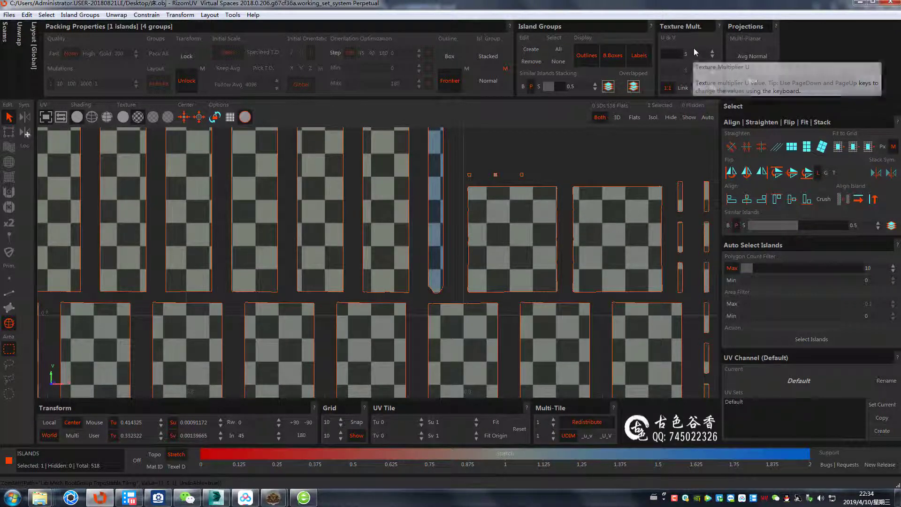
{"action": "left_click", "coordinate": [677, 54]}
{"action": "key", "text": "Return"}
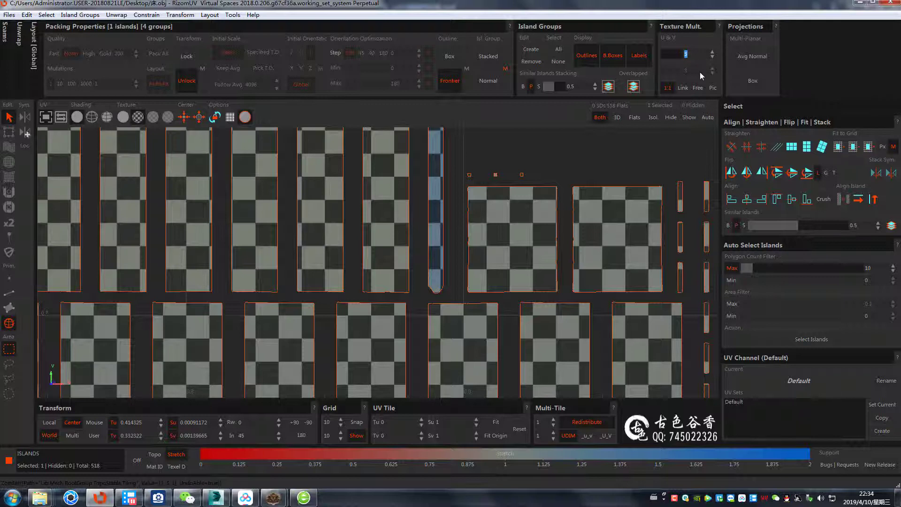
{"action": "type", "text": "3"}
{"action": "left_click", "coordinate": [699, 72]}
{"action": "key", "text": "Return"}
{"action": "left_click", "coordinate": [691, 54]}
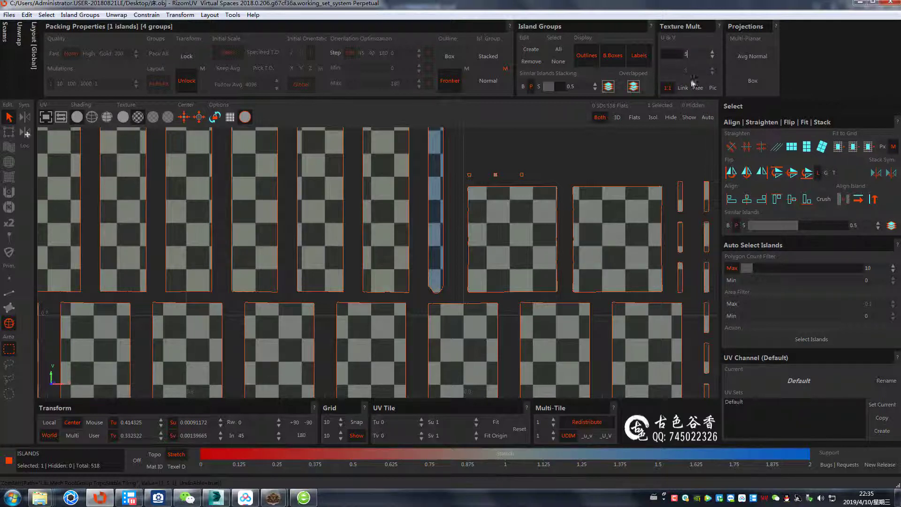
{"action": "left_click", "coordinate": [667, 87]}
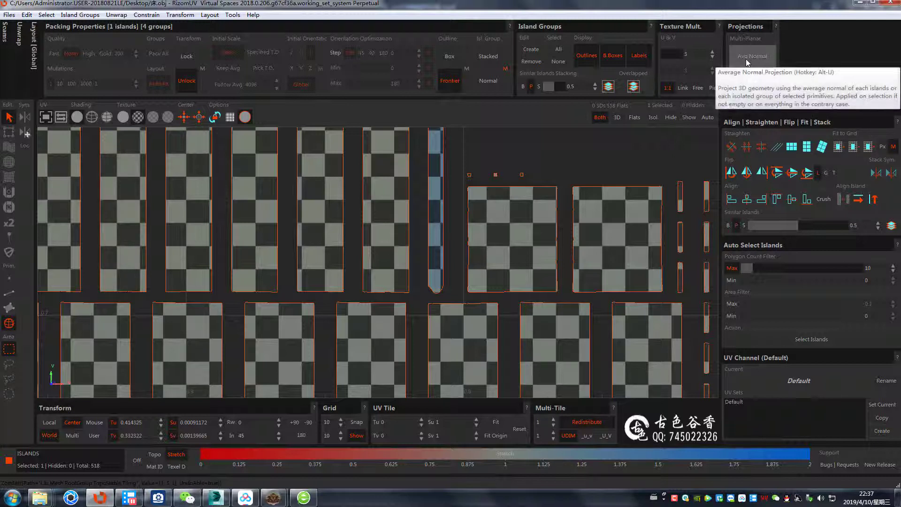
Apply the Avg Normal projection to the 床.obj islands
{"action": "left_click", "coordinate": [755, 59]}
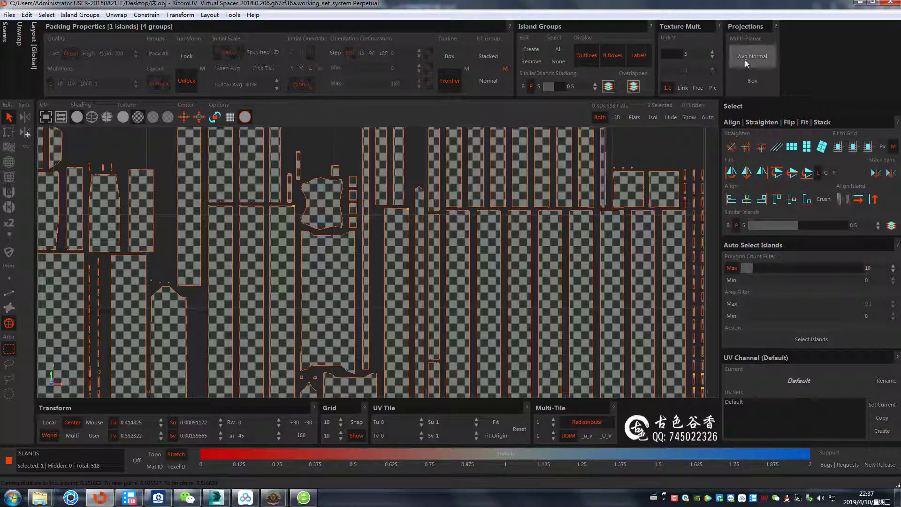
{"action": "left_click", "coordinate": [748, 58]}
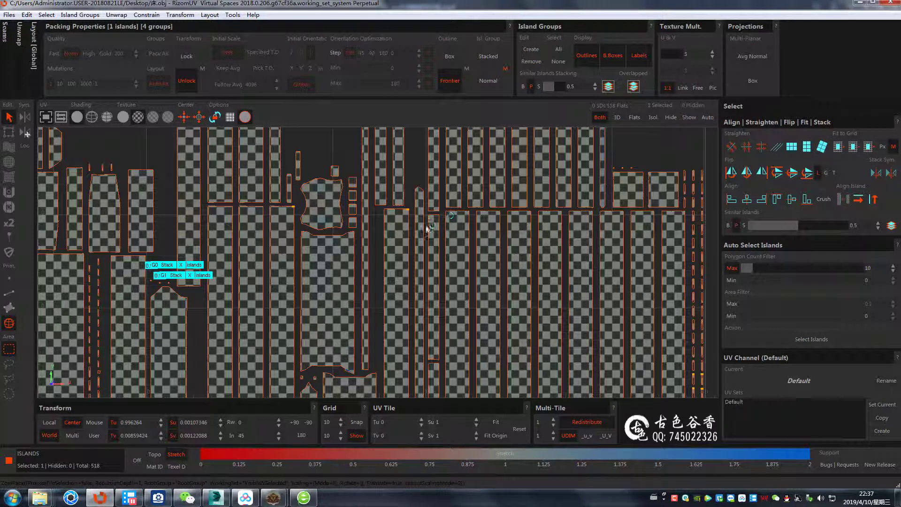
{"action": "scroll", "coordinate": [402, 223], "scroll_direction": "down", "scroll_amount": 3}
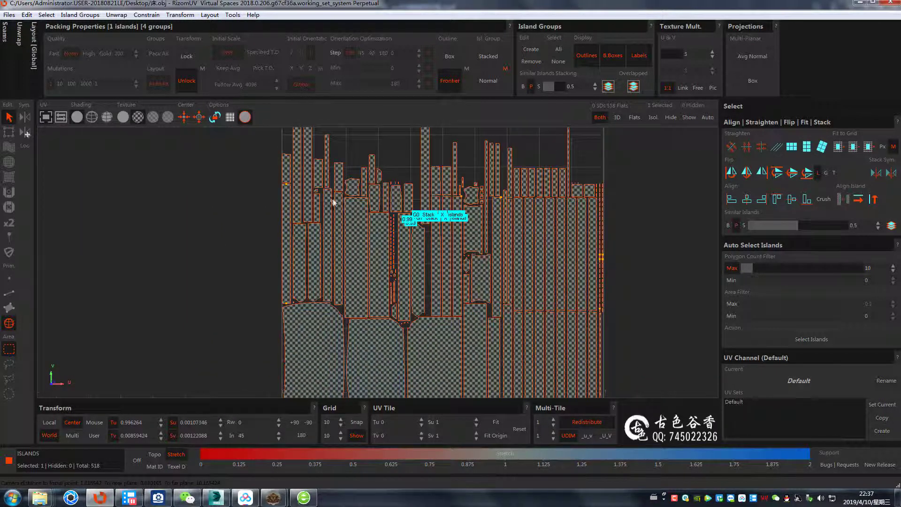
{"action": "left_click", "coordinate": [10, 15]}
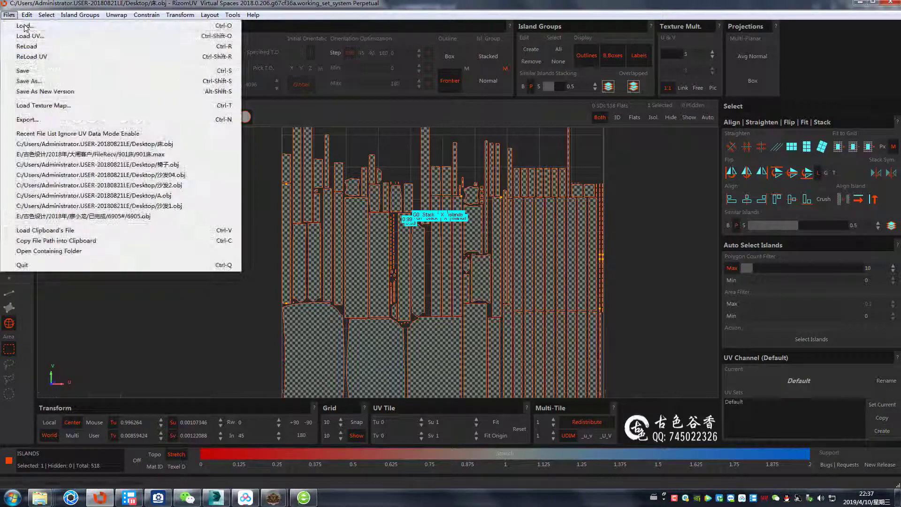
Load 椅子.obj without saving changes to the current model
{"action": "left_click", "coordinate": [24, 26]}
{"action": "left_click", "coordinate": [423, 244]}
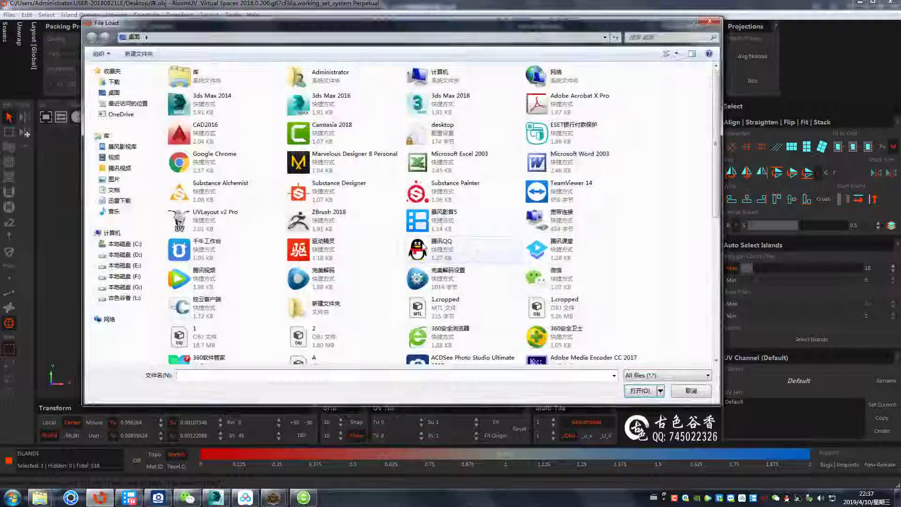
{"action": "scroll", "coordinate": [424, 244], "scroll_direction": "down", "scroll_amount": 9}
{"action": "scroll", "coordinate": [424, 244], "scroll_direction": "down", "scroll_amount": 1}
{"action": "left_click", "coordinate": [310, 355]}
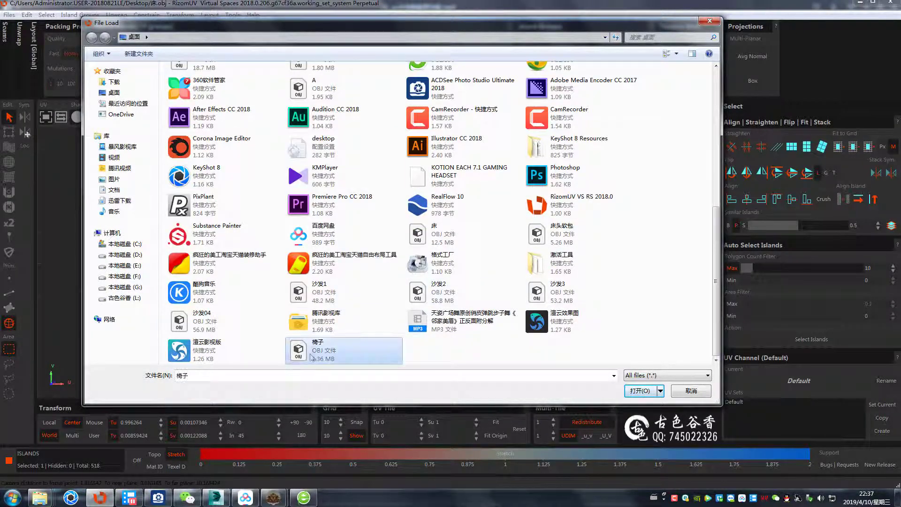
{"action": "left_click", "coordinate": [640, 390]}
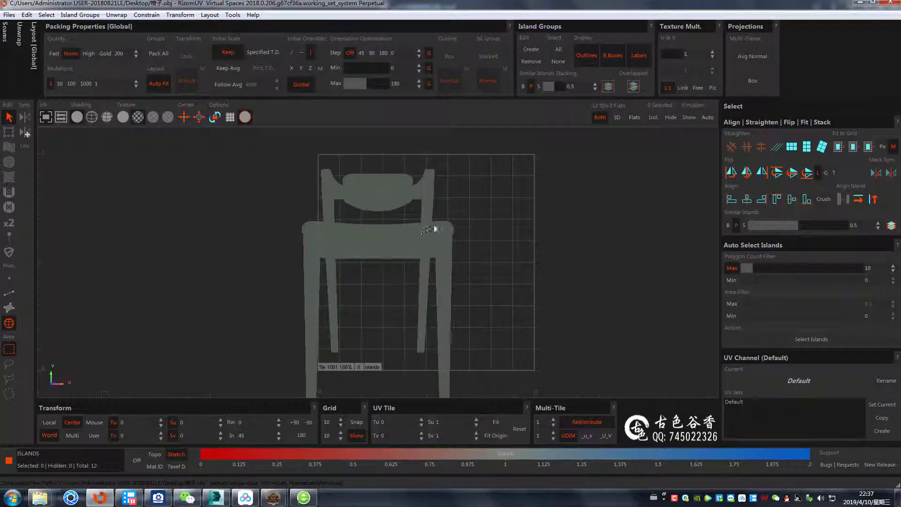
Switch to the 3D view and orbit around the chair mesh
{"action": "scroll", "coordinate": [434, 229], "scroll_direction": "up", "scroll_amount": 5}
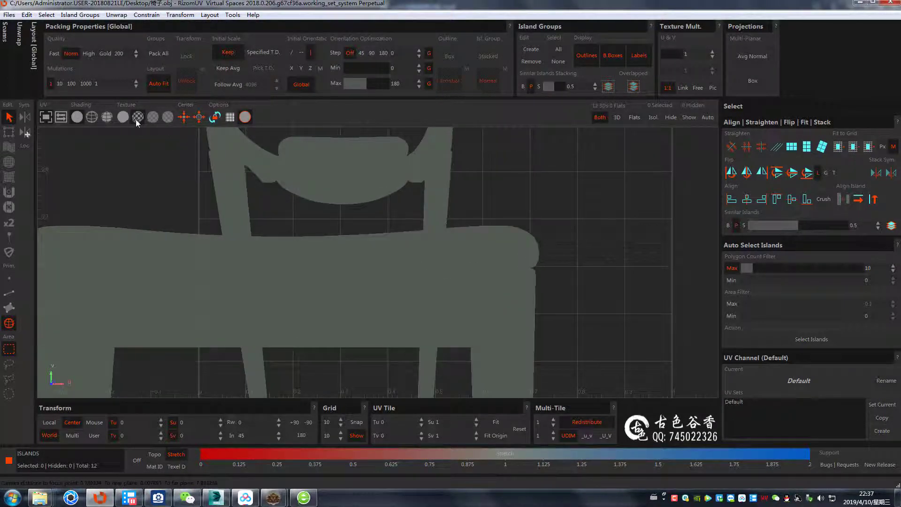
{"action": "key", "text": "space"}
{"action": "mouse_move", "coordinate": [281, 211]}
{"action": "middle_mouse_down"}
{"action": "mouse_move", "coordinate": [403, 267]}
{"action": "mouse_move", "coordinate": [434, 266]}
{"action": "mouse_move", "coordinate": [404, 273]}
{"action": "middle_mouse_up"}
{"action": "scroll", "coordinate": [403, 274], "scroll_direction": "up", "scroll_amount": 4}
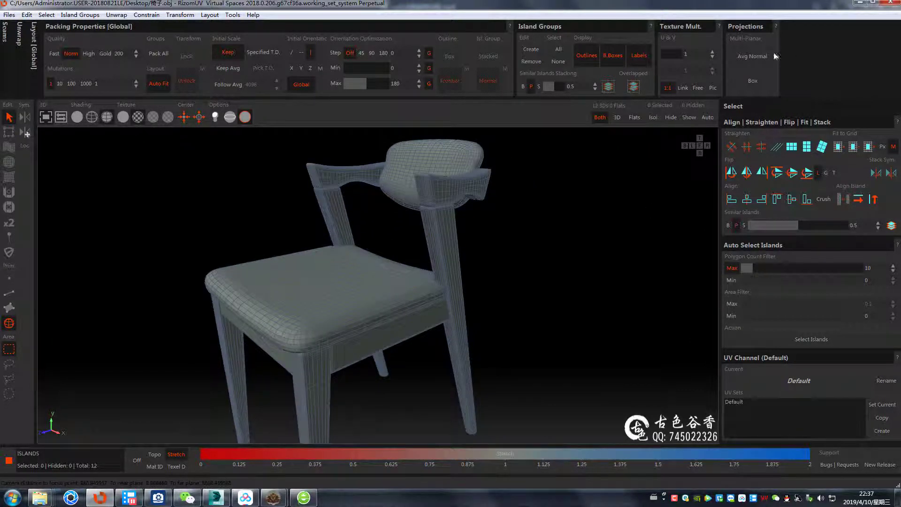
Apply an Avg Normal projection to the chair and switch to the UV layout
{"action": "left_click", "coordinate": [756, 56]}
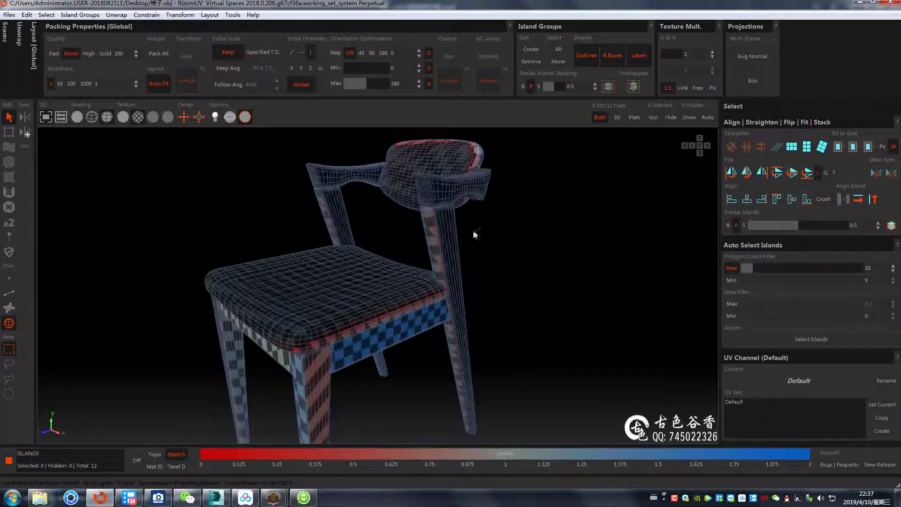
{"action": "left_click", "coordinate": [61, 117]}
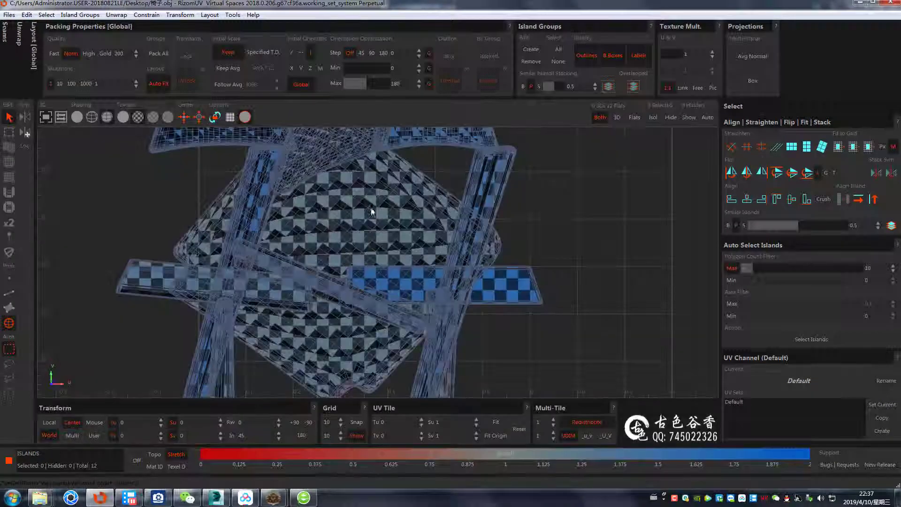
{"action": "scroll", "coordinate": [380, 227], "scroll_direction": "up", "scroll_amount": 2}
{"action": "scroll", "coordinate": [393, 164], "scroll_direction": "down", "scroll_amount": 3}
{"action": "scroll", "coordinate": [411, 216], "scroll_direction": "up", "scroll_amount": 3}
{"action": "scroll", "coordinate": [411, 215], "scroll_direction": "up", "scroll_amount": 1}
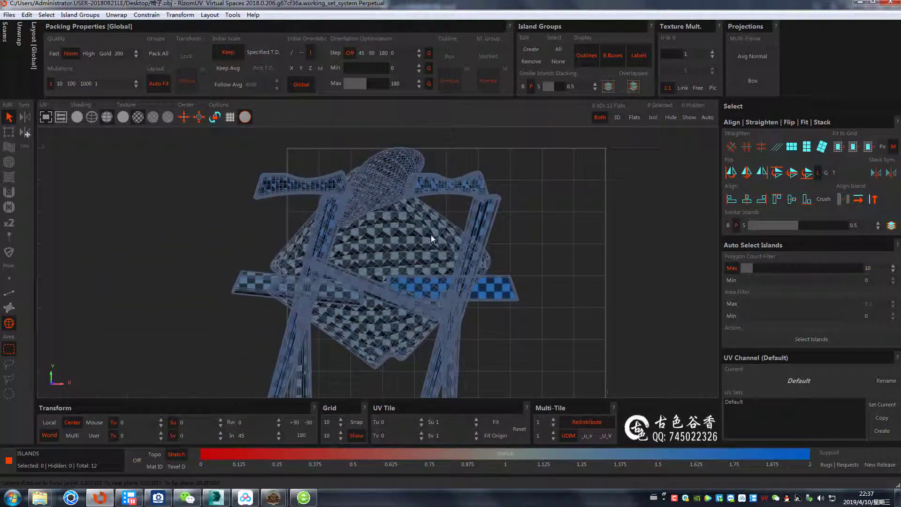
{"action": "scroll", "coordinate": [429, 247], "scroll_direction": "up", "scroll_amount": 1}
{"action": "scroll", "coordinate": [439, 219], "scroll_direction": "up", "scroll_amount": 2}
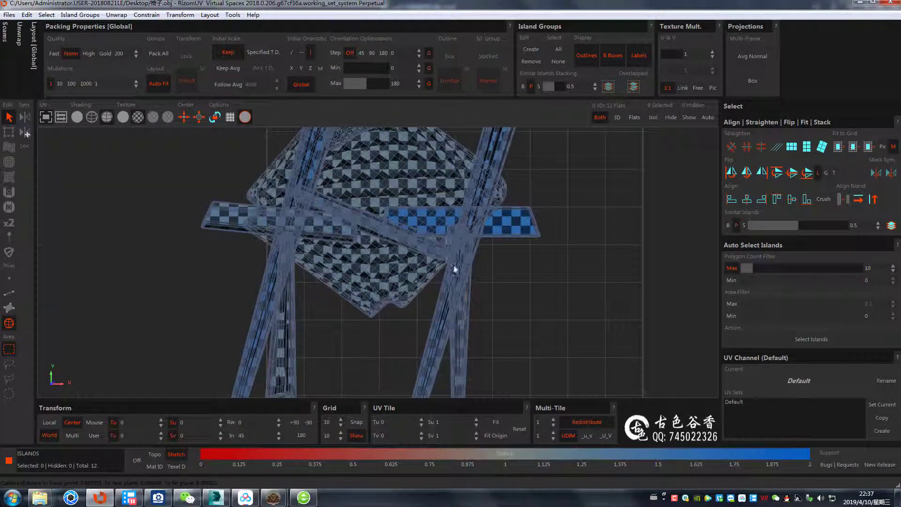
Zoom over the overlapping checkered islands and tilt the UV layout into perspective
{"action": "scroll", "coordinate": [418, 230], "scroll_direction": "down", "scroll_amount": 2}
{"action": "scroll", "coordinate": [401, 209], "scroll_direction": "up", "scroll_amount": 1}
{"action": "scroll", "coordinate": [431, 208], "scroll_direction": "up", "scroll_amount": 2}
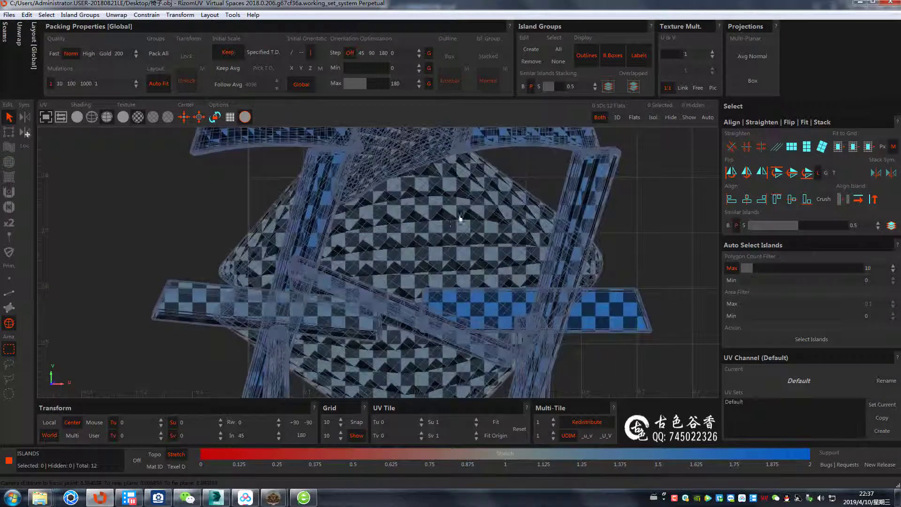
{"action": "scroll", "coordinate": [466, 216], "scroll_direction": "down", "scroll_amount": 1}
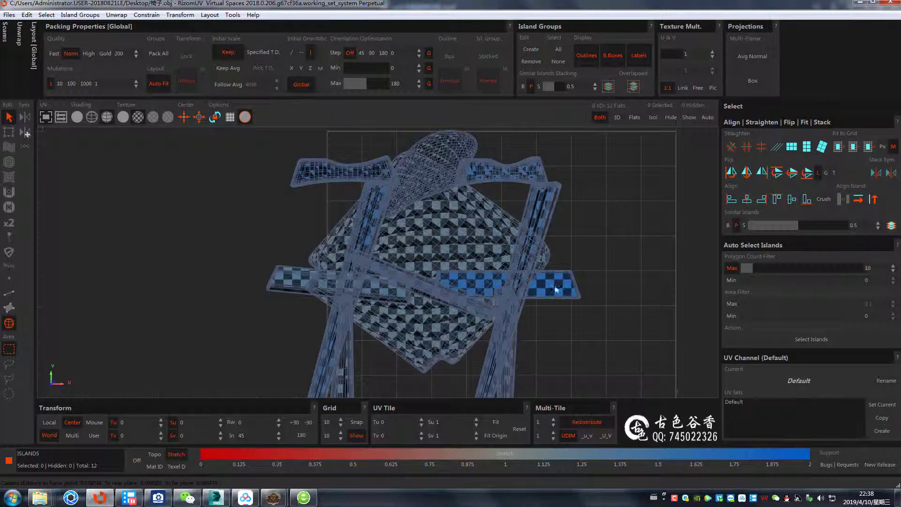
{"action": "scroll", "coordinate": [539, 267], "scroll_direction": "down", "scroll_amount": 1}
{"action": "scroll", "coordinate": [553, 277], "scroll_direction": "down", "scroll_amount": 1}
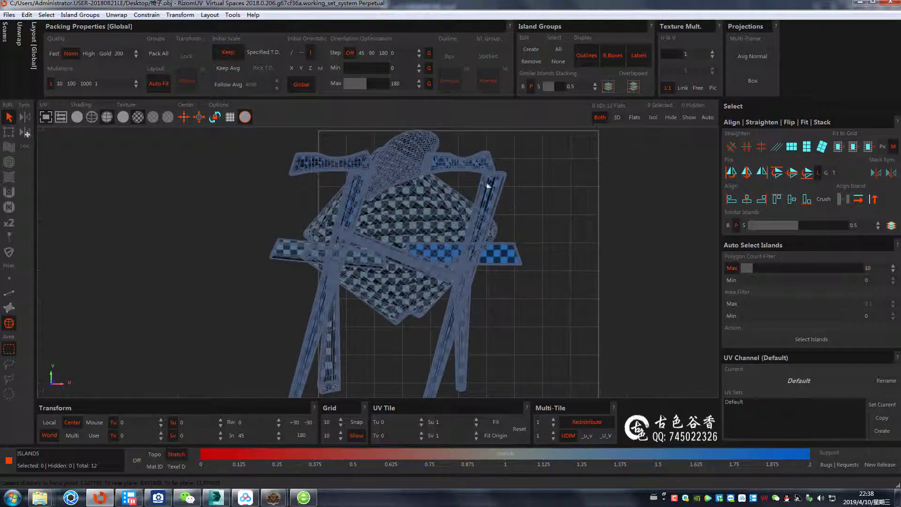
{"action": "left_click", "coordinate": [215, 117]}
{"action": "mouse_move", "coordinate": [306, 181]}
{"action": "left_mouse_down"}
{"action": "mouse_move", "coordinate": [394, 233]}
{"action": "mouse_move", "coordinate": [507, 264]}
{"action": "mouse_move", "coordinate": [554, 251]}
{"action": "mouse_move", "coordinate": [393, 261]}
{"action": "mouse_move", "coordinate": [401, 227]}
{"action": "mouse_move", "coordinate": [433, 257]}
{"action": "mouse_move", "coordinate": [544, 258]}
{"action": "mouse_move", "coordinate": [420, 266]}
{"action": "mouse_move", "coordinate": [413, 226]}
{"action": "mouse_move", "coordinate": [400, 249]}
{"action": "mouse_move", "coordinate": [390, 240]}
{"action": "left_mouse_up"}
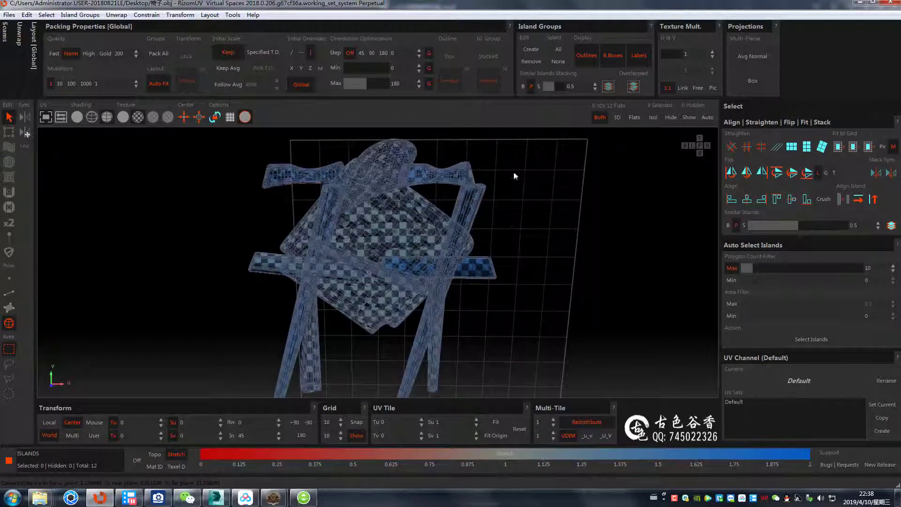
Apply a Box projection to the chair's UVs, then orbit and zoom over the cube-face islands
{"action": "middle_click_drag", "start_coordinate": [376, 201], "coordinate": [463, 200]}
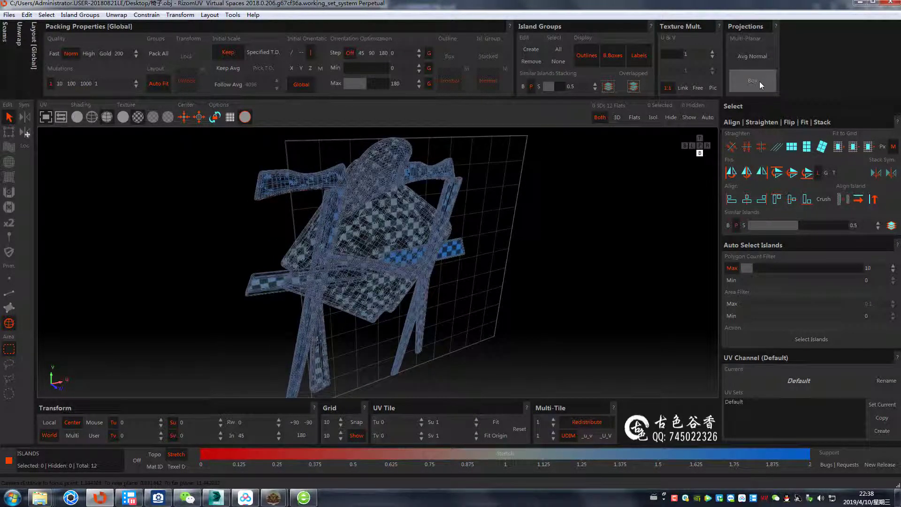
{"action": "left_click", "coordinate": [753, 81]}
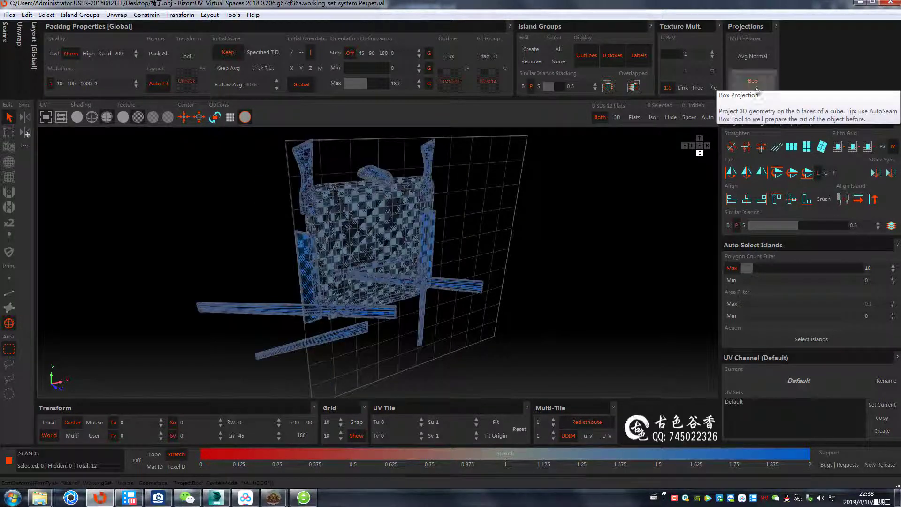
{"action": "mouse_move", "coordinate": [489, 224]}
{"action": "middle_mouse_down"}
{"action": "mouse_move", "coordinate": [336, 200]}
{"action": "mouse_move", "coordinate": [302, 205]}
{"action": "mouse_move", "coordinate": [488, 207]}
{"action": "mouse_move", "coordinate": [494, 214]}
{"action": "mouse_move", "coordinate": [398, 227]}
{"action": "mouse_move", "coordinate": [376, 251]}
{"action": "mouse_move", "coordinate": [429, 255]}
{"action": "mouse_move", "coordinate": [427, 209]}
{"action": "middle_mouse_up"}
{"action": "scroll", "coordinate": [471, 258], "scroll_direction": "up", "scroll_amount": 3}
{"action": "scroll", "coordinate": [471, 258], "scroll_direction": "down", "scroll_amount": 2}
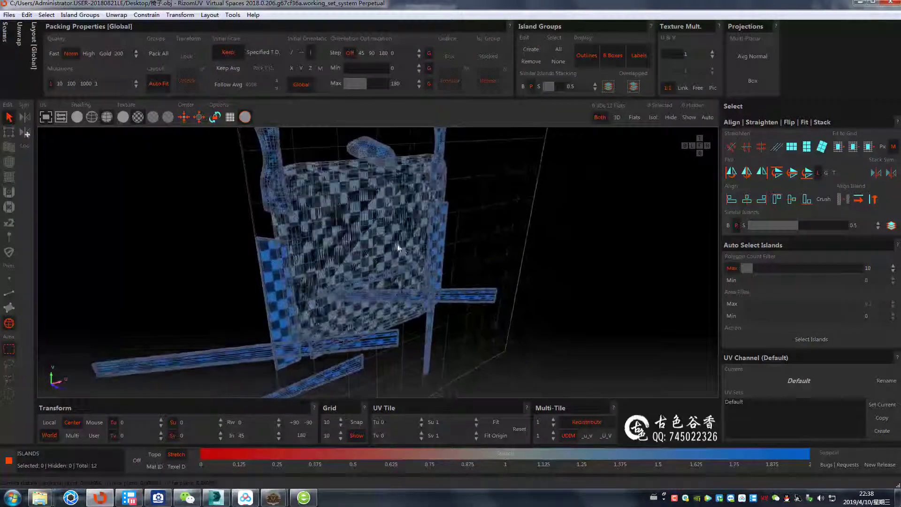
{"action": "scroll", "coordinate": [446, 251], "scroll_direction": "down", "scroll_amount": 2}
{"action": "scroll", "coordinate": [446, 261], "scroll_direction": "down", "scroll_amount": 2}
{"action": "scroll", "coordinate": [448, 249], "scroll_direction": "up", "scroll_amount": 2}
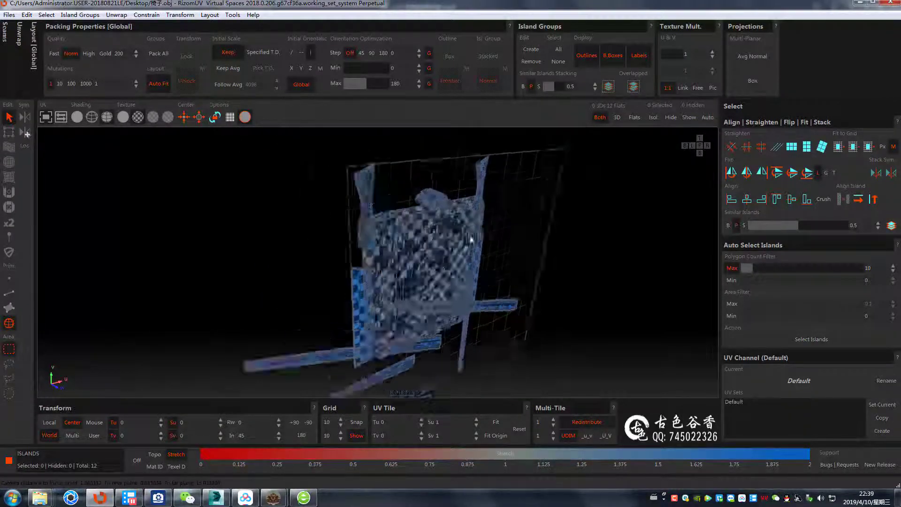
{"action": "scroll", "coordinate": [468, 241], "scroll_direction": "up", "scroll_amount": 2}
{"action": "scroll", "coordinate": [438, 249], "scroll_direction": "up", "scroll_amount": 2}
{"action": "scroll", "coordinate": [434, 246], "scroll_direction": "up", "scroll_amount": 2}
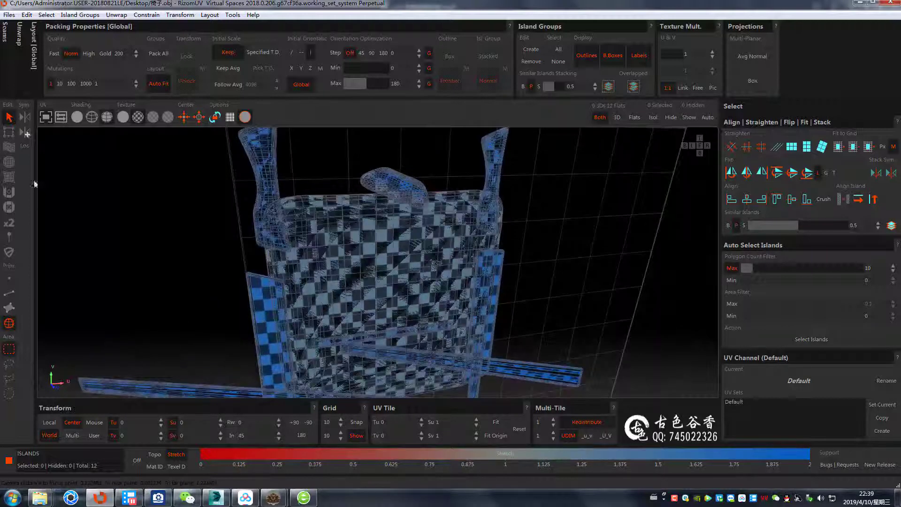
Switch the viewport to 3D and orbit in close around the checkered chair
{"action": "left_click", "coordinate": [61, 117]}
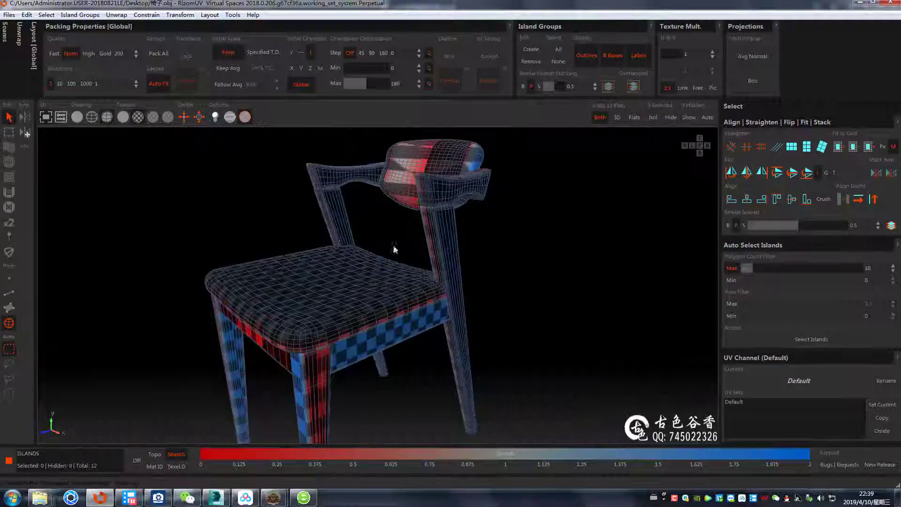
{"action": "scroll", "coordinate": [412, 255], "scroll_direction": "up", "scroll_amount": 3}
{"action": "scroll", "coordinate": [368, 267], "scroll_direction": "down", "scroll_amount": 2}
{"action": "middle_click_drag", "start_coordinate": [369, 268], "coordinate": [393, 269]}
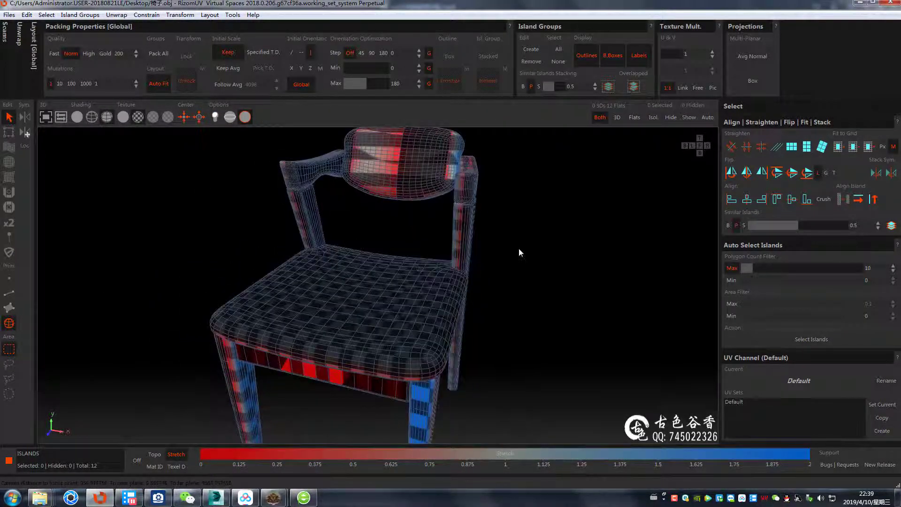
{"action": "mouse_move", "coordinate": [414, 235]}
{"action": "middle_mouse_down"}
{"action": "mouse_move", "coordinate": [378, 240]}
{"action": "mouse_move", "coordinate": [389, 281]}
{"action": "middle_mouse_up"}
{"action": "scroll", "coordinate": [364, 270], "scroll_direction": "up", "scroll_amount": 2}
{"action": "scroll", "coordinate": [348, 253], "scroll_direction": "up", "scroll_amount": 2}
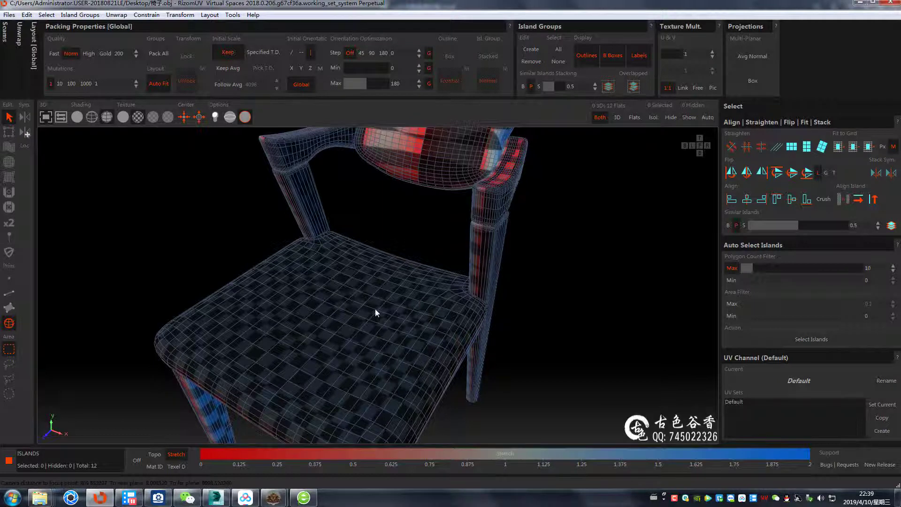
{"action": "scroll", "coordinate": [376, 309], "scroll_direction": "down", "scroll_amount": 5}
Swing the view to the chair's front-left to inspect the leg and seat-edge checker
{"action": "mouse_move", "coordinate": [390, 305]}
{"action": "middle_mouse_down"}
{"action": "mouse_move", "coordinate": [356, 268]}
{"action": "mouse_move", "coordinate": [331, 271]}
{"action": "mouse_move", "coordinate": [344, 269]}
{"action": "middle_mouse_up"}
{"action": "scroll", "coordinate": [345, 269], "scroll_direction": "up", "scroll_amount": 4}
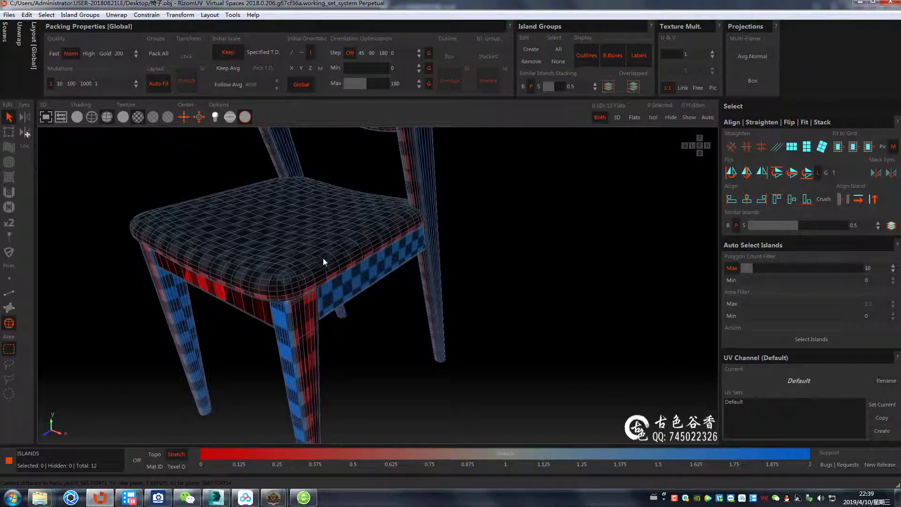
{"action": "mouse_move", "coordinate": [270, 301]}
{"action": "middle_mouse_down"}
{"action": "mouse_move", "coordinate": [322, 274]}
{"action": "mouse_move", "coordinate": [244, 288]}
{"action": "mouse_move", "coordinate": [274, 284]}
{"action": "mouse_move", "coordinate": [319, 240]}
{"action": "middle_mouse_up"}
{"action": "scroll", "coordinate": [319, 239], "scroll_direction": "up", "scroll_amount": 3}
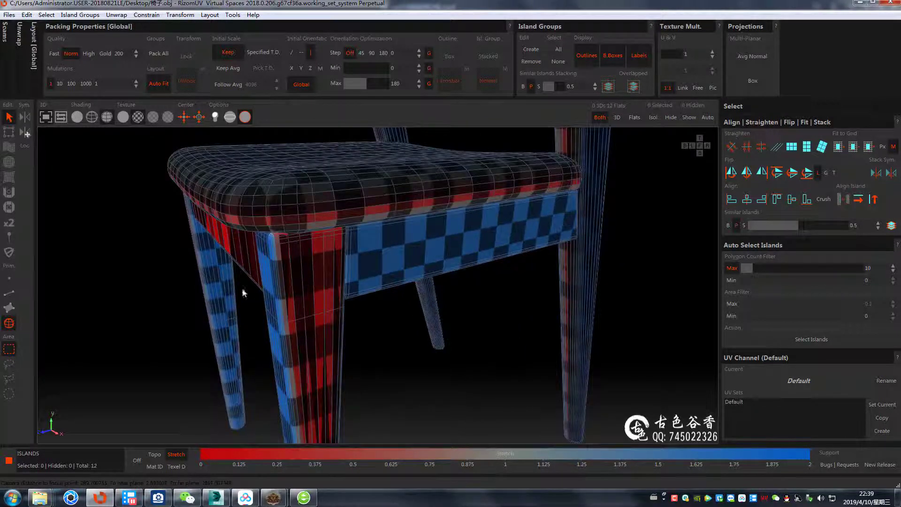
{"action": "mouse_move", "coordinate": [242, 292]}
{"action": "middle_mouse_down"}
{"action": "mouse_move", "coordinate": [294, 283]}
{"action": "mouse_move", "coordinate": [277, 292]}
{"action": "middle_mouse_up"}
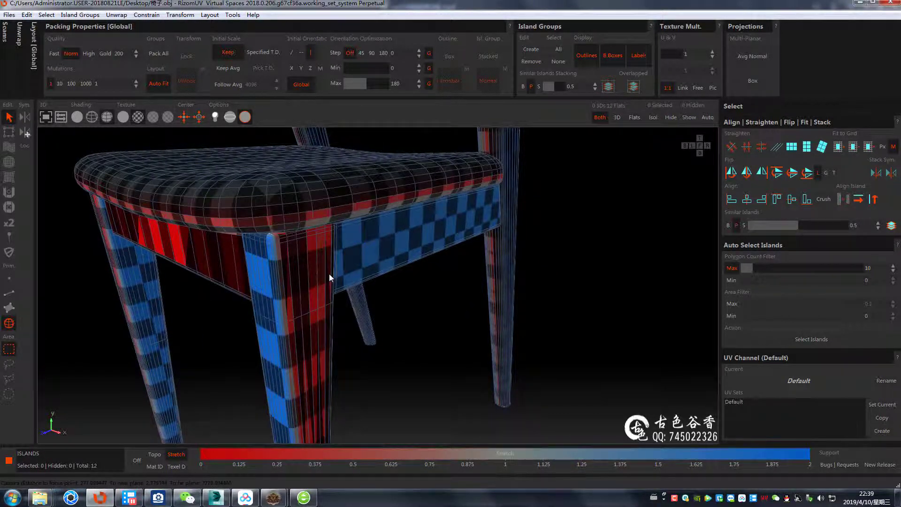
{"action": "scroll", "coordinate": [329, 272], "scroll_direction": "down", "scroll_amount": 2}
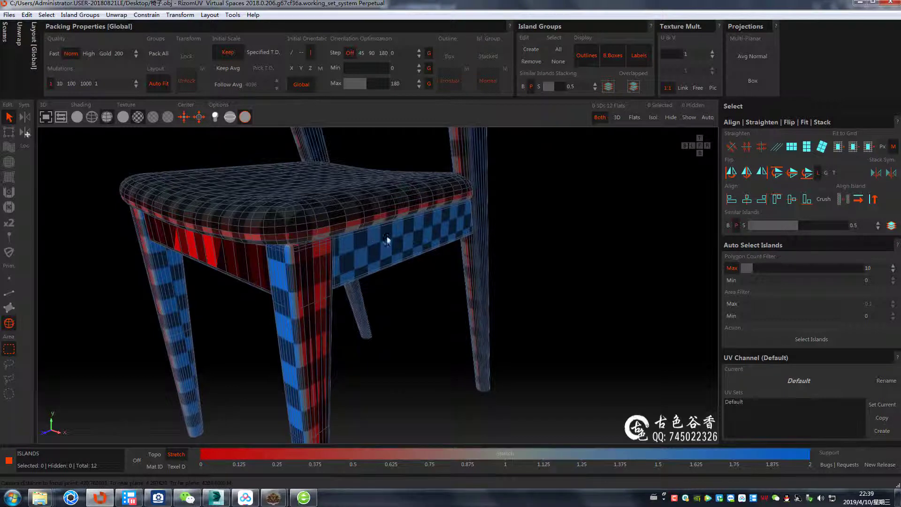
Tilt over the seat and orbit around to check the backrest's checker and stretch colours
{"action": "middle_click_drag", "start_coordinate": [388, 241], "coordinate": [482, 297]}
{"action": "scroll", "coordinate": [480, 282], "scroll_direction": "down", "scroll_amount": 3}
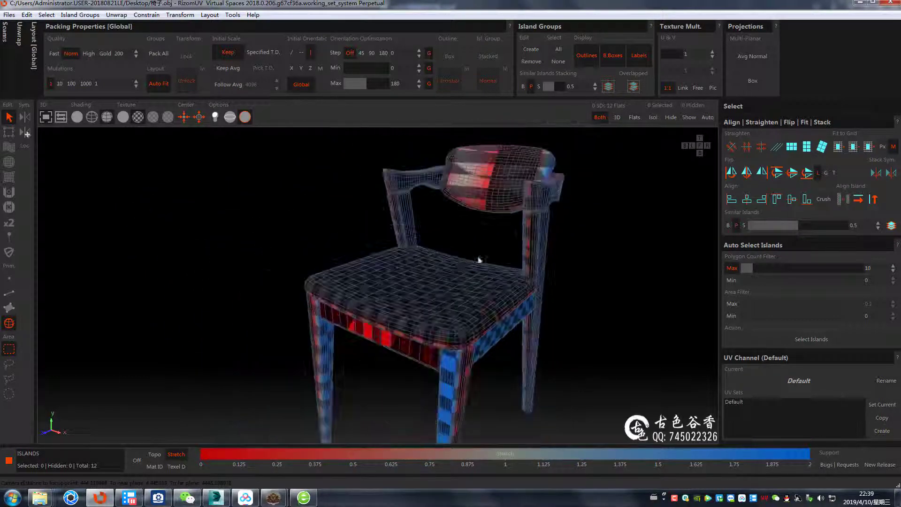
{"action": "middle_click_drag", "start_coordinate": [478, 261], "coordinate": [417, 276]}
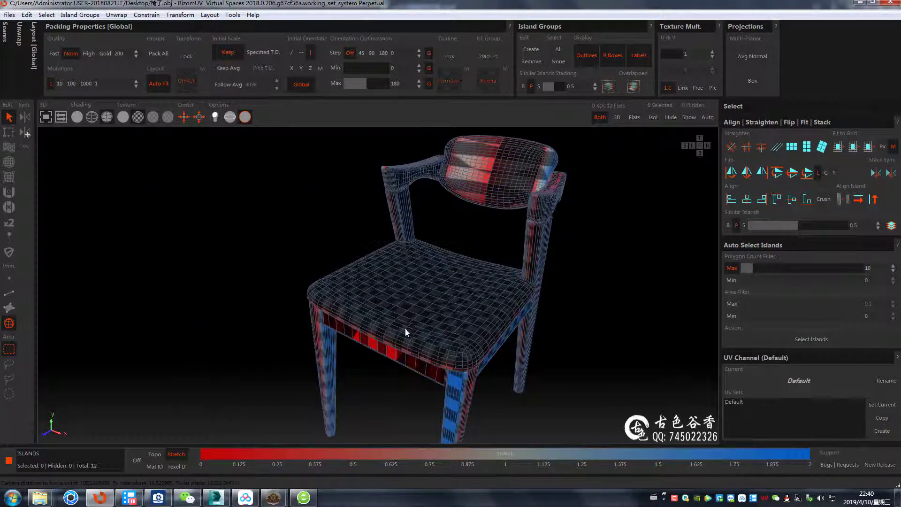
{"action": "mouse_move", "coordinate": [405, 329]}
{"action": "middle_mouse_down"}
{"action": "mouse_move", "coordinate": [382, 298]}
{"action": "mouse_move", "coordinate": [387, 311]}
{"action": "mouse_move", "coordinate": [467, 322]}
{"action": "mouse_move", "coordinate": [420, 327]}
{"action": "mouse_move", "coordinate": [454, 285]}
{"action": "mouse_move", "coordinate": [424, 284]}
{"action": "middle_mouse_up"}
{"action": "scroll", "coordinate": [450, 282], "scroll_direction": "up", "scroll_amount": 2}
{"action": "scroll", "coordinate": [442, 312], "scroll_direction": "down", "scroll_amount": 3}
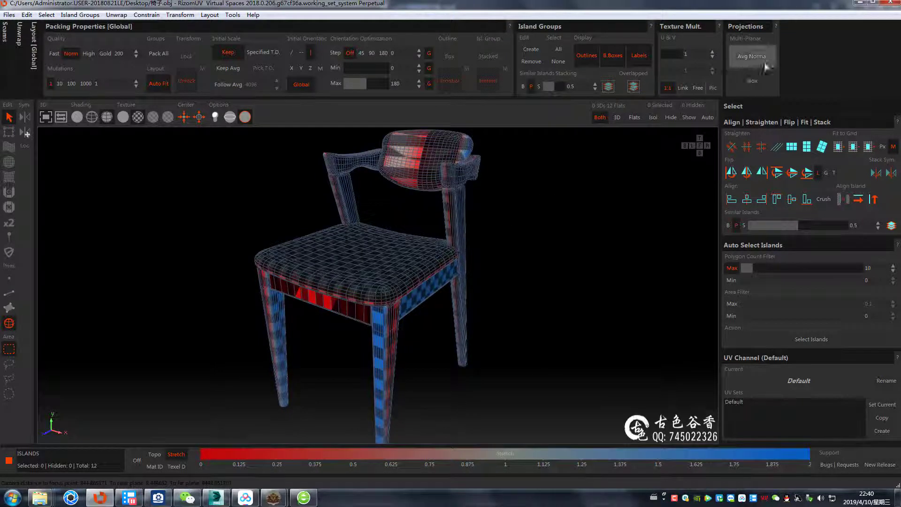
{"action": "mouse_move", "coordinate": [411, 239]}
{"action": "middle_mouse_down"}
{"action": "mouse_move", "coordinate": [362, 255]}
{"action": "mouse_move", "coordinate": [331, 220]}
{"action": "mouse_move", "coordinate": [383, 232]}
{"action": "mouse_move", "coordinate": [384, 246]}
{"action": "middle_mouse_up"}
{"action": "mouse_move", "coordinate": [329, 249]}
{"action": "middle_mouse_down"}
{"action": "mouse_move", "coordinate": [352, 282]}
{"action": "mouse_move", "coordinate": [423, 258]}
{"action": "mouse_move", "coordinate": [369, 267]}
{"action": "mouse_move", "coordinate": [338, 292]}
{"action": "mouse_move", "coordinate": [357, 293]}
{"action": "mouse_move", "coordinate": [357, 281]}
{"action": "middle_mouse_up"}
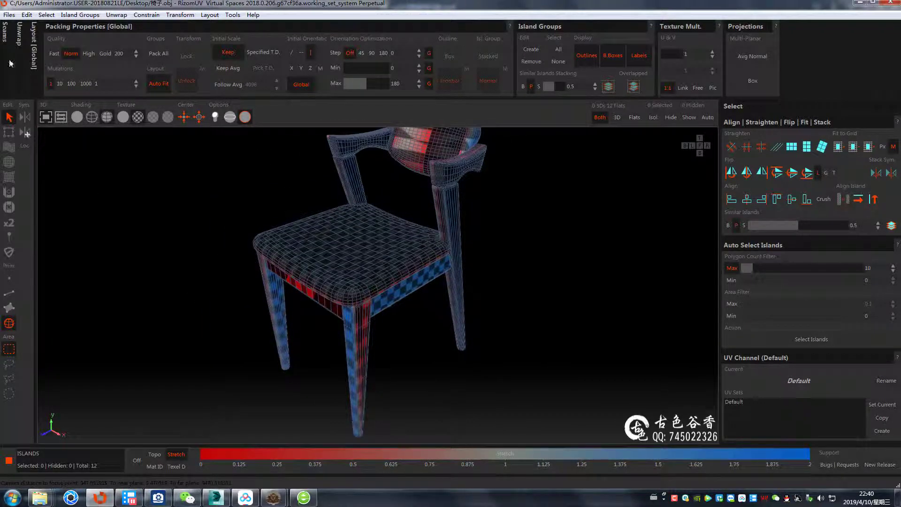
Load 椅子.obj from the desktop in place of the checkered chair
{"action": "left_click", "coordinate": [9, 15]}
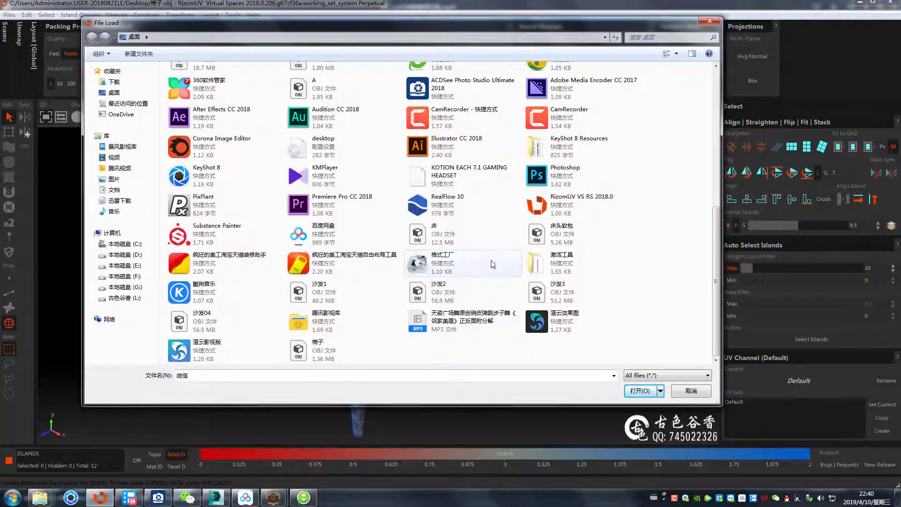
{"action": "left_click", "coordinate": [296, 357]}
{"action": "left_click", "coordinate": [638, 391]}
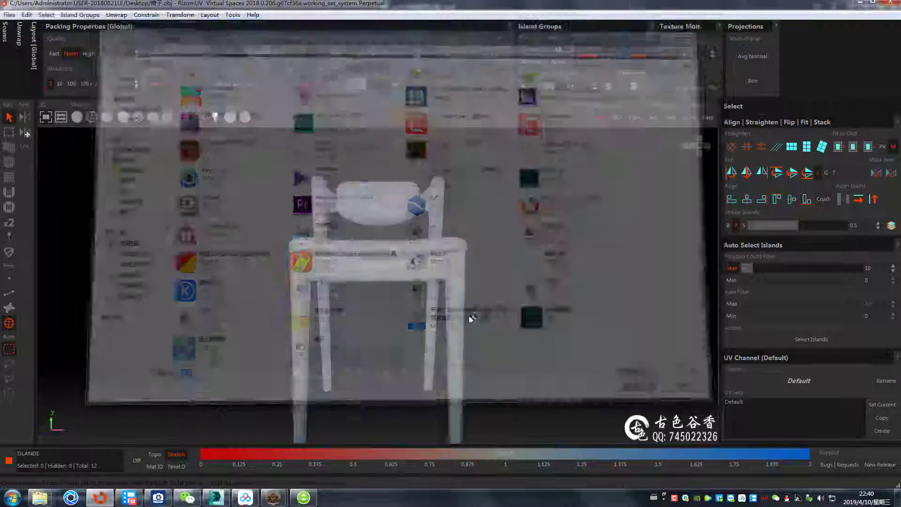
Orbit the fresh grey chair to view it whole, including the backrest
{"action": "mouse_move", "coordinate": [432, 251]}
{"action": "middle_mouse_down"}
{"action": "mouse_move", "coordinate": [394, 296]}
{"action": "mouse_move", "coordinate": [499, 238]}
{"action": "mouse_move", "coordinate": [435, 247]}
{"action": "mouse_move", "coordinate": [413, 282]}
{"action": "mouse_move", "coordinate": [416, 297]}
{"action": "mouse_move", "coordinate": [378, 293]}
{"action": "mouse_move", "coordinate": [413, 292]}
{"action": "mouse_move", "coordinate": [421, 281]}
{"action": "middle_mouse_up"}
{"action": "scroll", "coordinate": [387, 298], "scroll_direction": "up", "scroll_amount": 3}
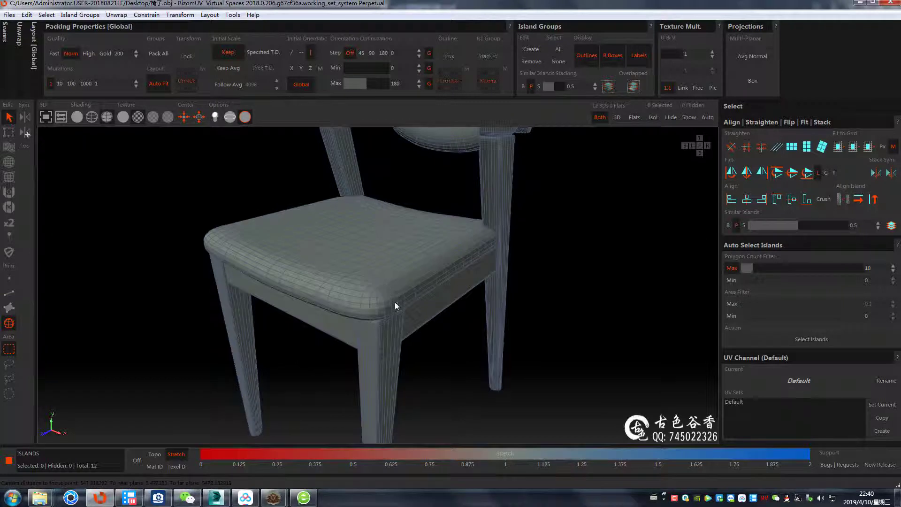
{"action": "scroll", "coordinate": [395, 304], "scroll_direction": "down", "scroll_amount": 3}
{"action": "middle_click_drag", "start_coordinate": [425, 316], "coordinate": [430, 286]}
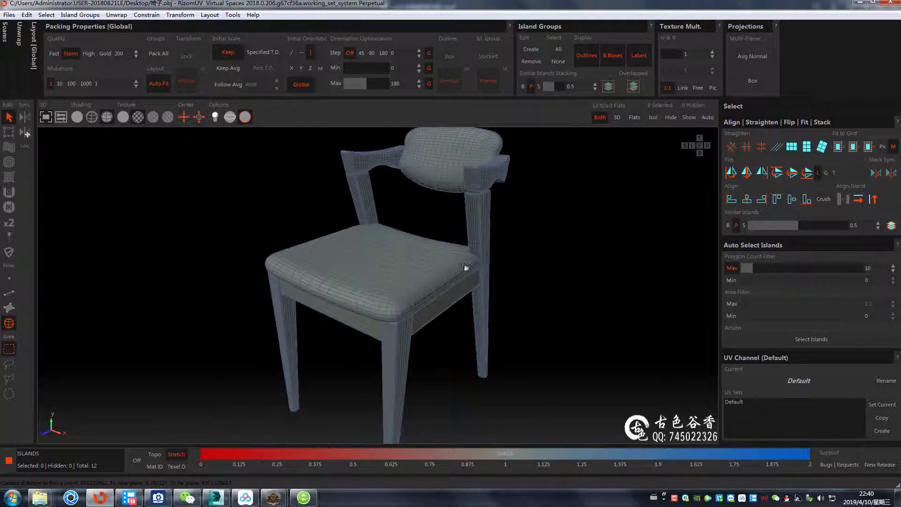